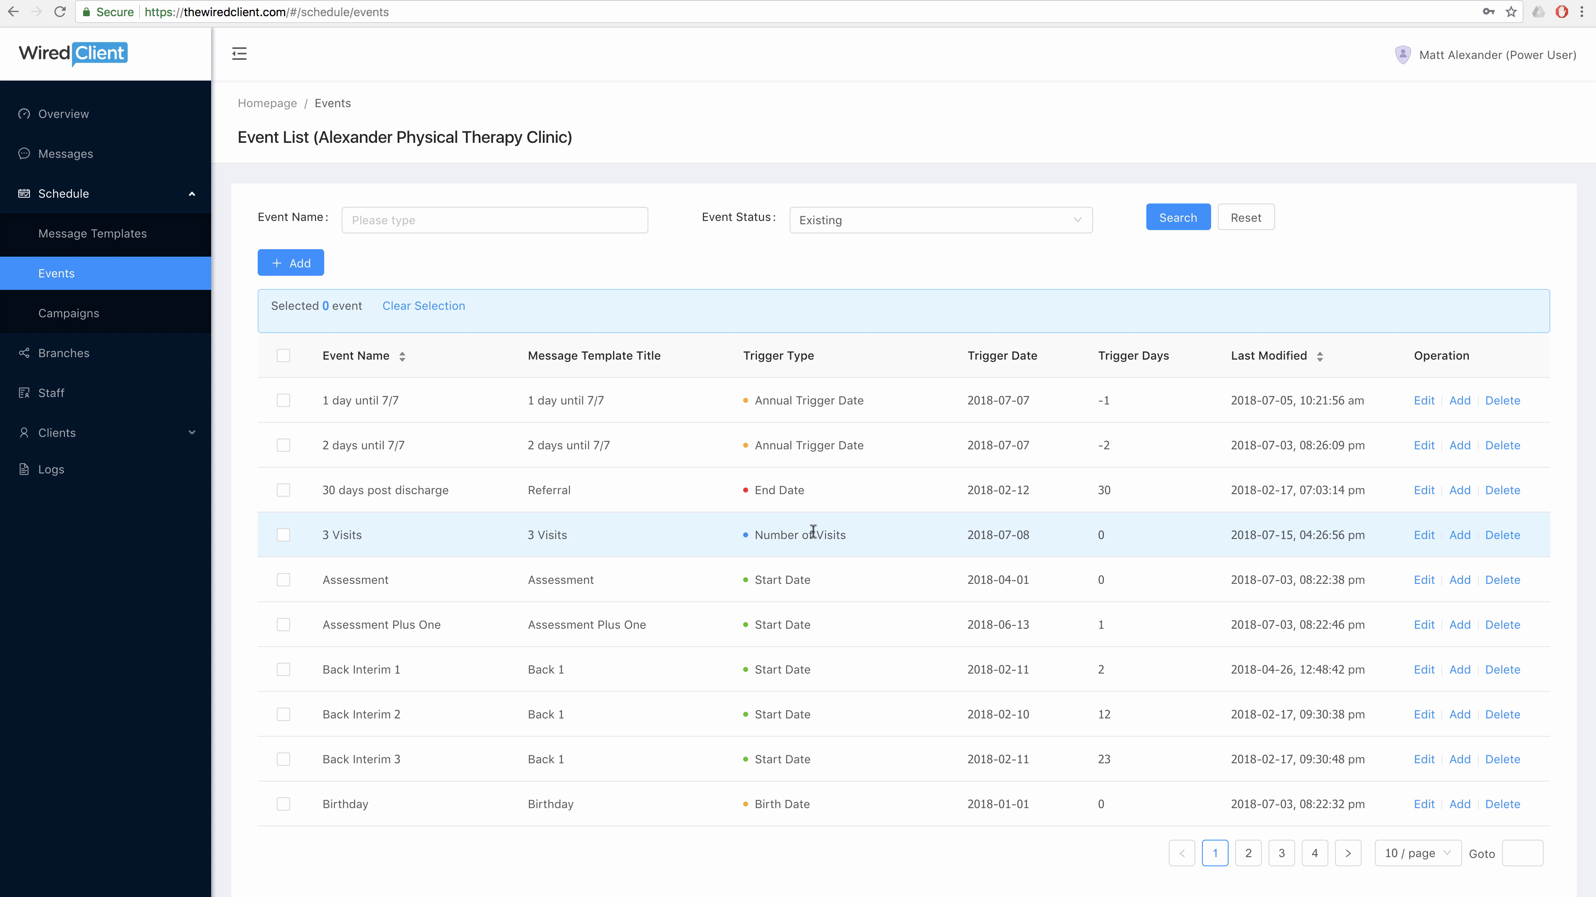
# Start a new event and name it 'Happy NEW YEAR'.
pyautogui.scroll(-1, 816, 586)
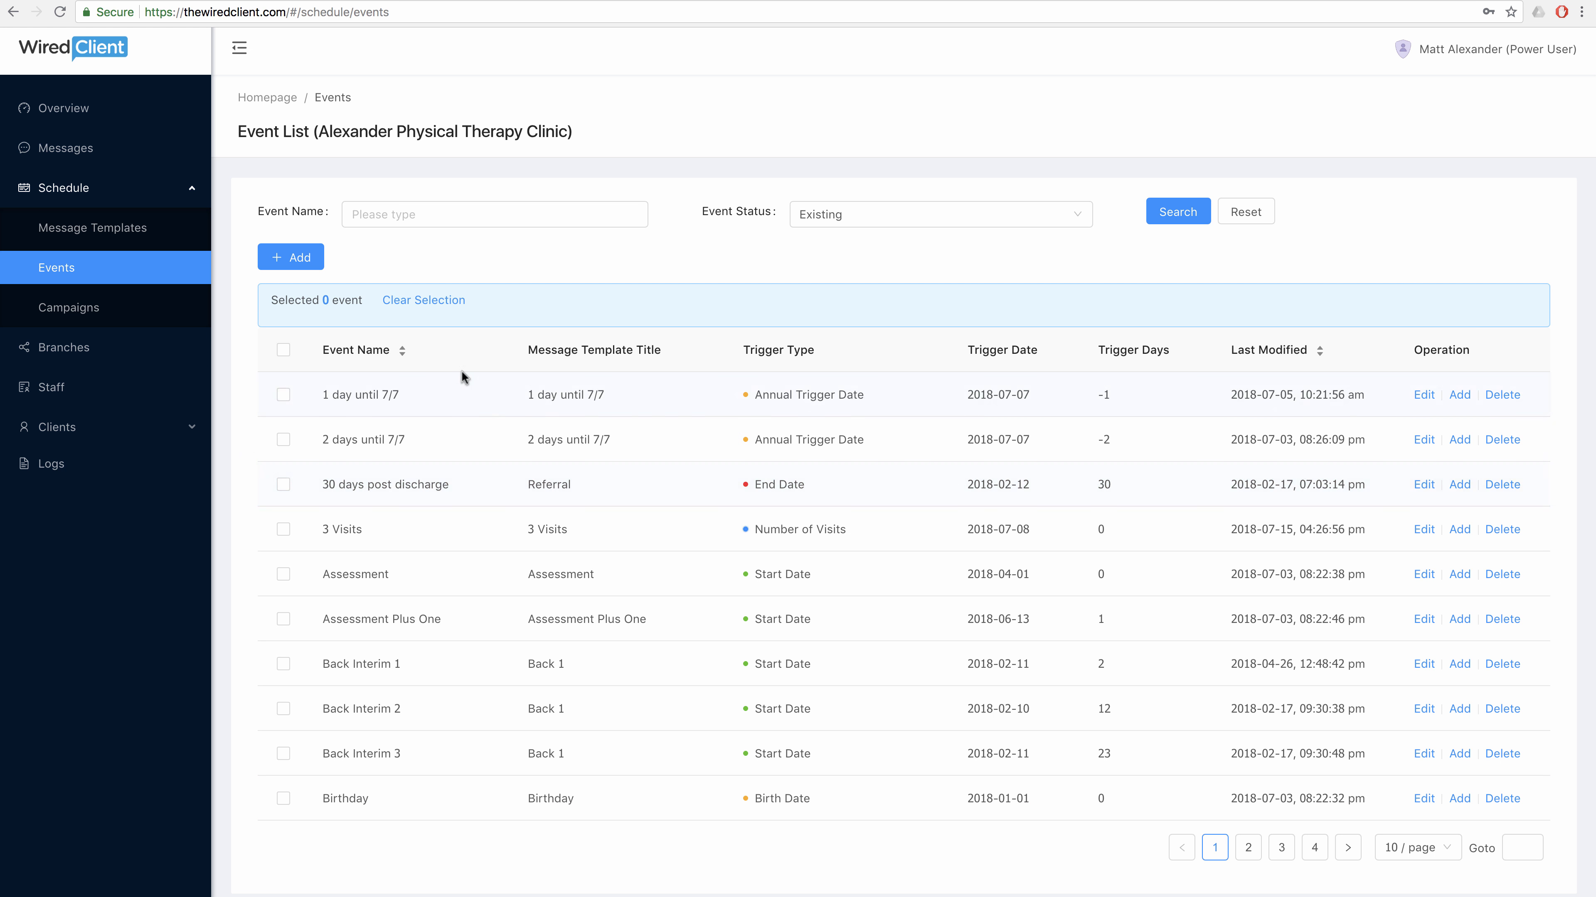
pyautogui.scroll(-1, 438, 355)
pyautogui.click(287, 234)
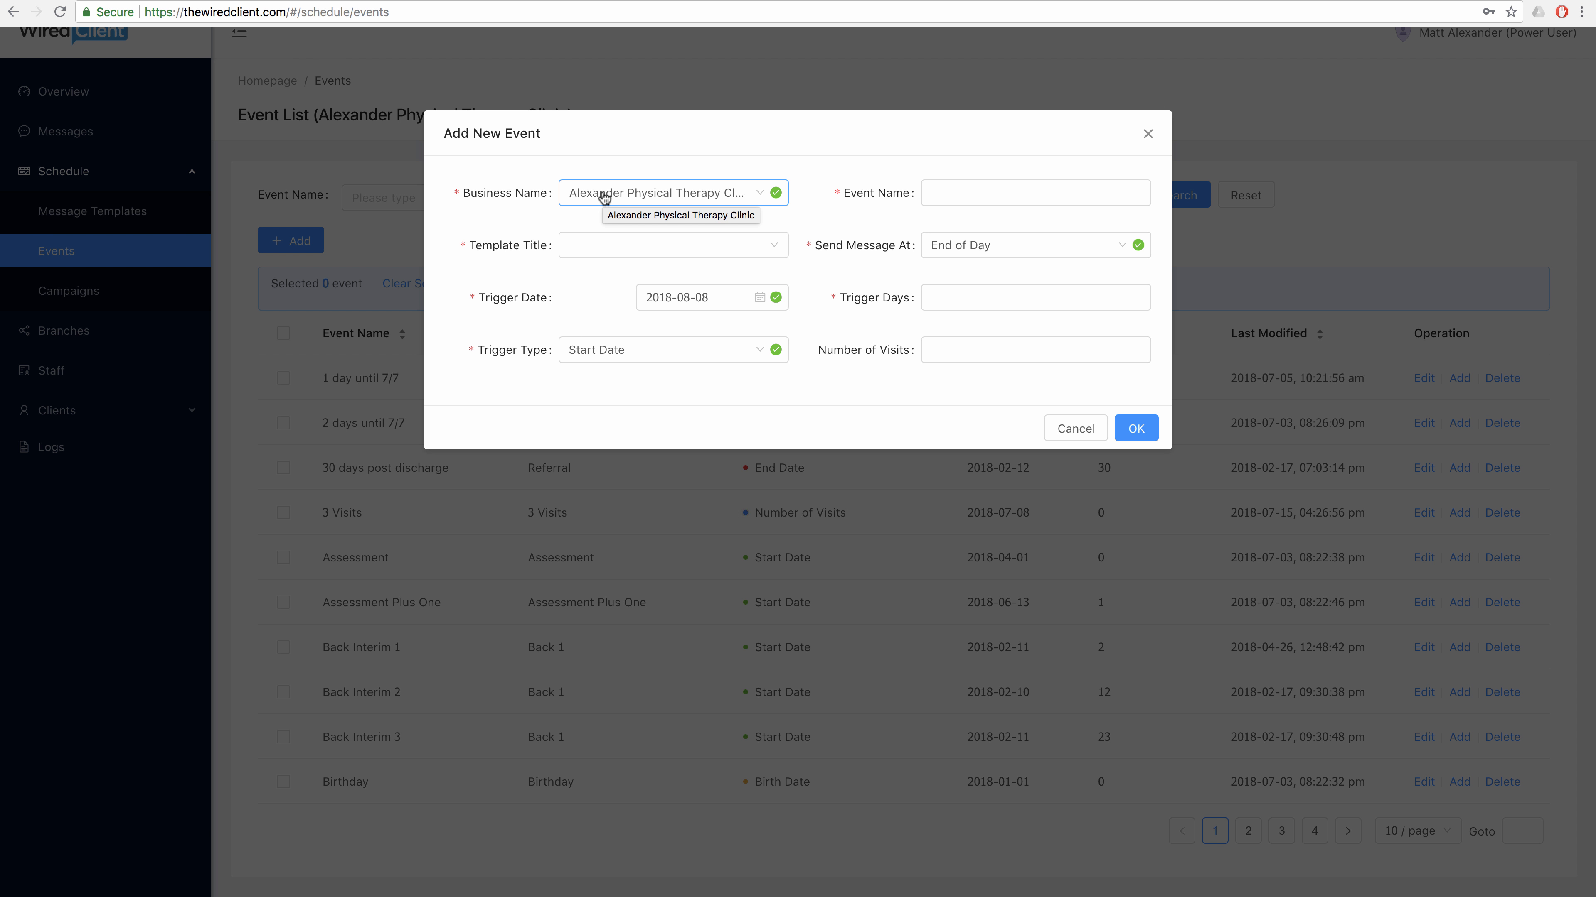
pyautogui.click(952, 198)
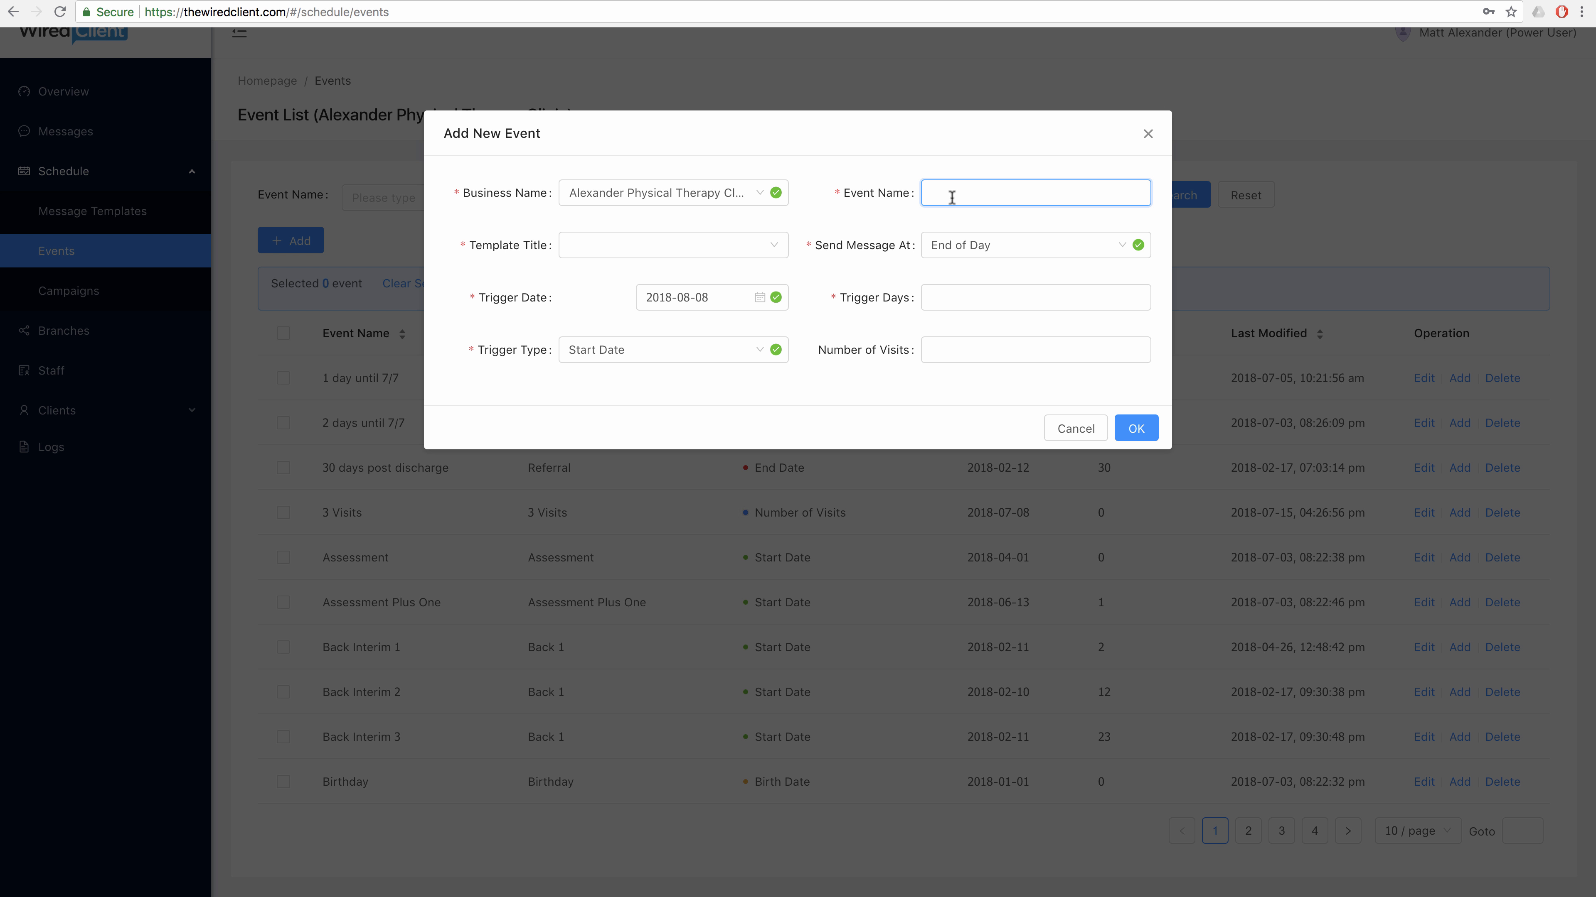
pyautogui.write('Happy NEW YEAR')
# Choose New Year as the event's message template.
pyautogui.click(691, 249)
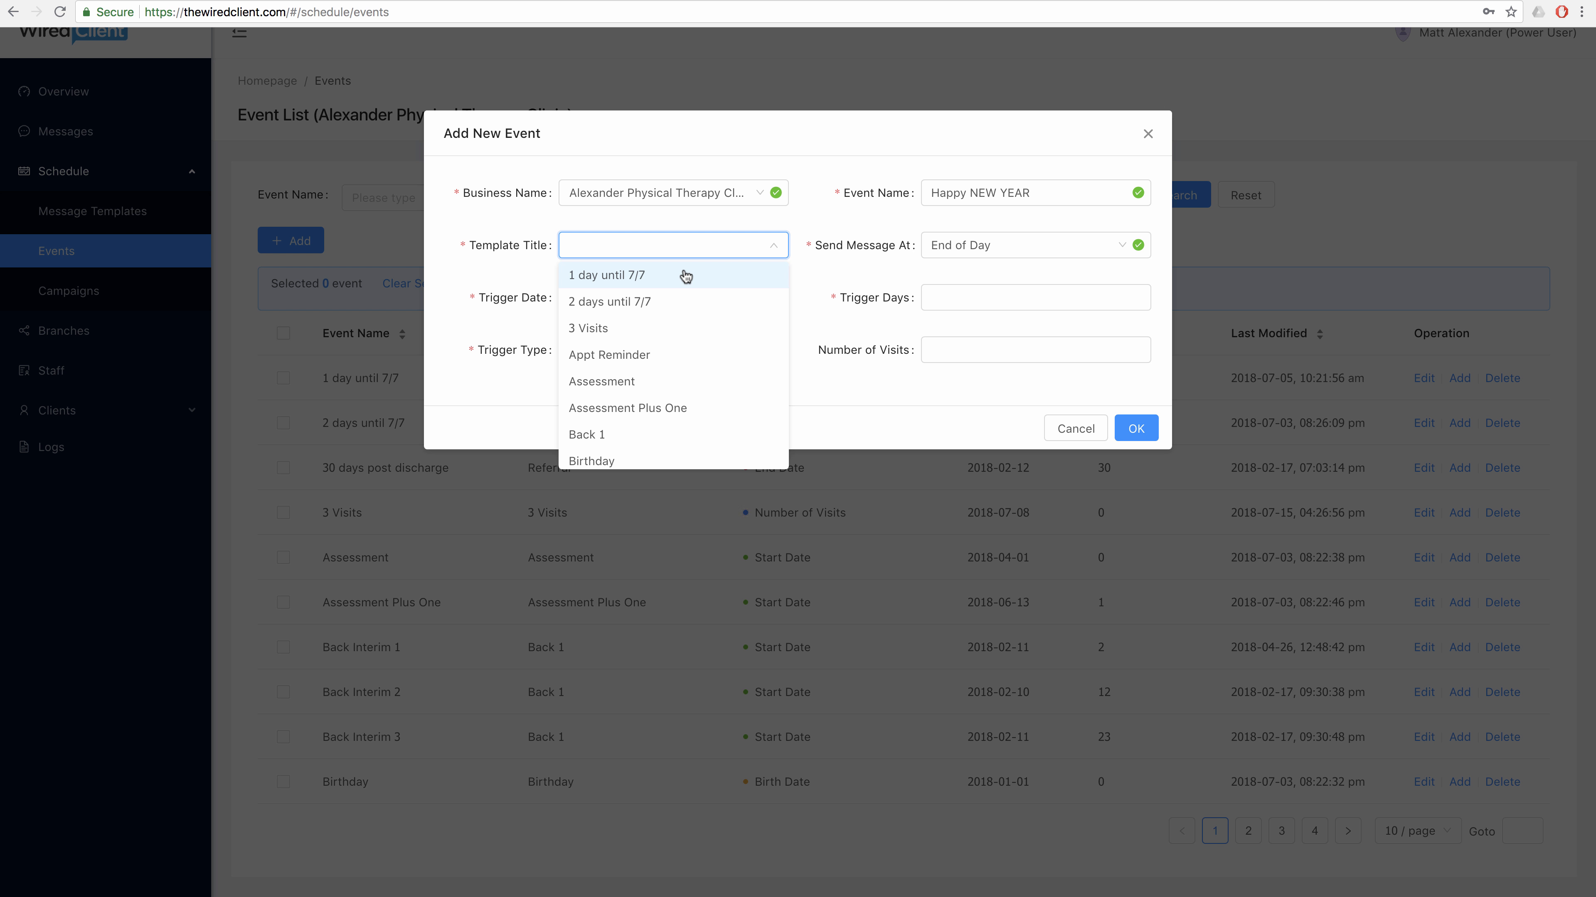
pyautogui.scroll(-2, 685, 277)
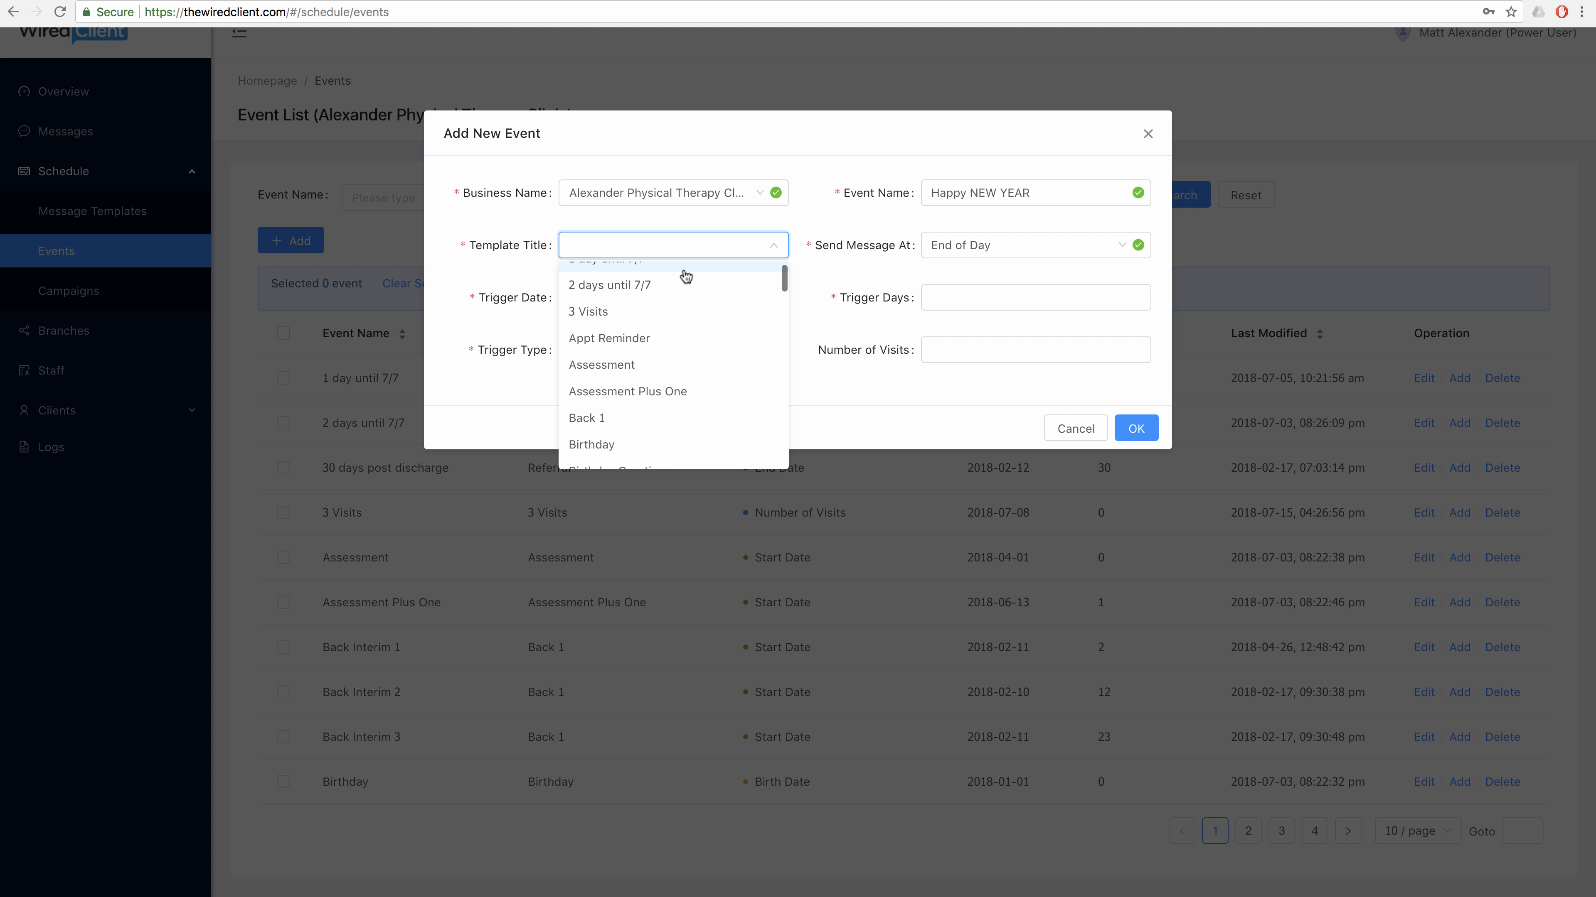
pyautogui.scroll(-3, 686, 277)
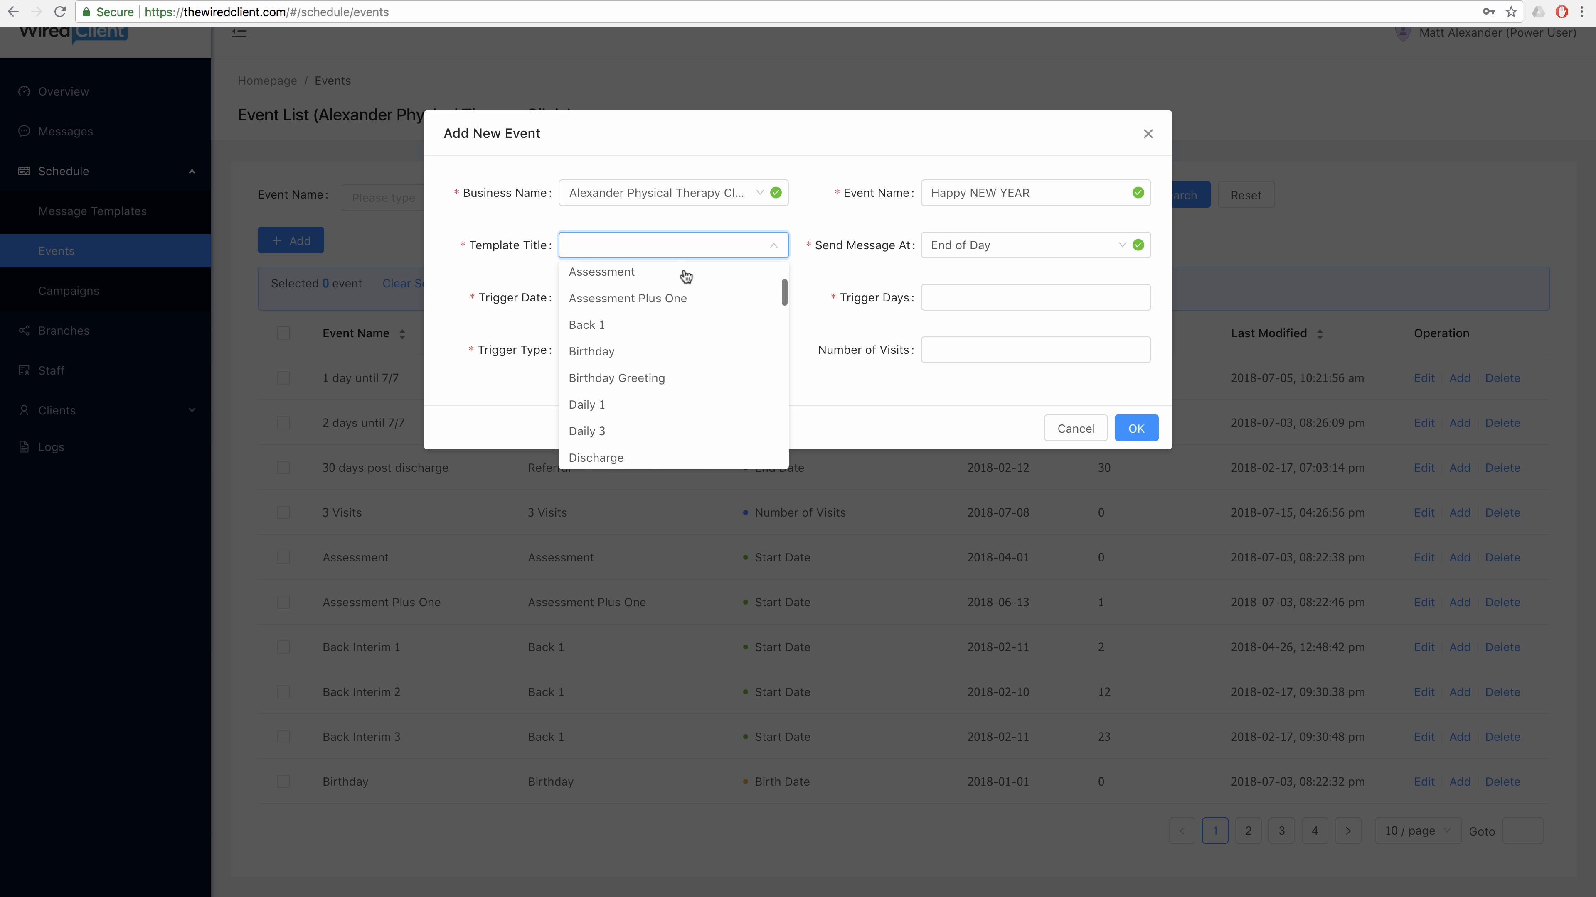
pyautogui.scroll(-8, 685, 277)
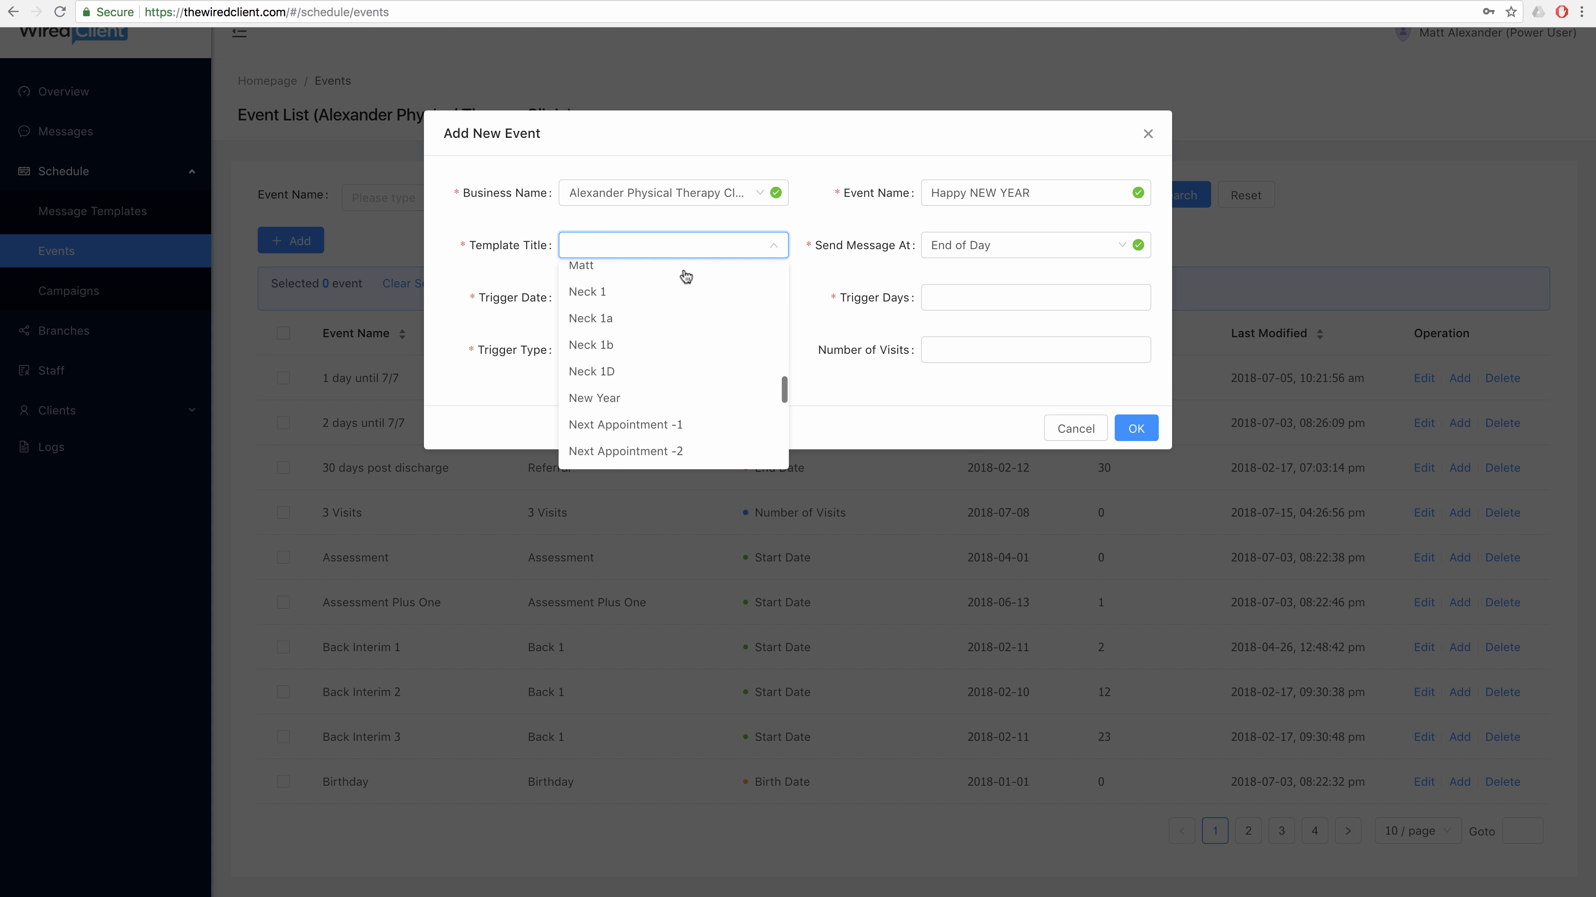
pyautogui.click(664, 395)
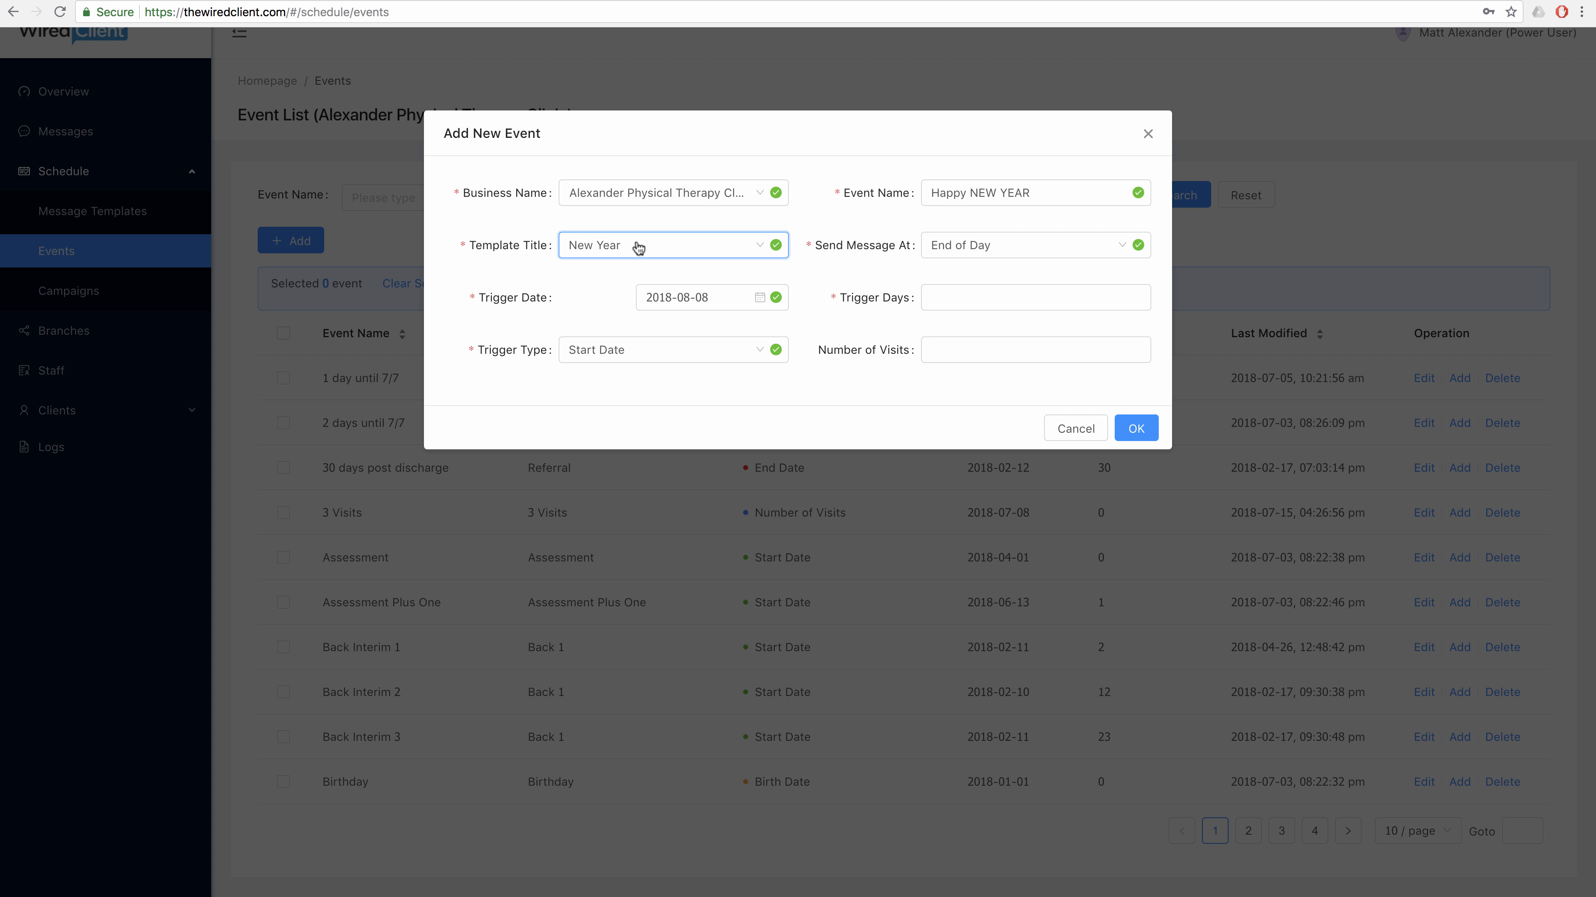
# Keep End of Day as the send time and change the trigger date to 2018-12-31.
pyautogui.click(1000, 247)
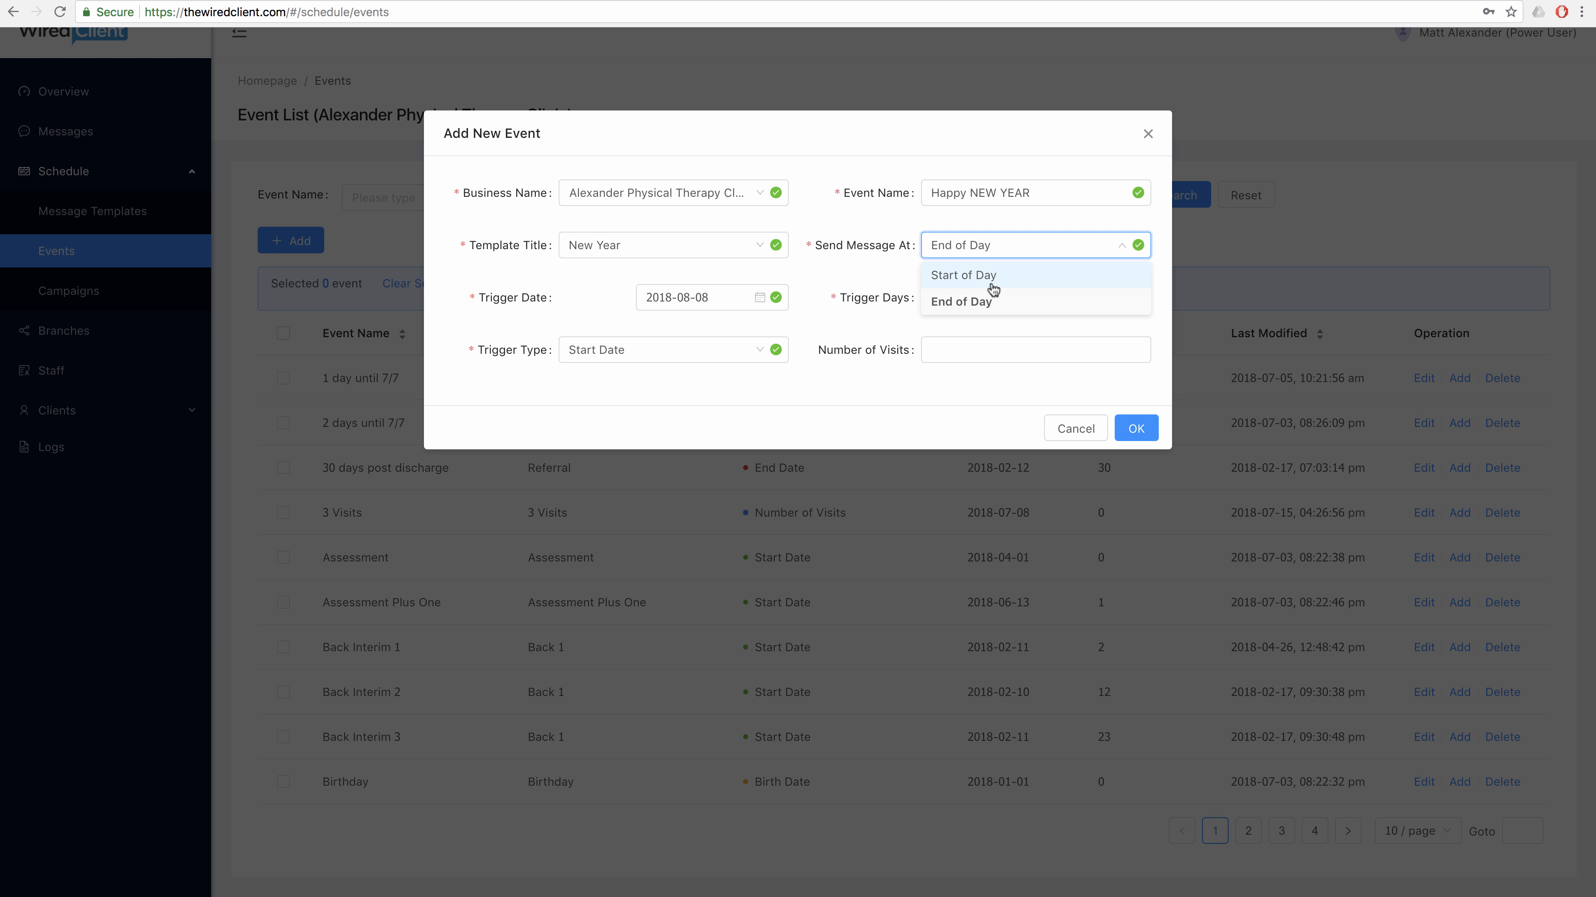
pyautogui.click(990, 300)
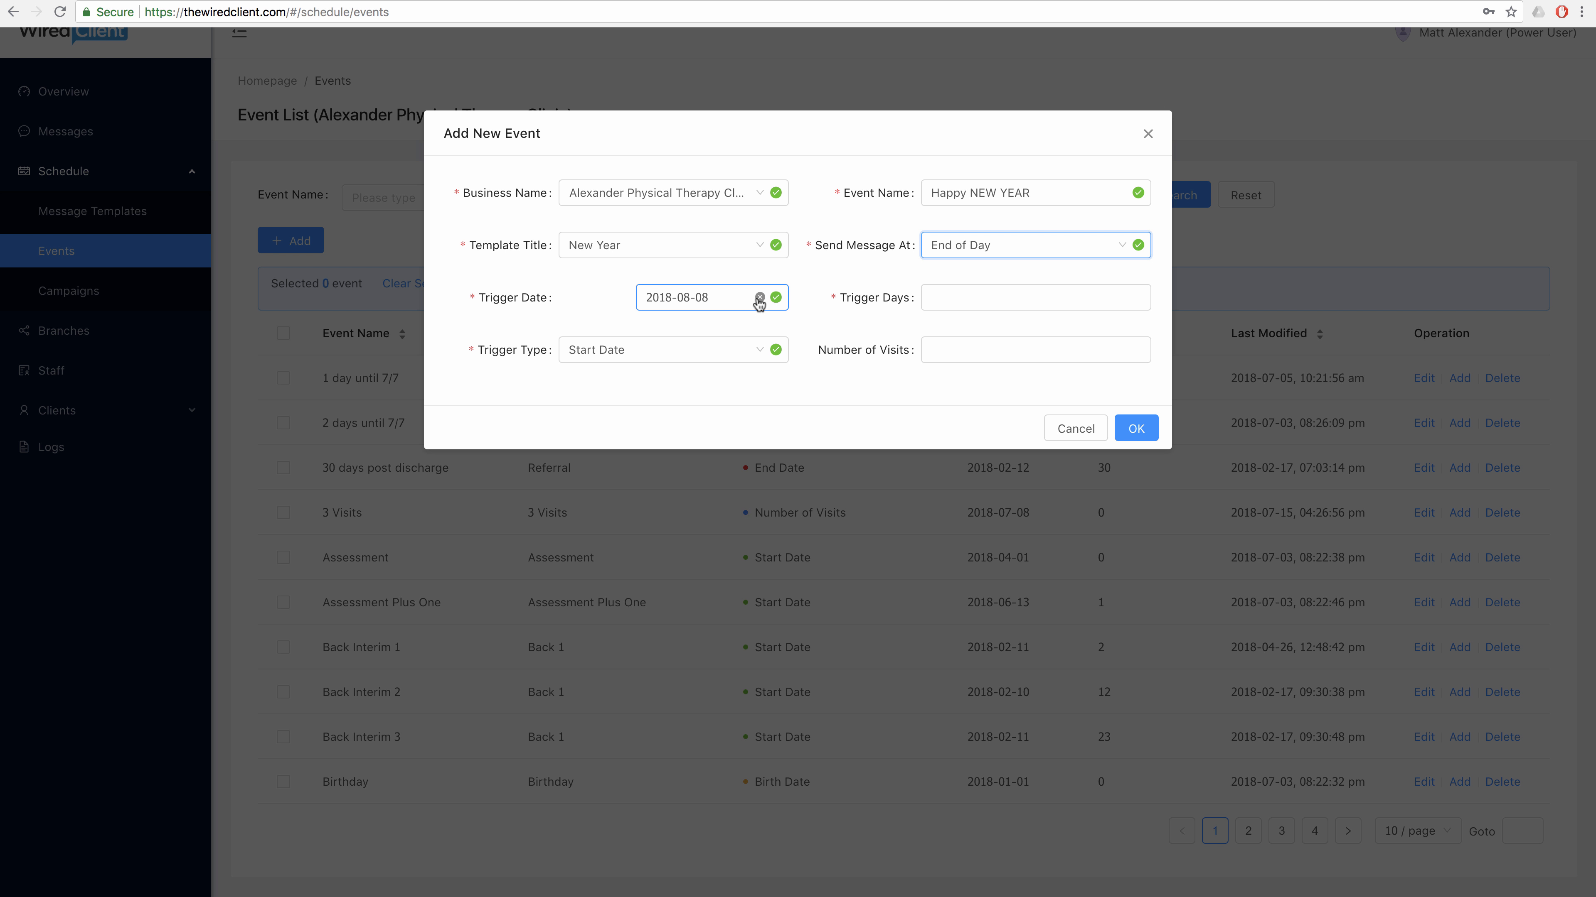
pyautogui.click(759, 299)
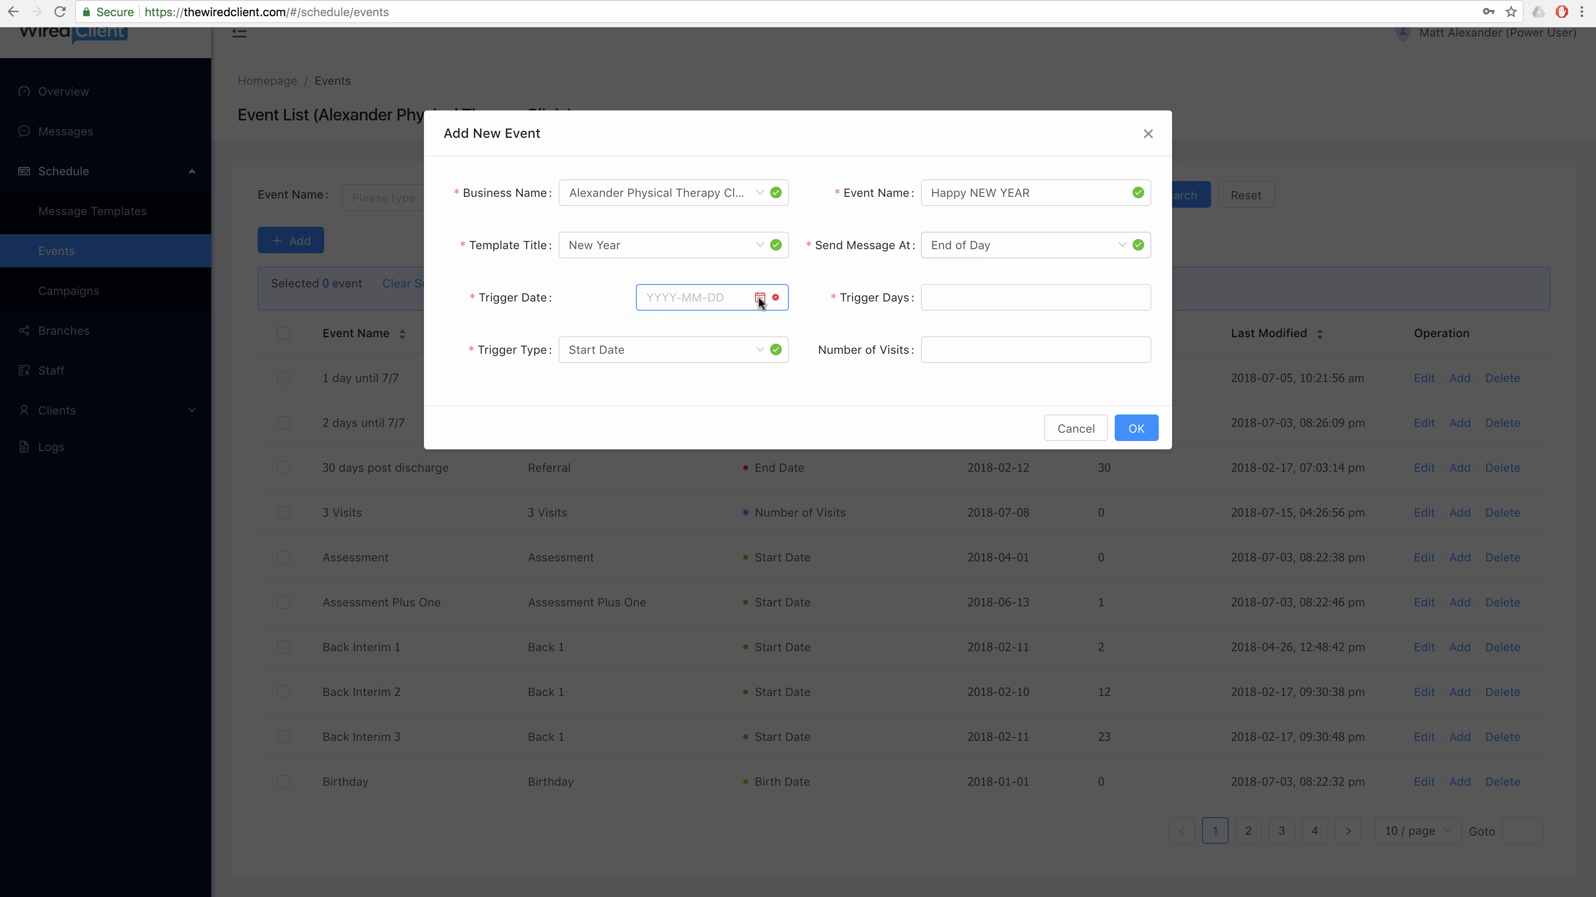
pyautogui.click(729, 296)
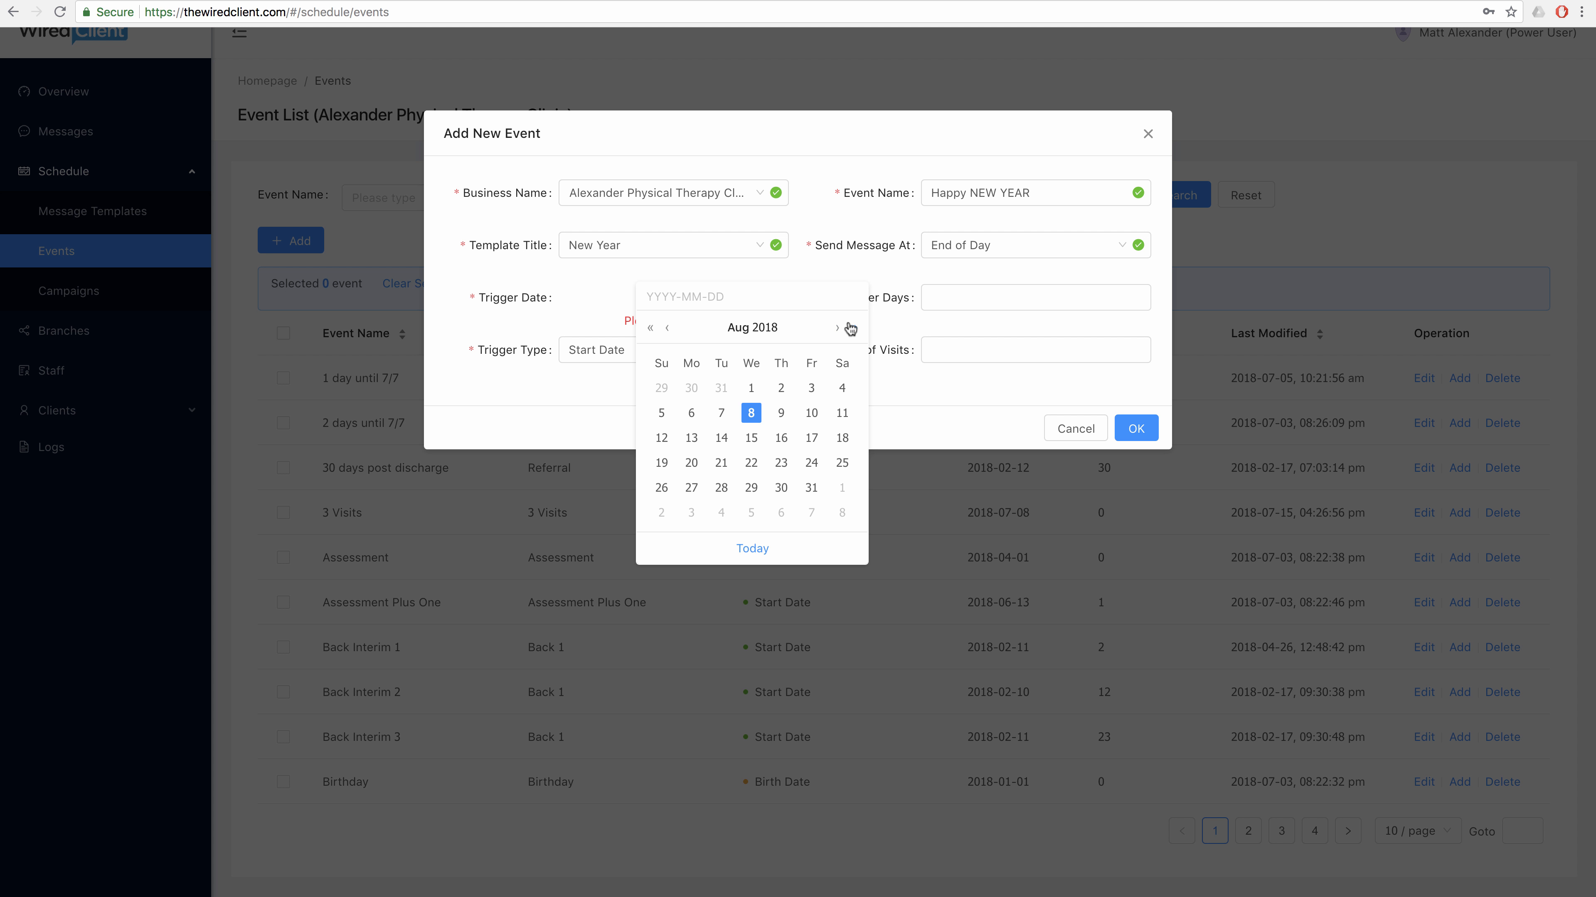
pyautogui.click(834, 328)
pyautogui.click(834, 328)
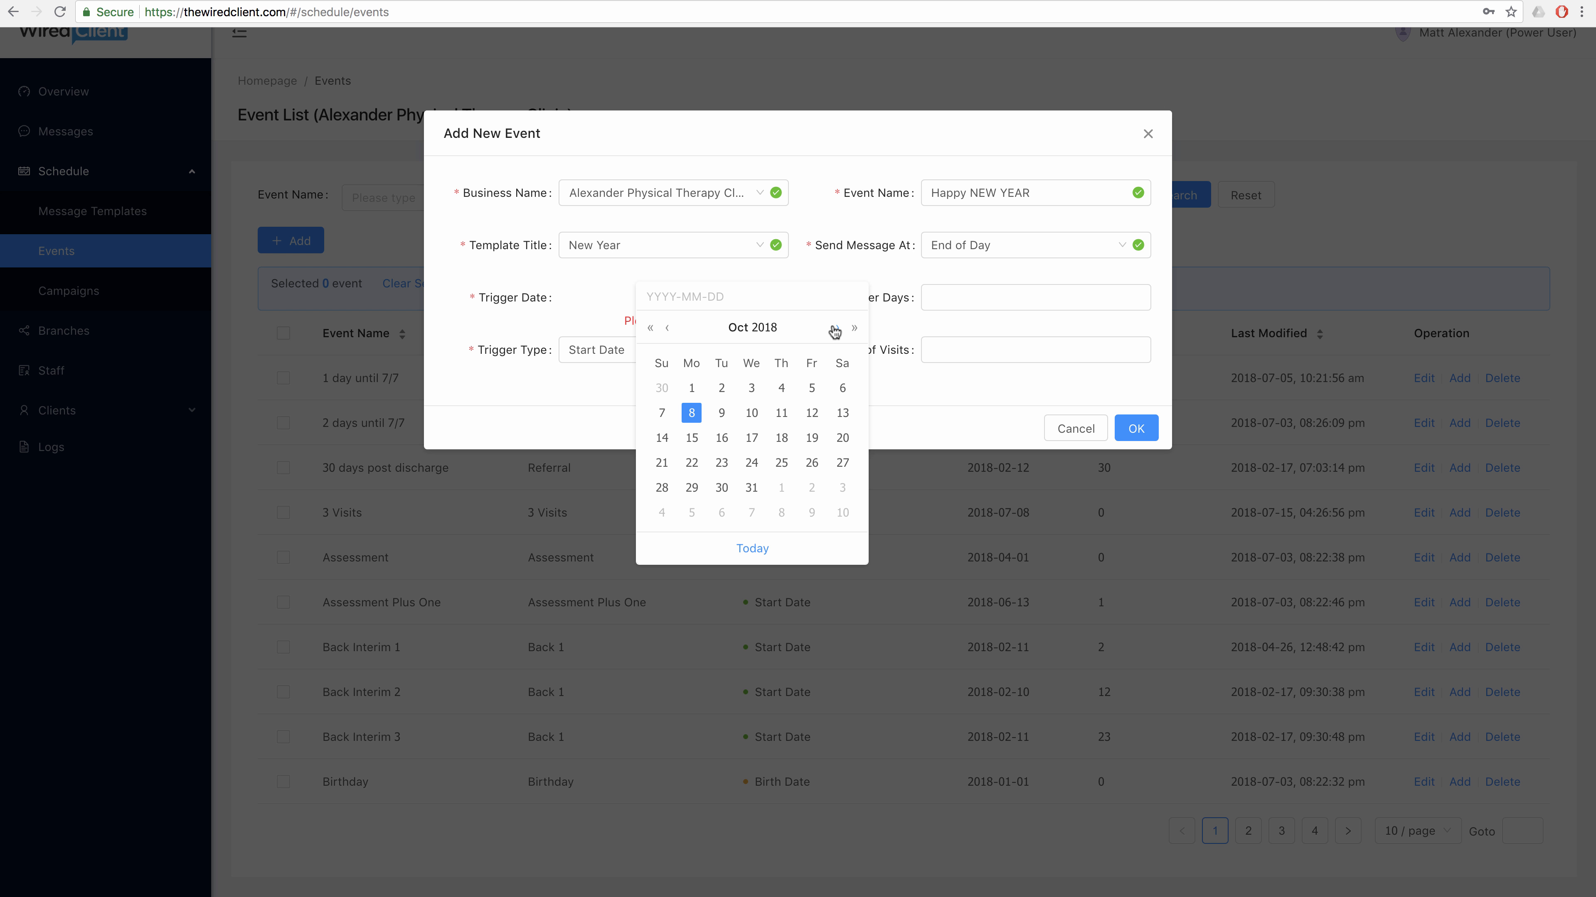
pyautogui.click(834, 328)
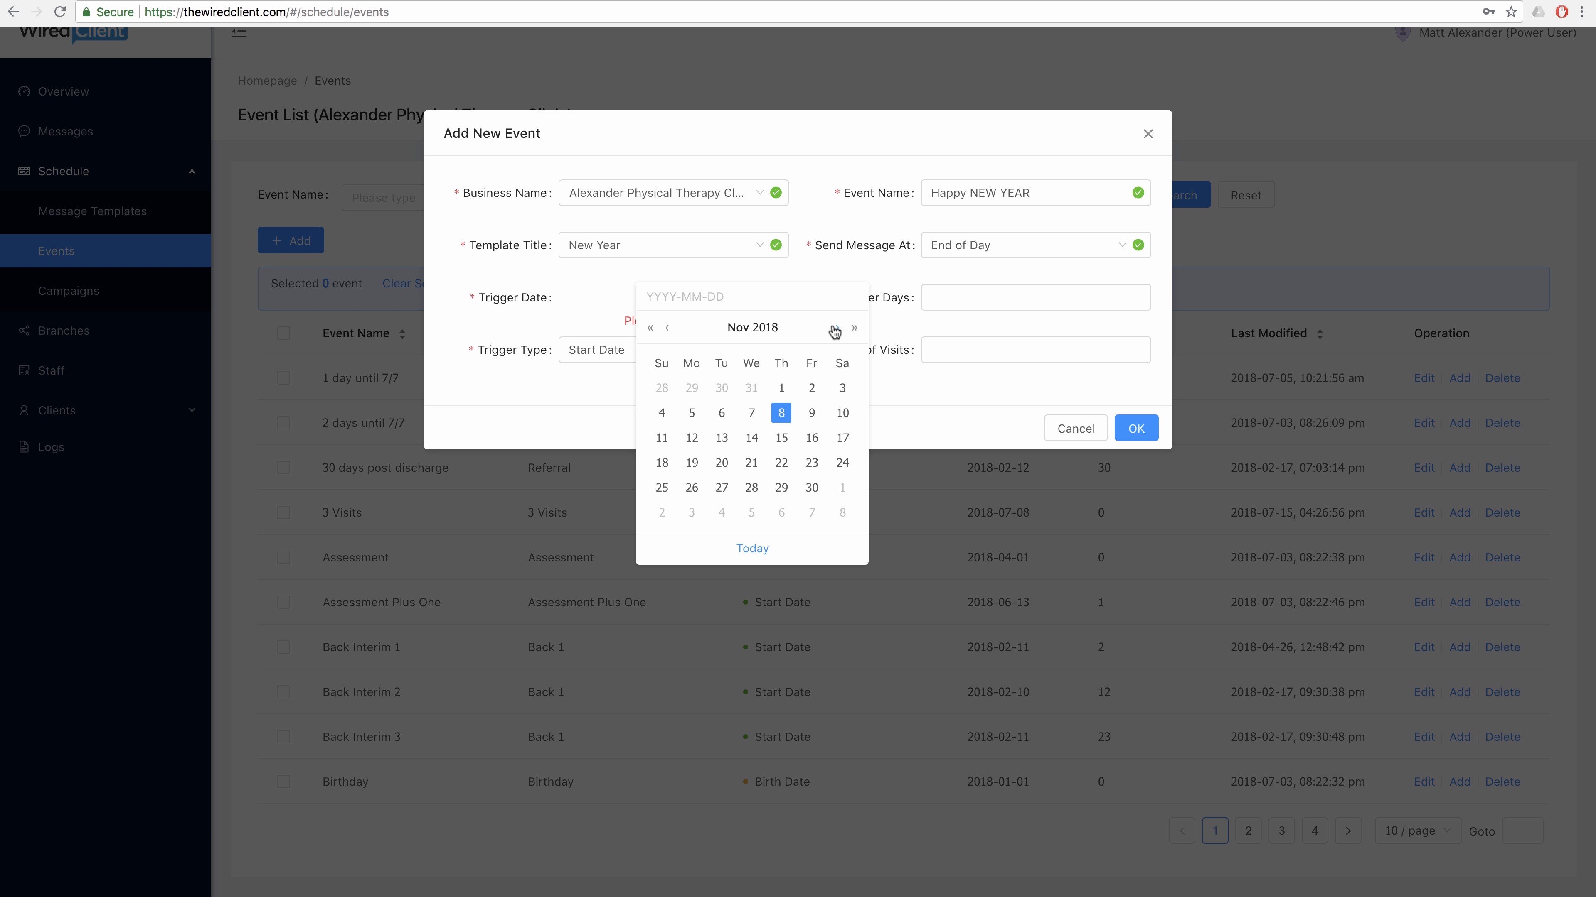
pyautogui.click(834, 328)
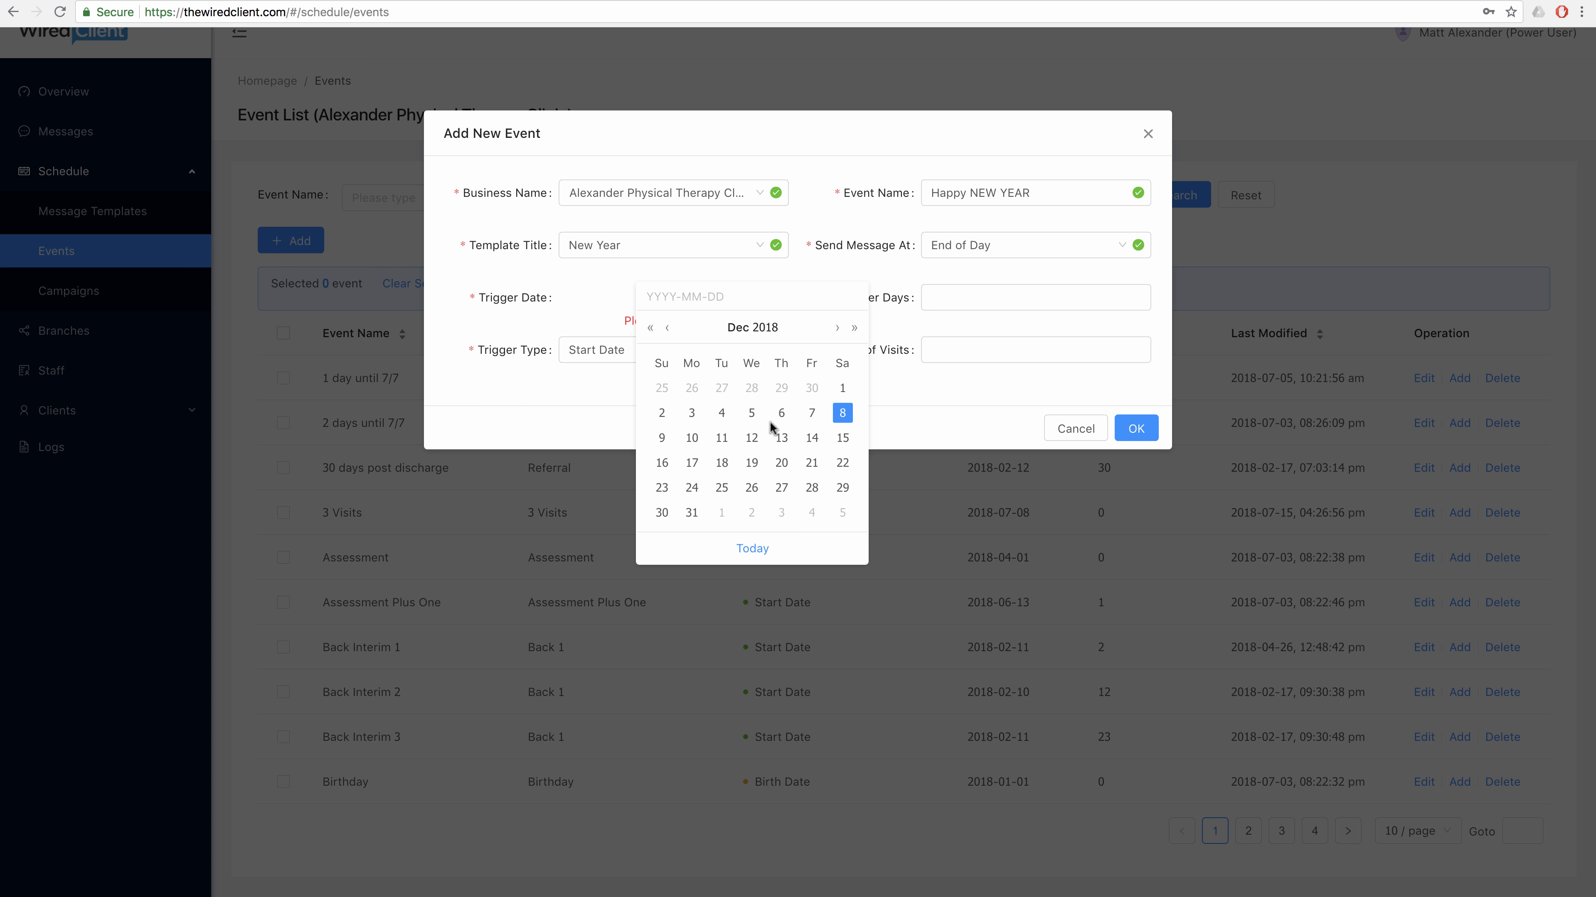
pyautogui.click(692, 512)
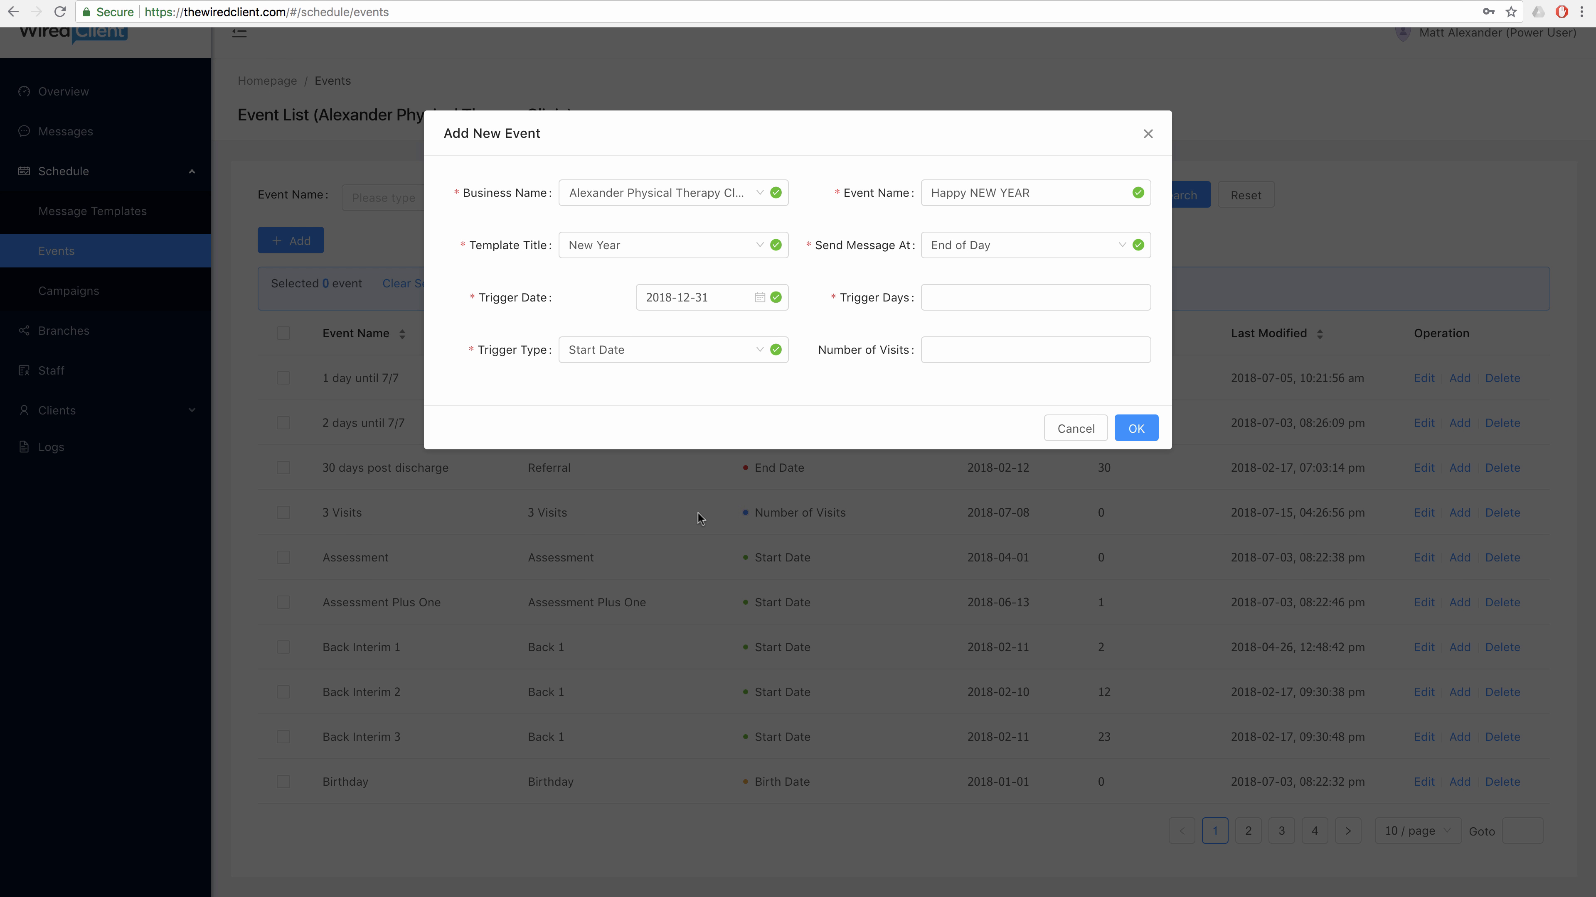
pyautogui.click(952, 300)
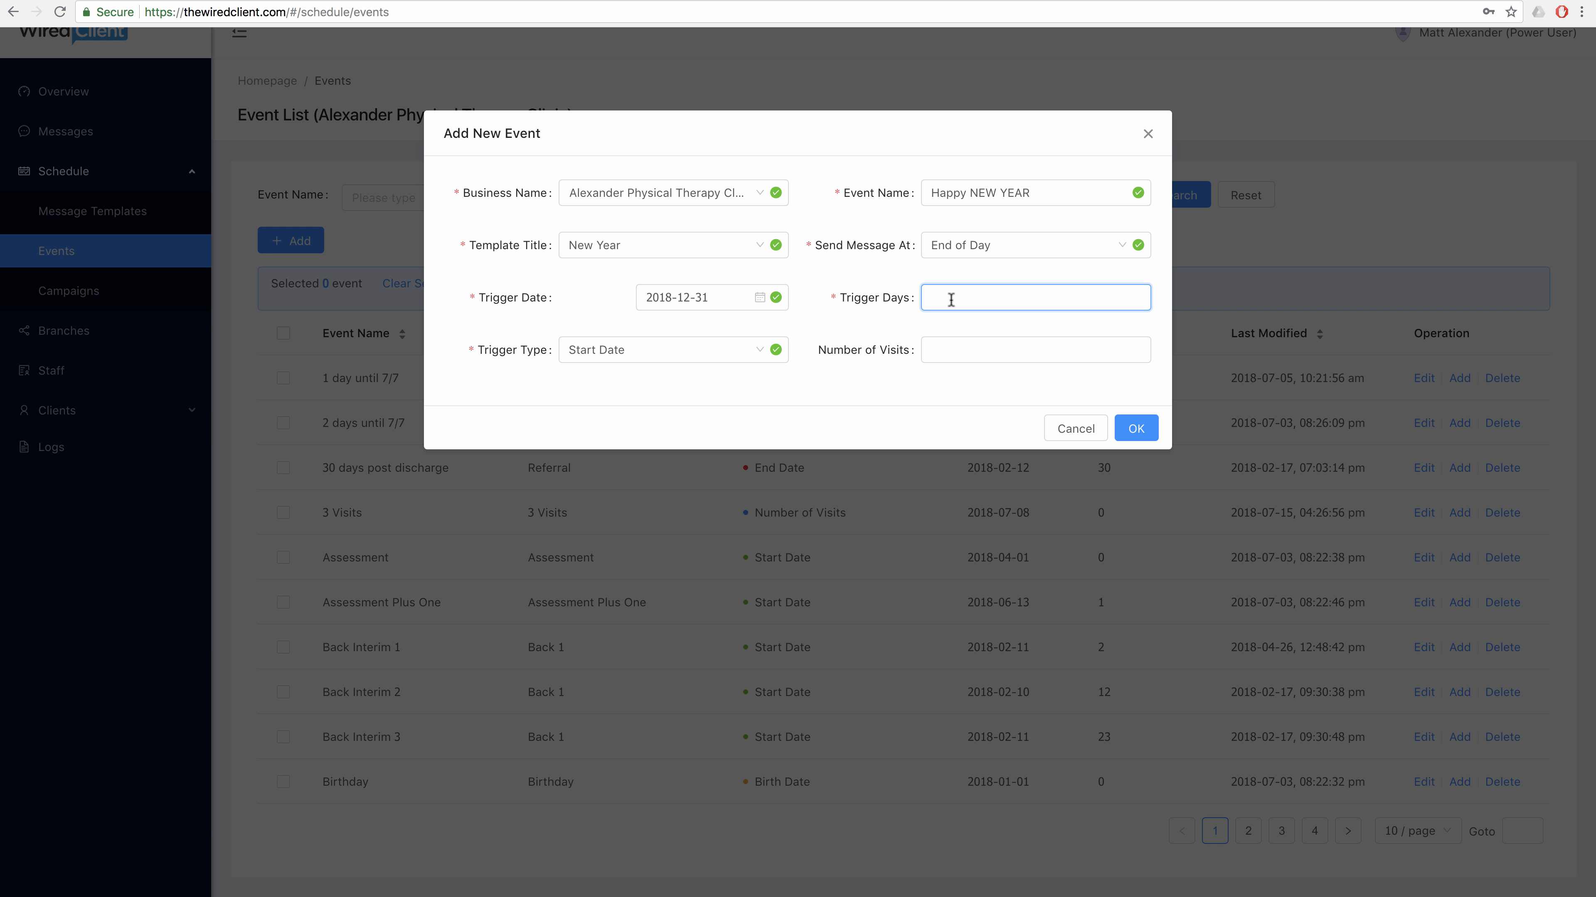
# Set 0 trigger days with an Annual Trigger Date trigger and save the Happy NEW YEAR event.
pyautogui.write('0')
pyautogui.click(761, 351)
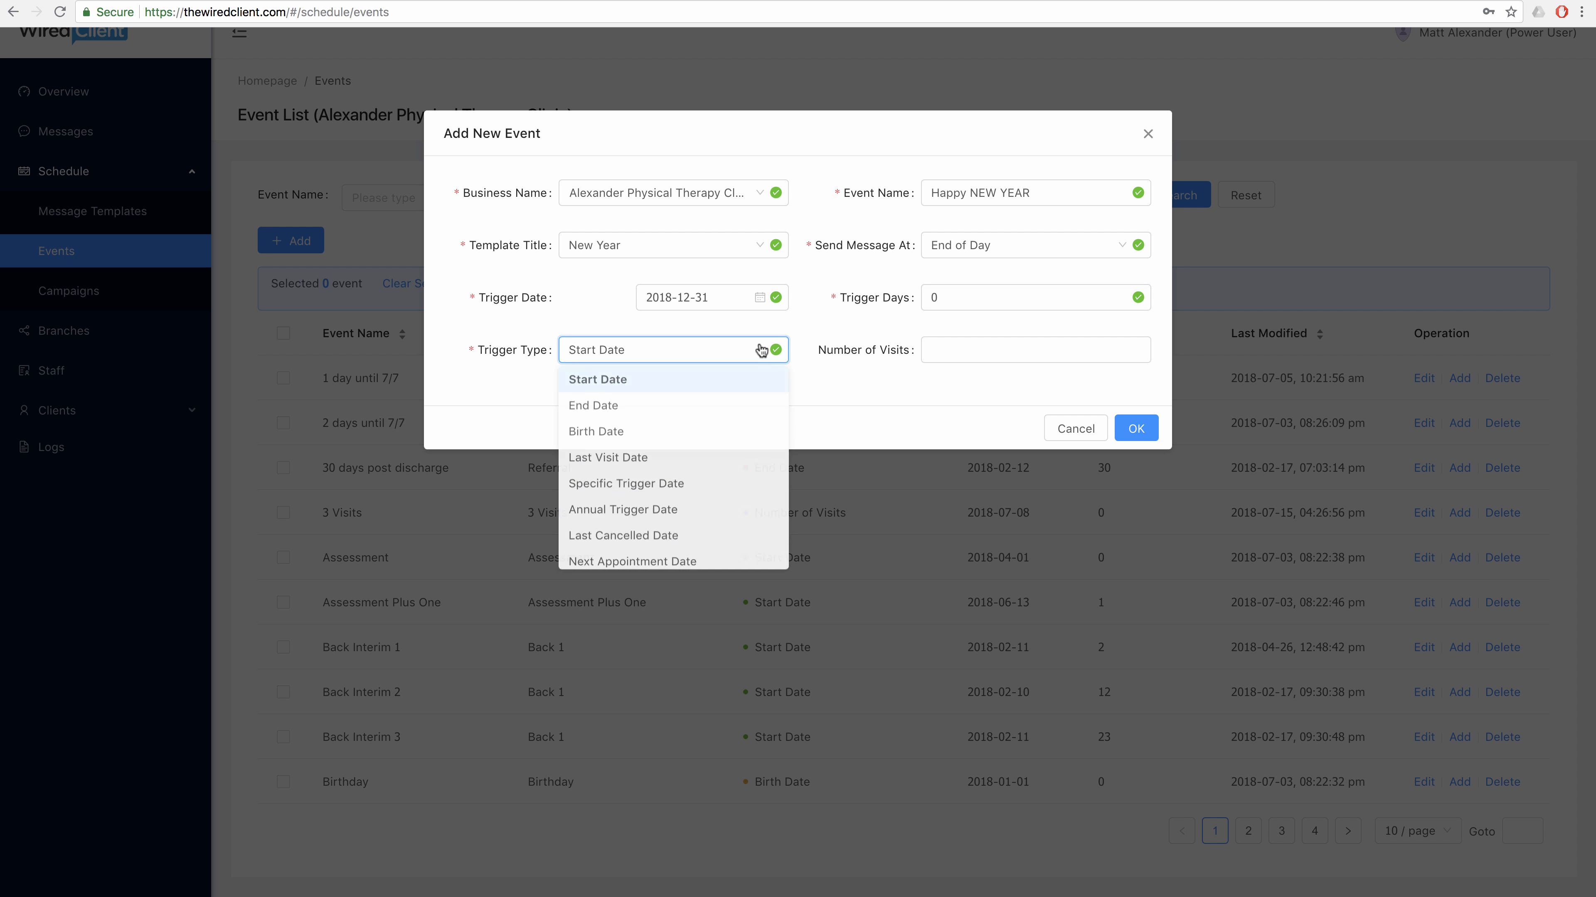
pyautogui.scroll(-1, 748, 426)
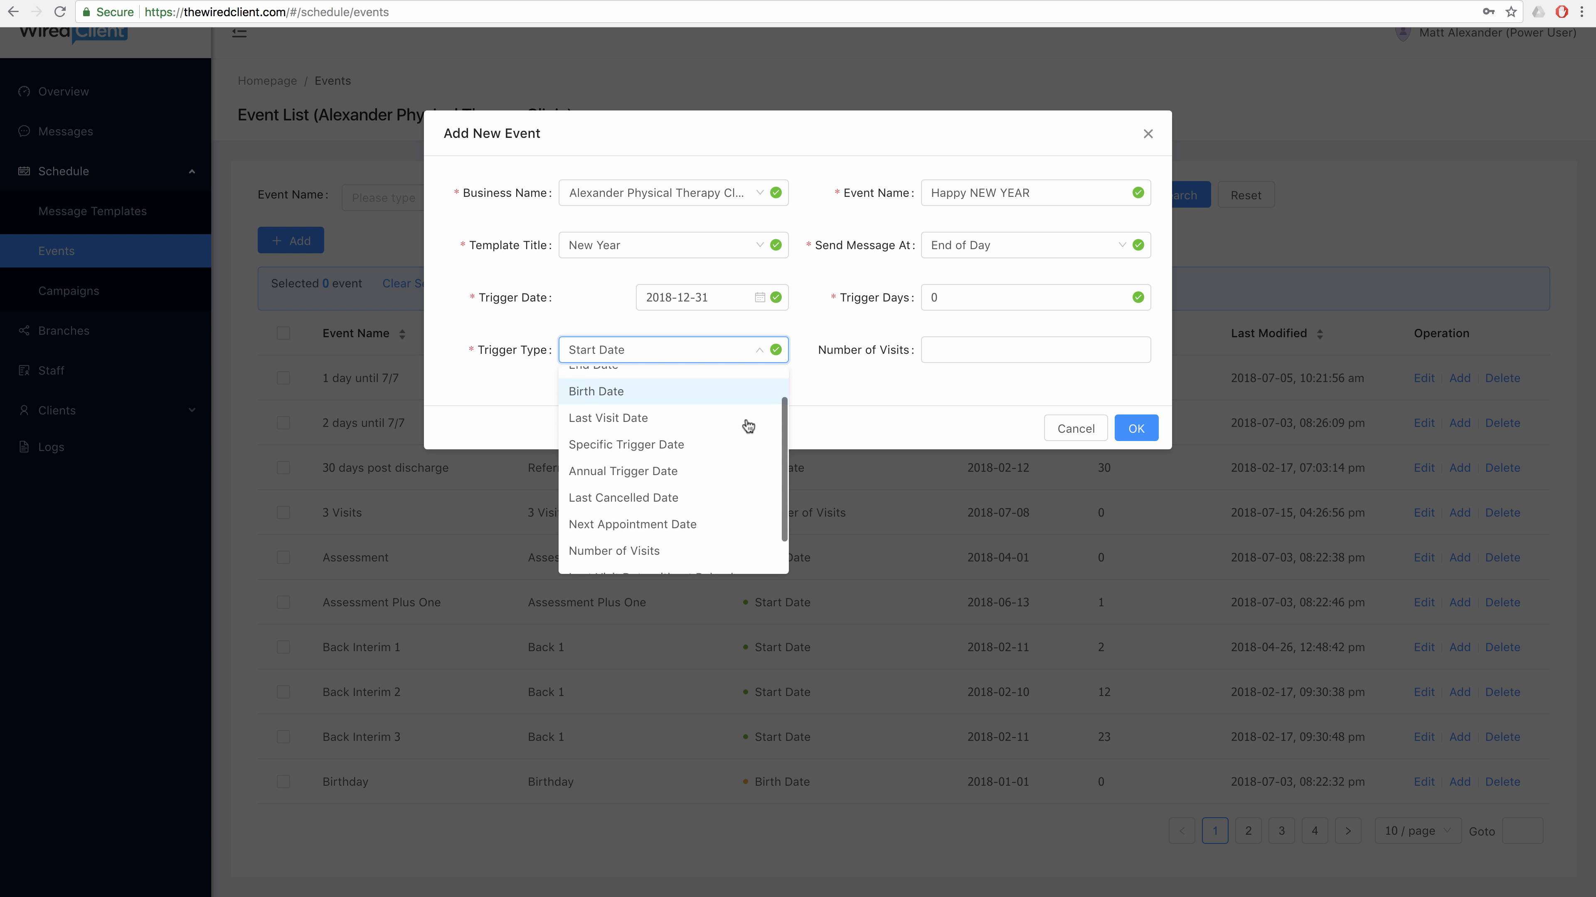
pyautogui.scroll(-2, 747, 426)
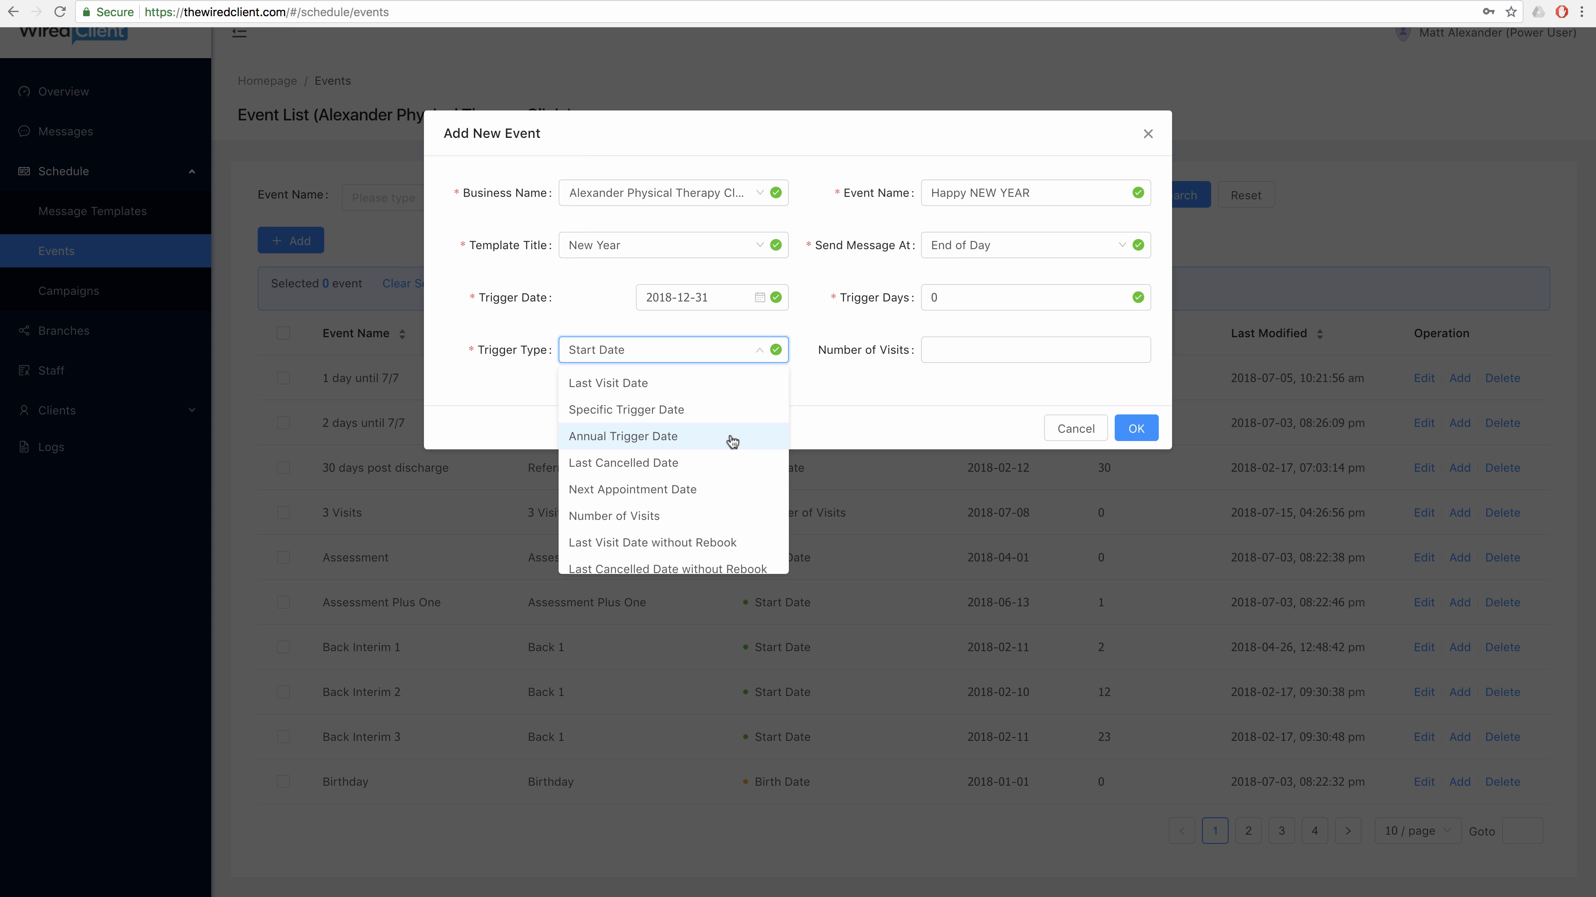
pyautogui.click(732, 440)
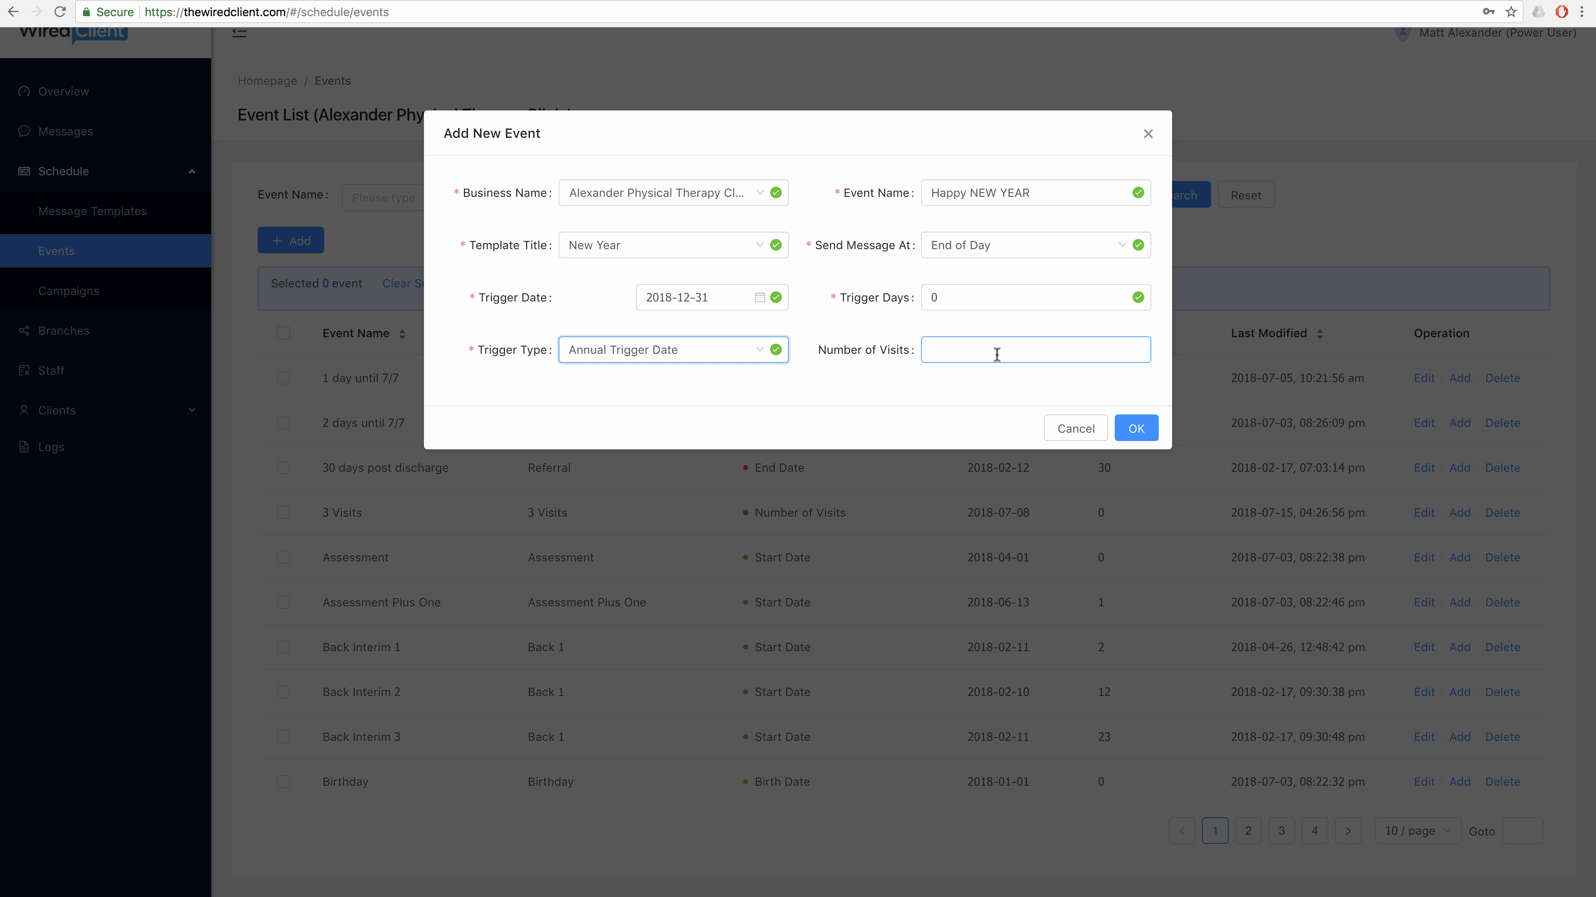
pyautogui.click(1136, 428)
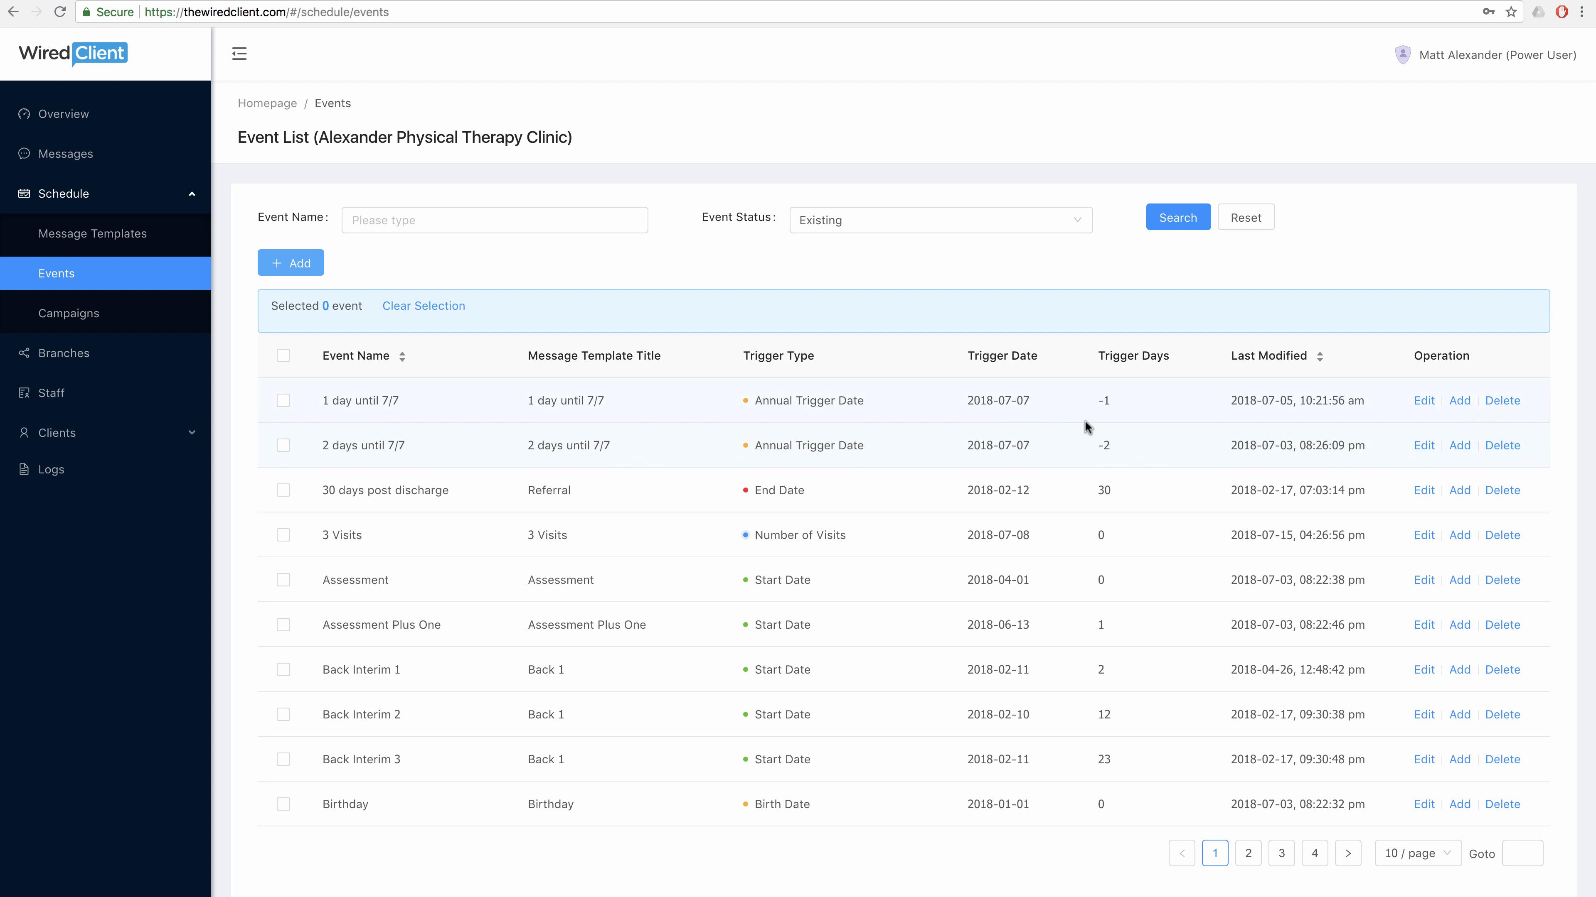
# Start another event named '2 days before appt'.
pyautogui.scroll(-1, 536, 334)
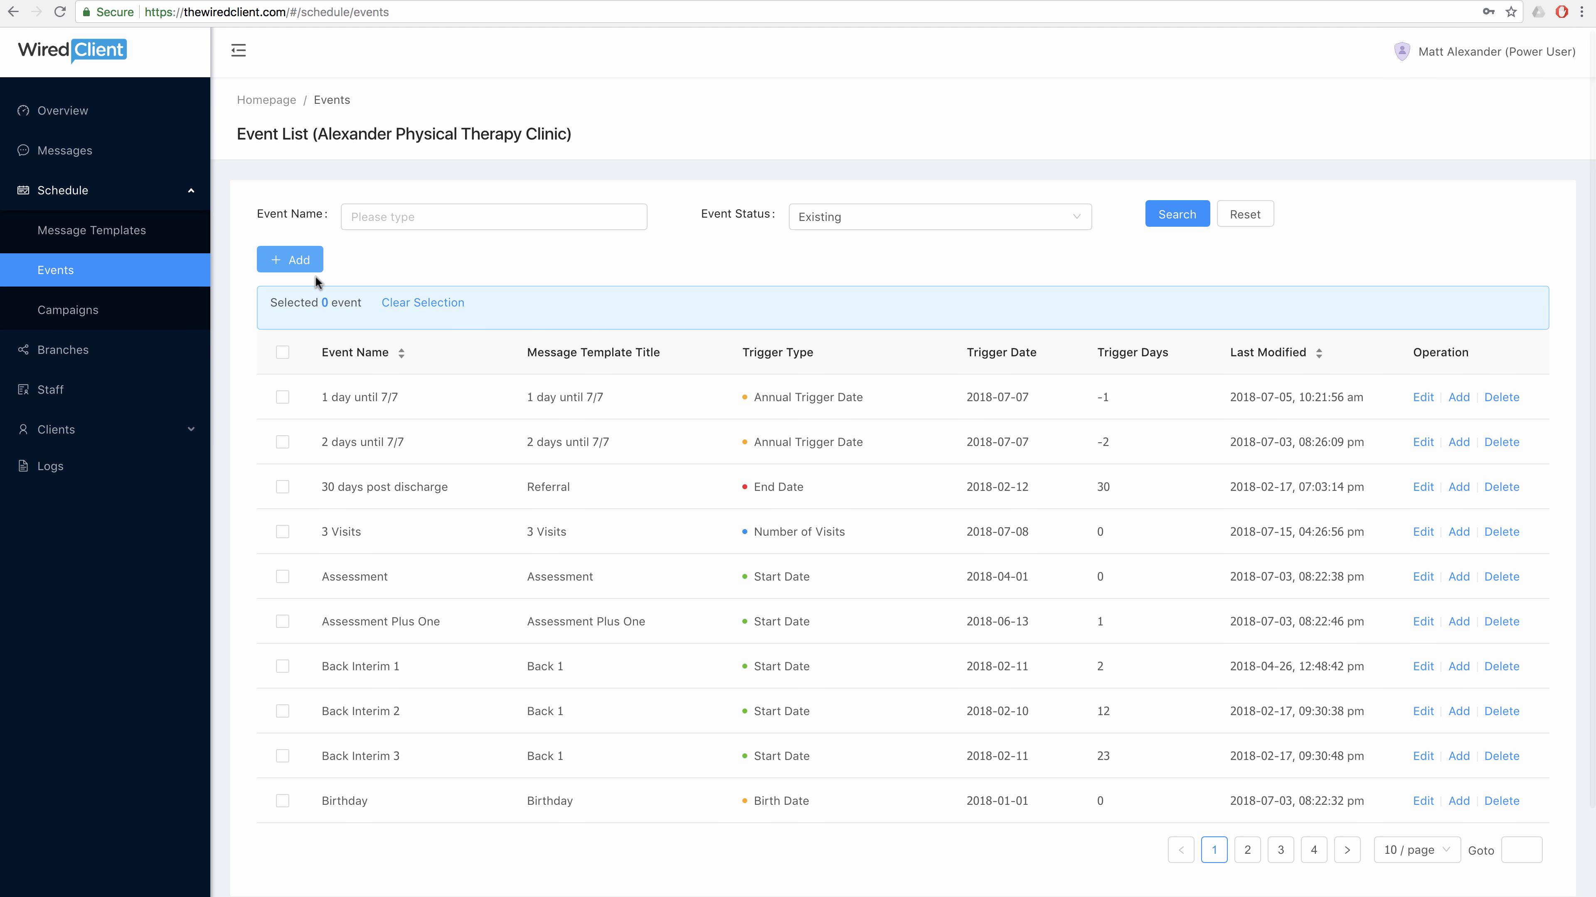
pyautogui.click(283, 265)
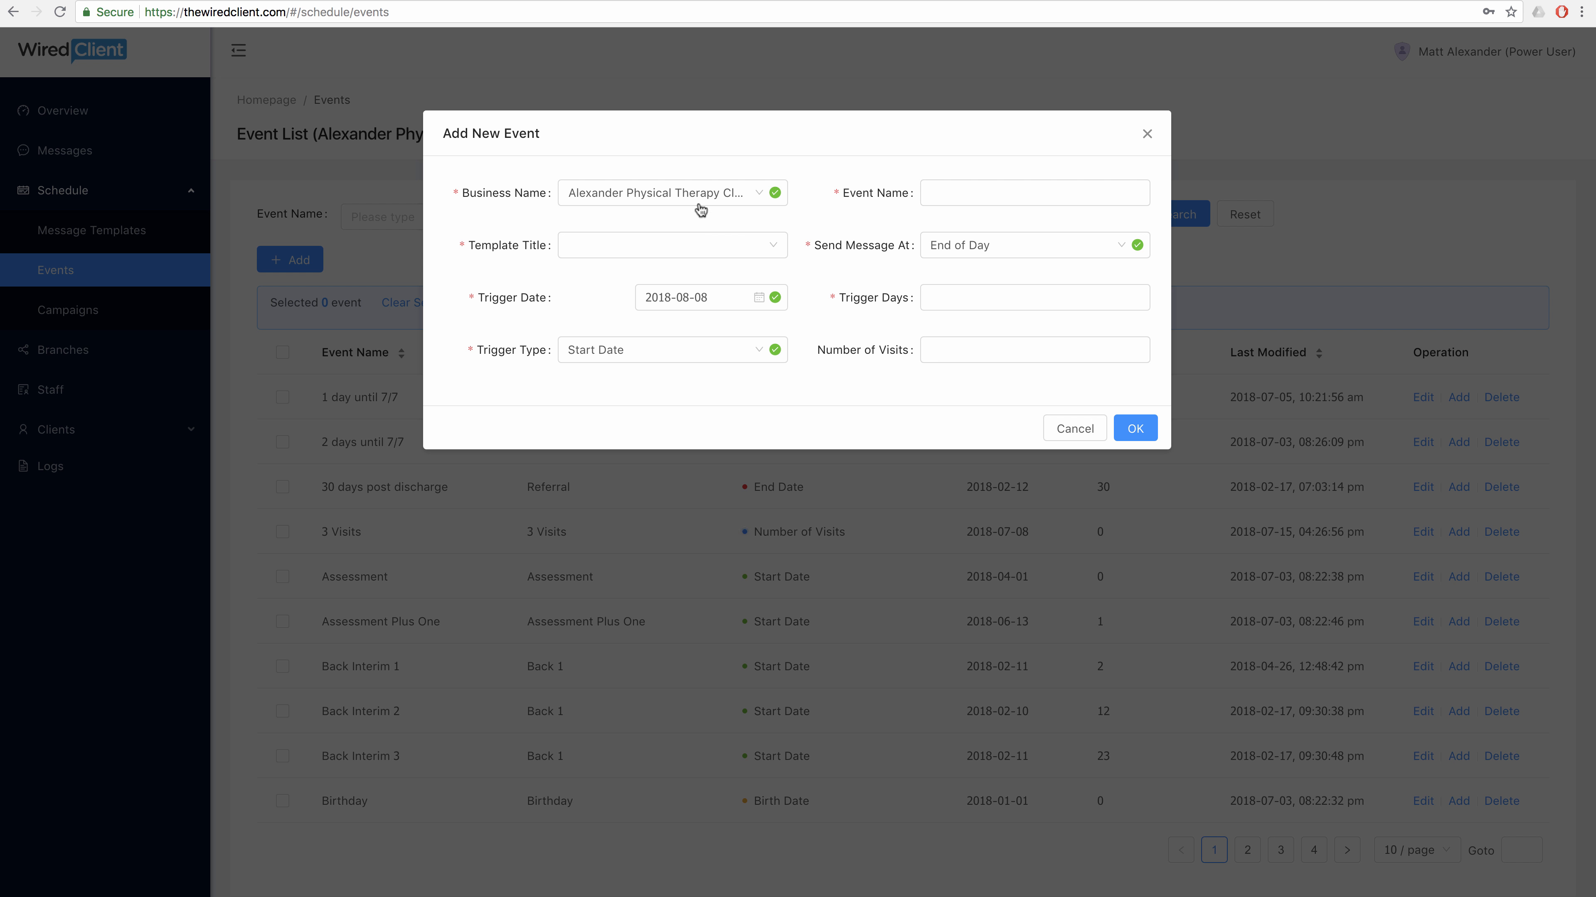
pyautogui.click(932, 193)
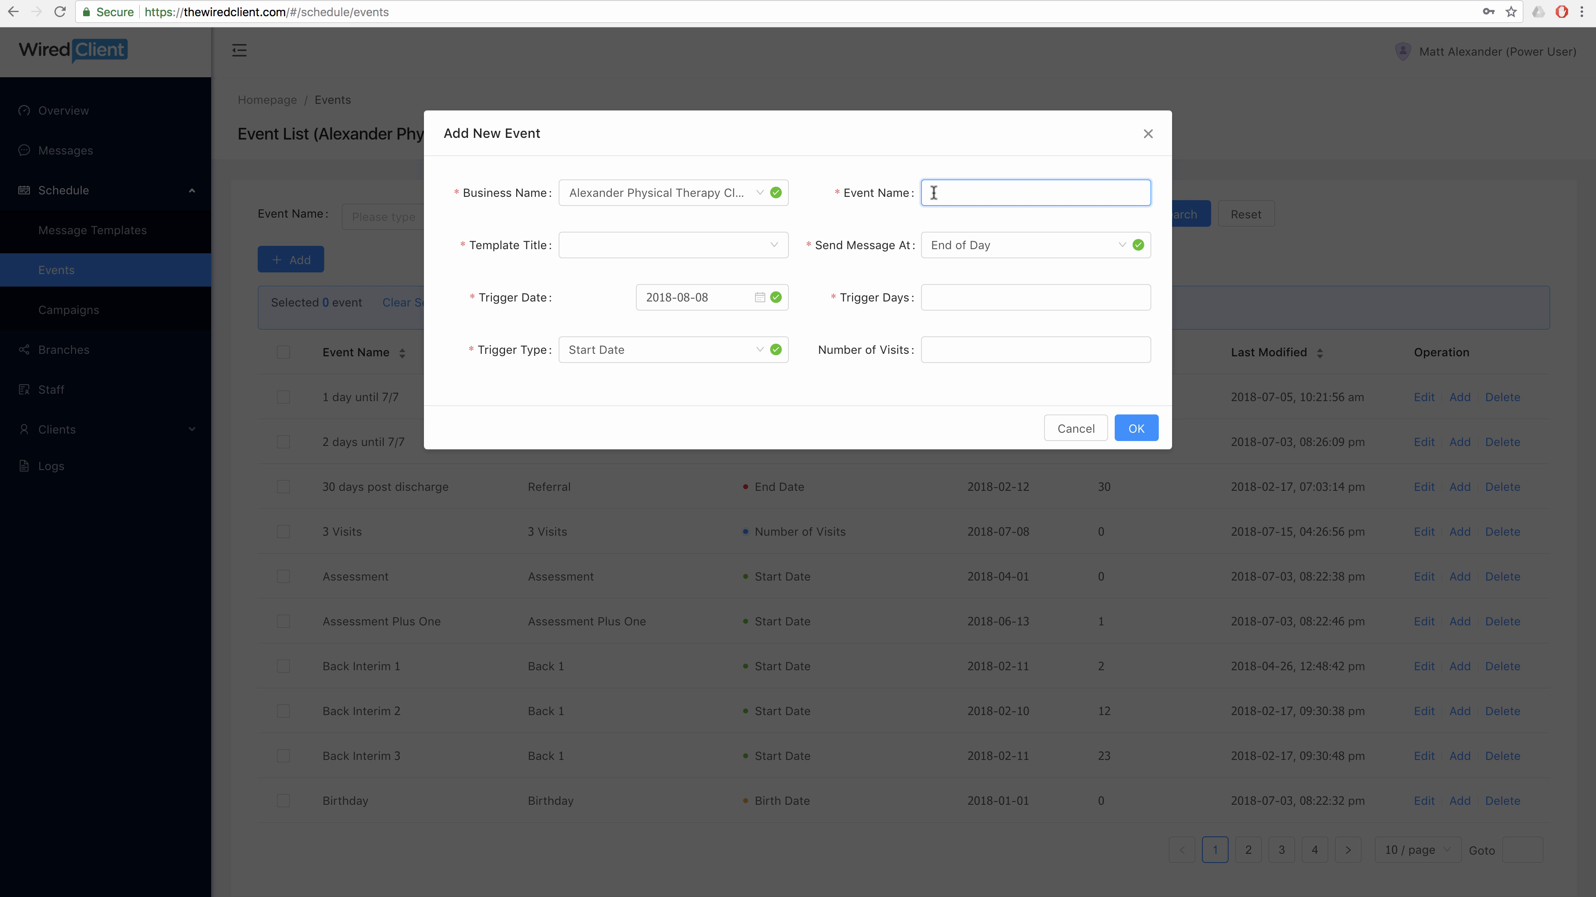
pyautogui.write('2 days before appt')
# Give it the Appt Reminder template and send the message at Start of Day.
pyautogui.click(772, 247)
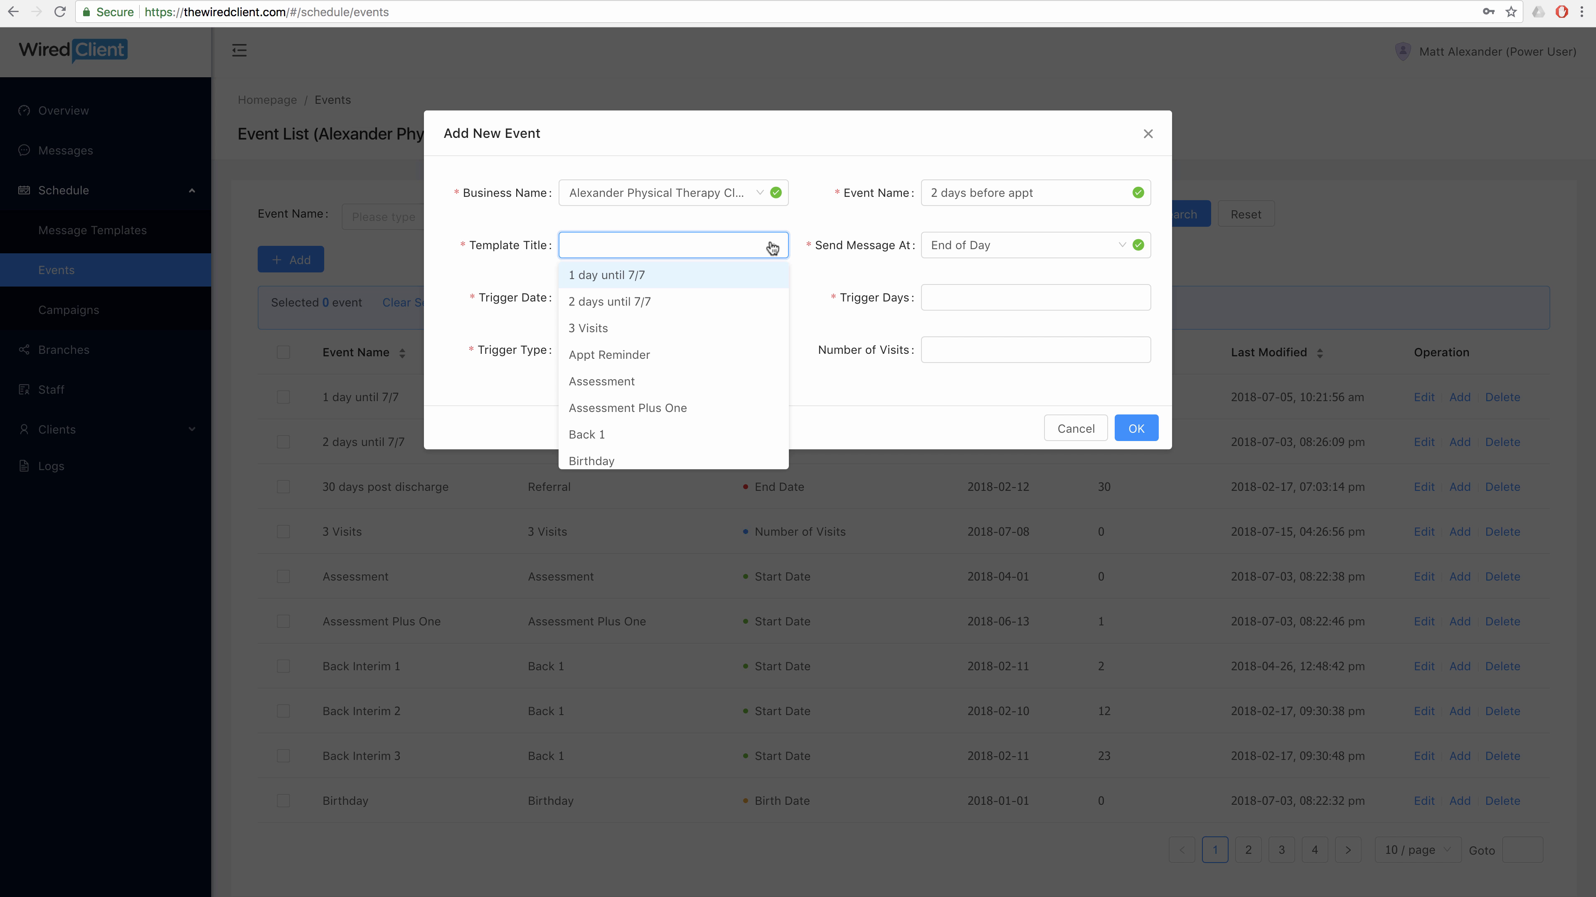
pyautogui.click(713, 354)
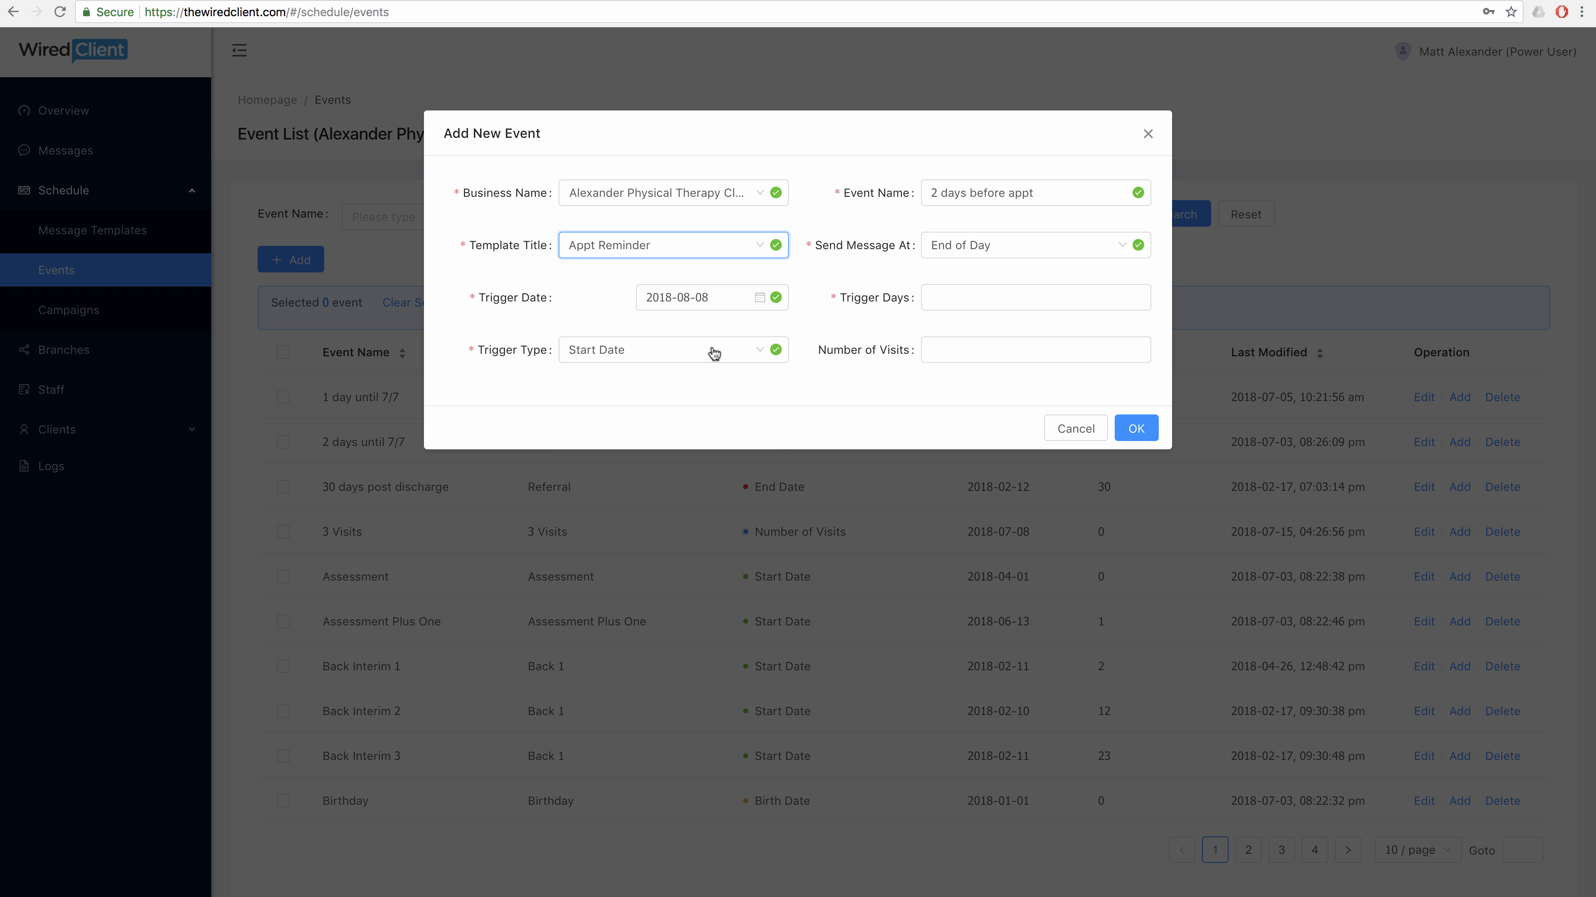
pyautogui.click(934, 254)
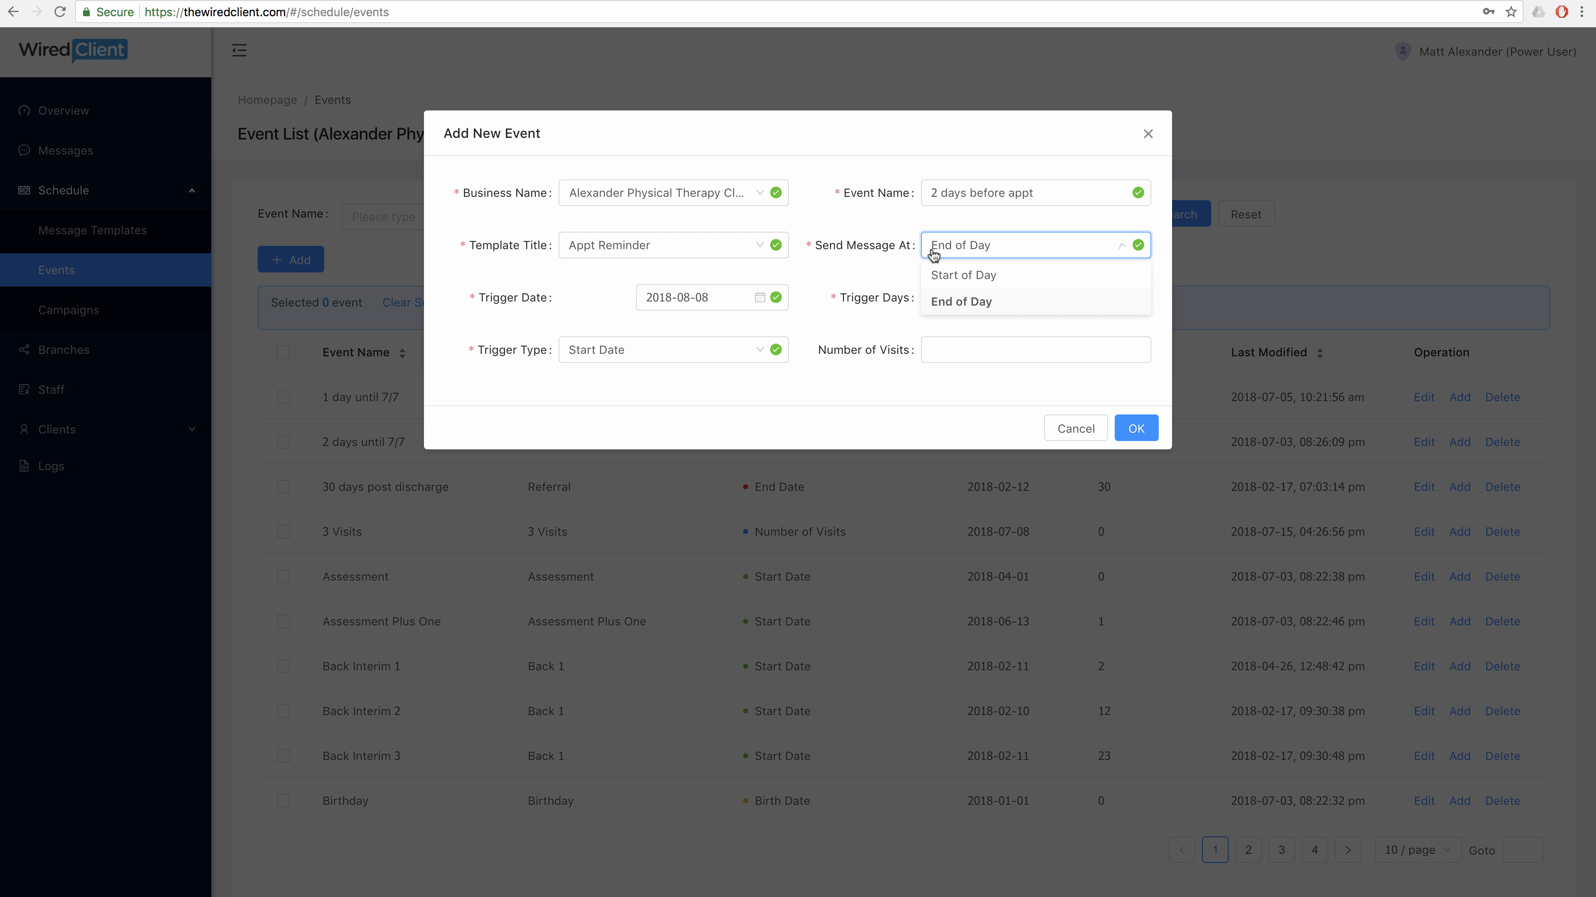
pyautogui.click(1025, 276)
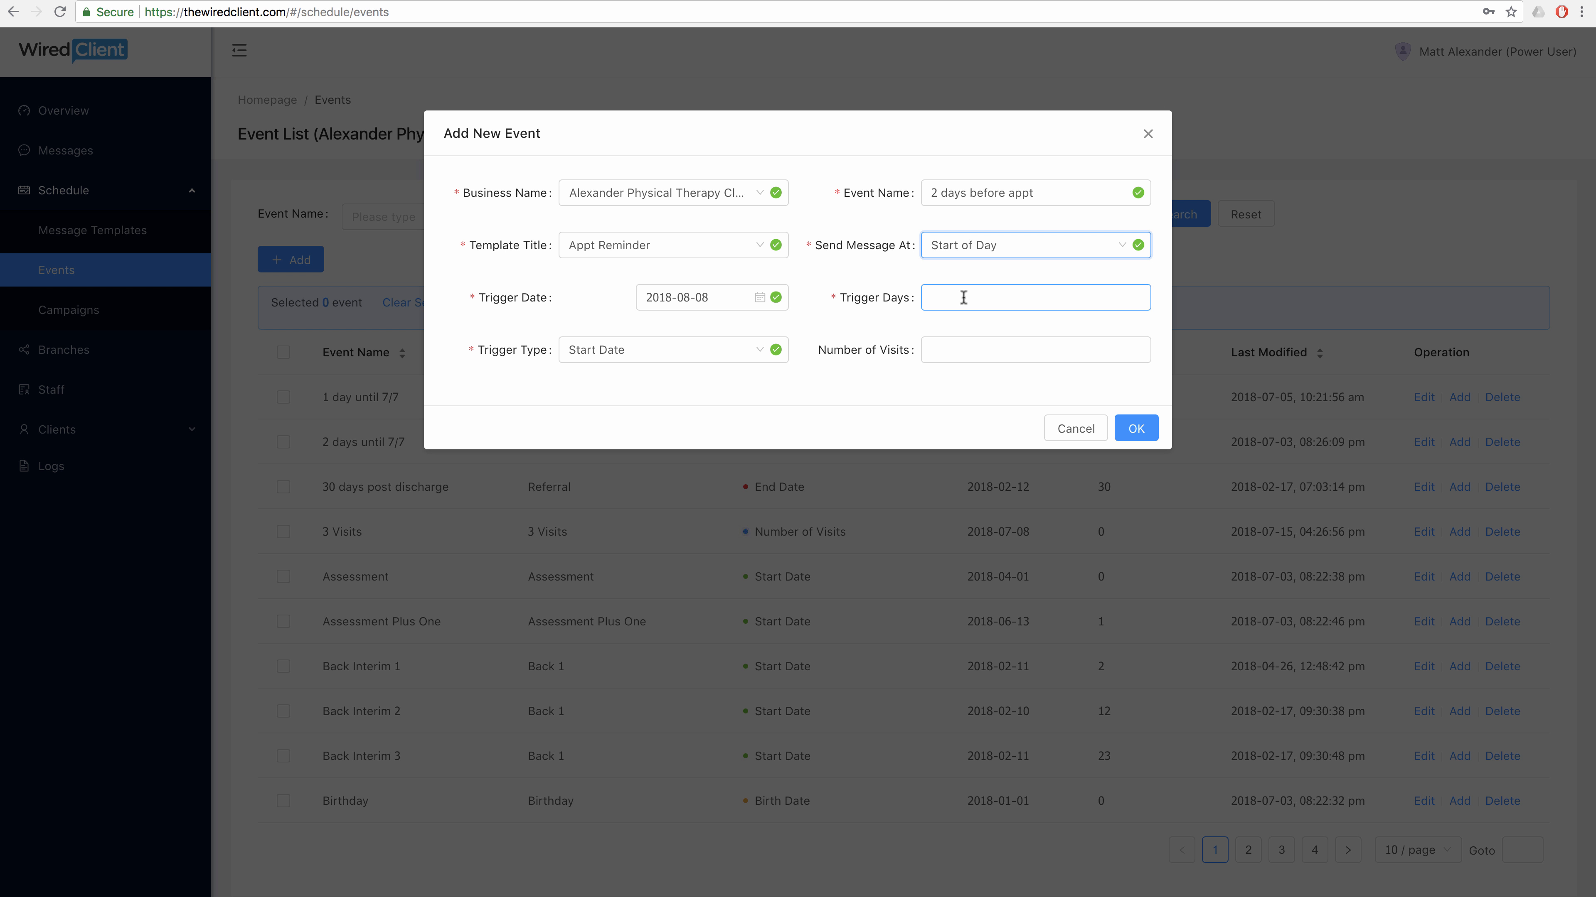
# Set -2 trigger days with a Next Appointment Date trigger and save the event.
pyautogui.click(988, 297)
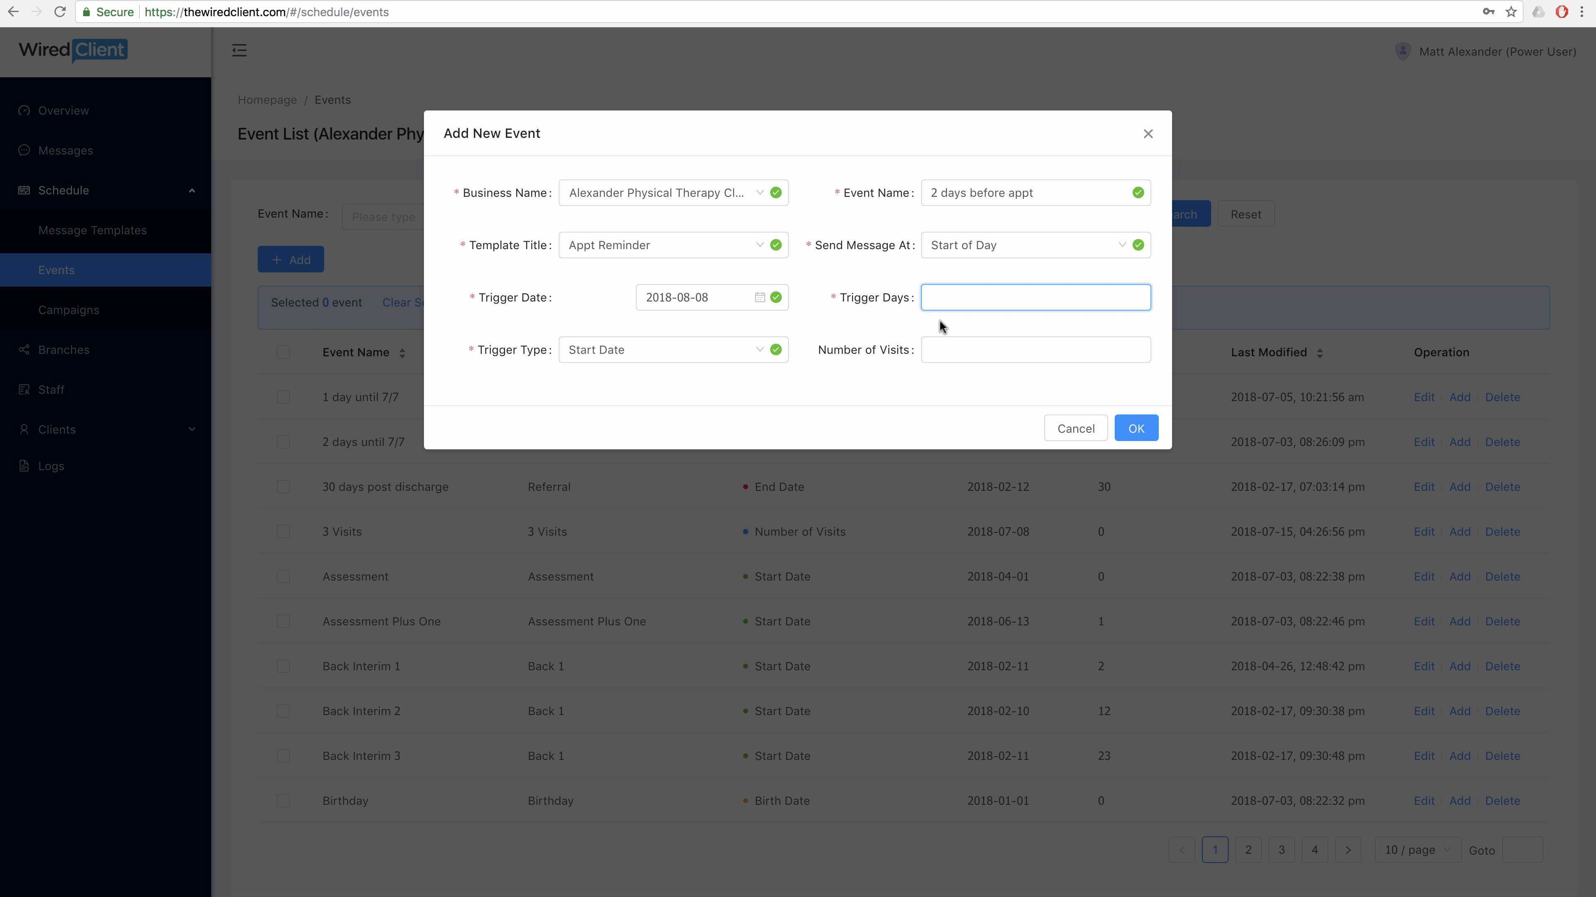
pyautogui.write('-2')
pyautogui.click(753, 354)
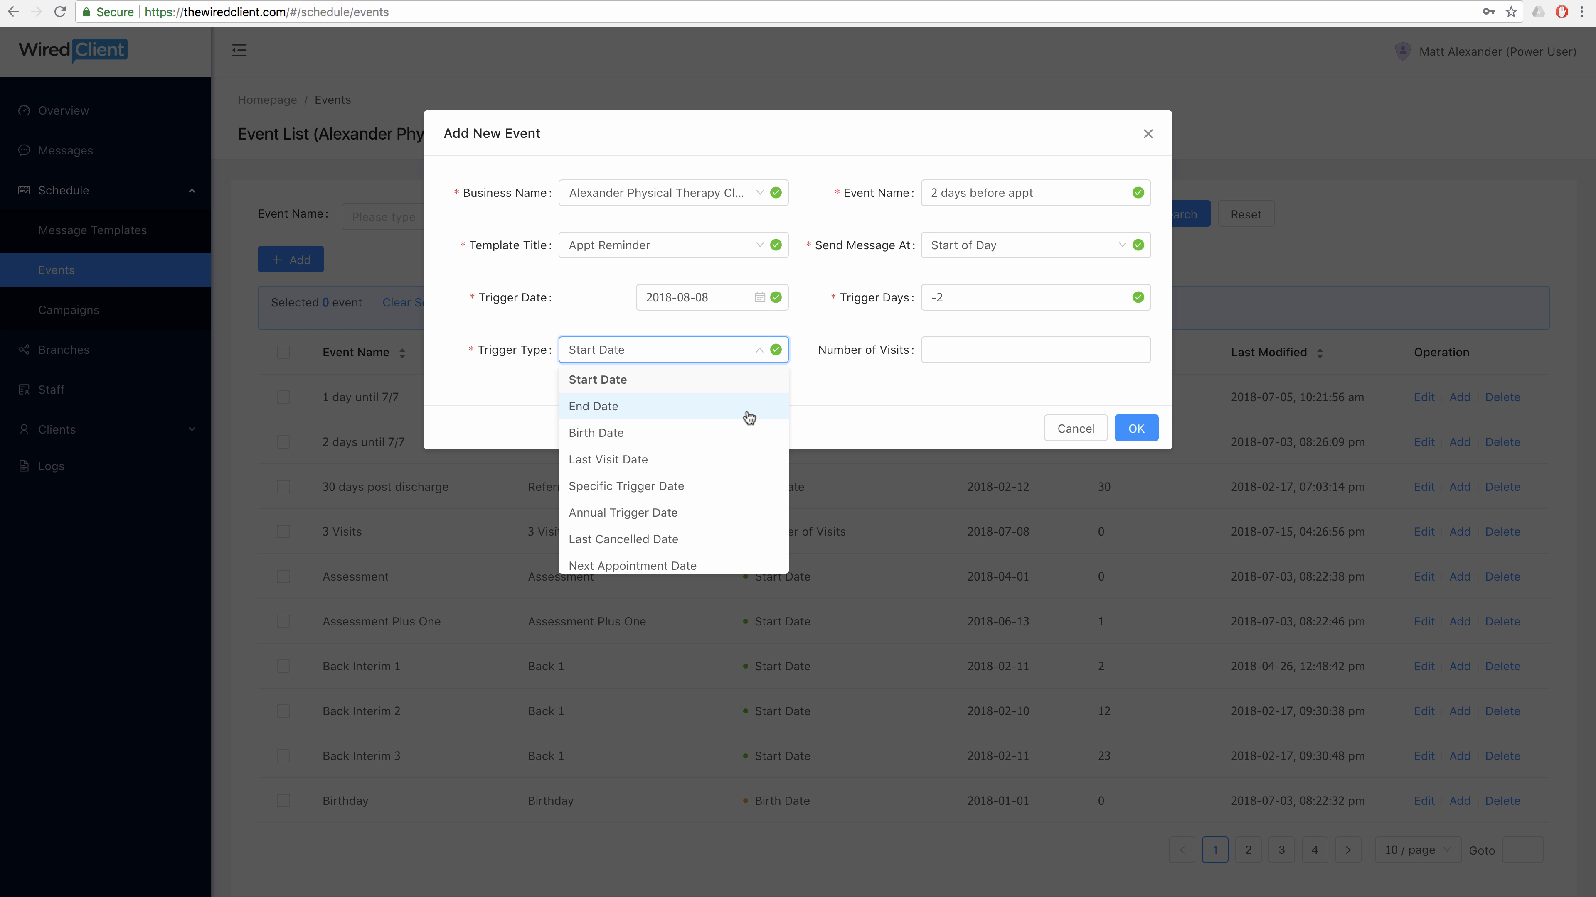
pyautogui.scroll(-1, 749, 418)
pyautogui.scroll(-2, 749, 418)
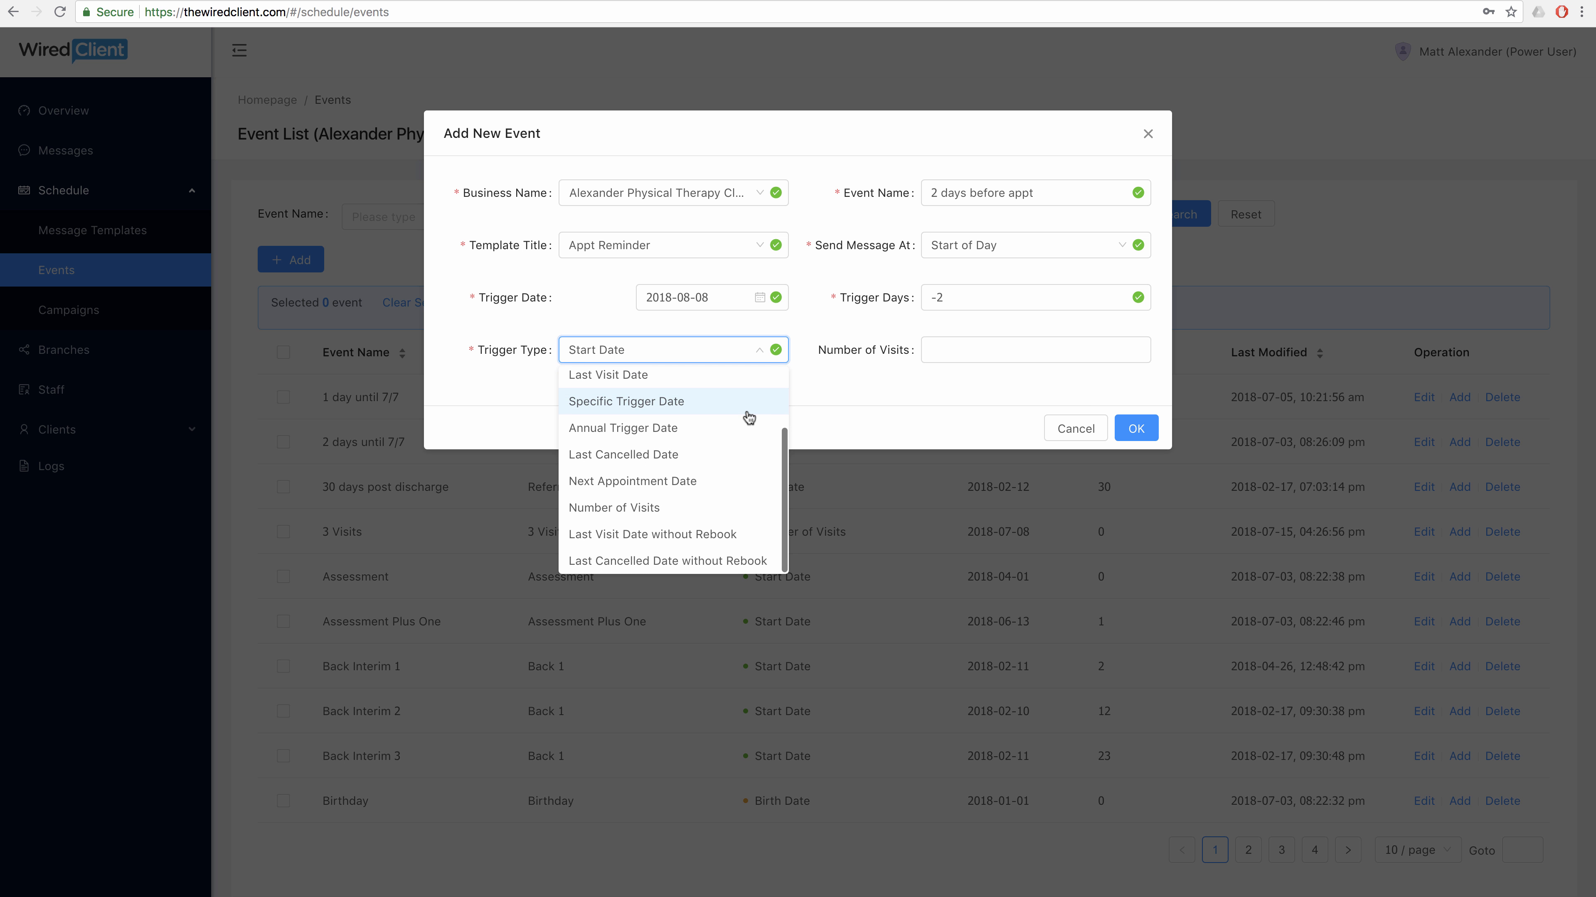
pyautogui.click(735, 479)
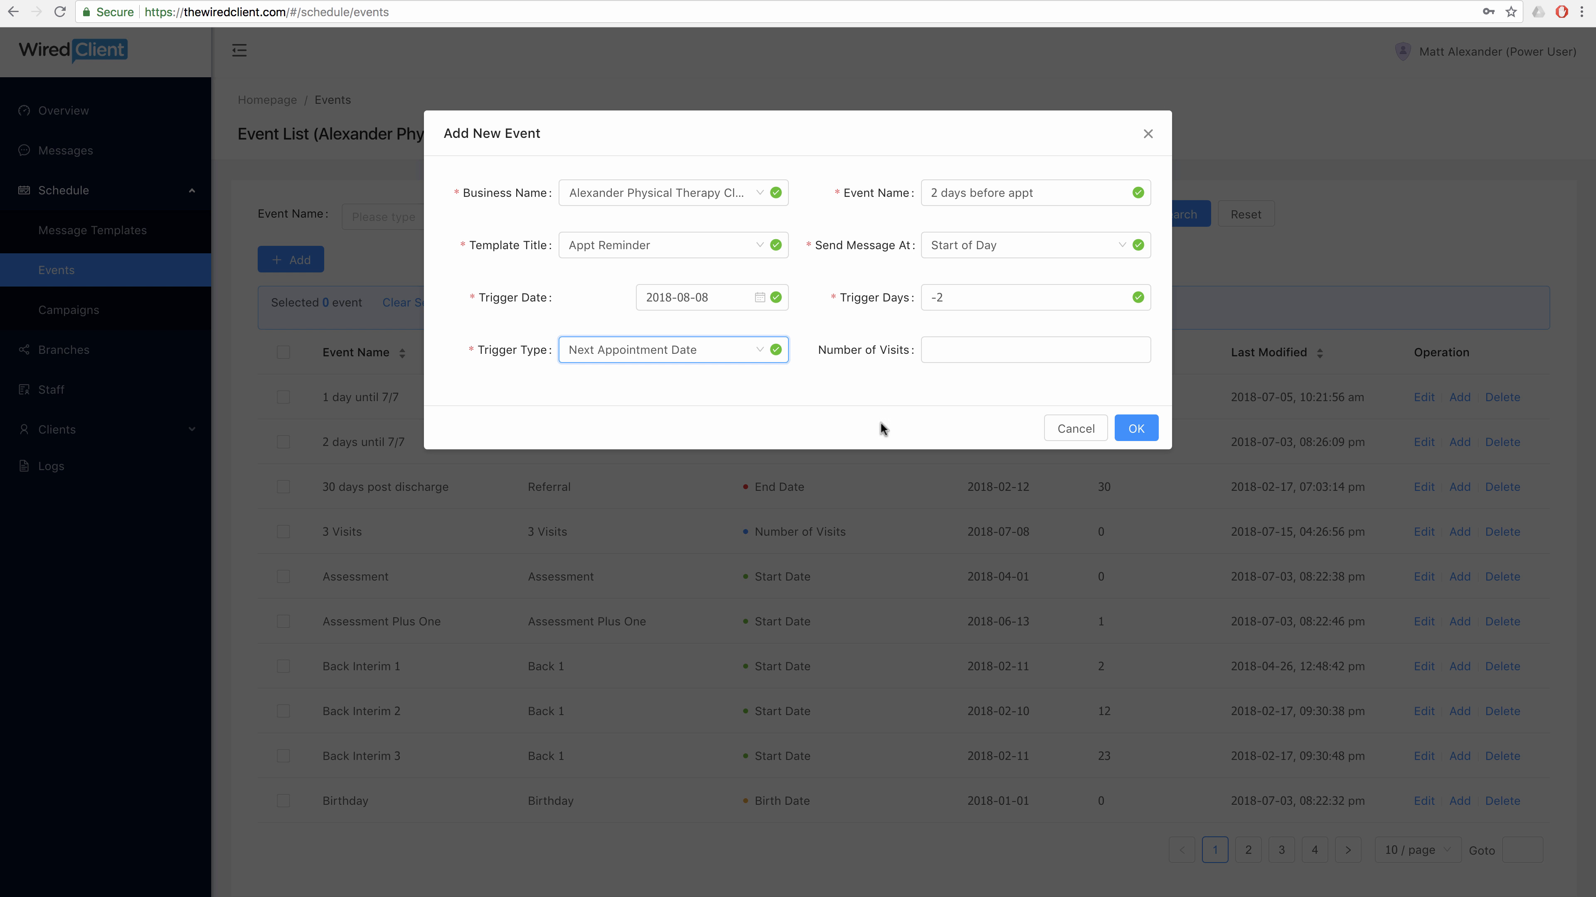
pyautogui.click(1136, 430)
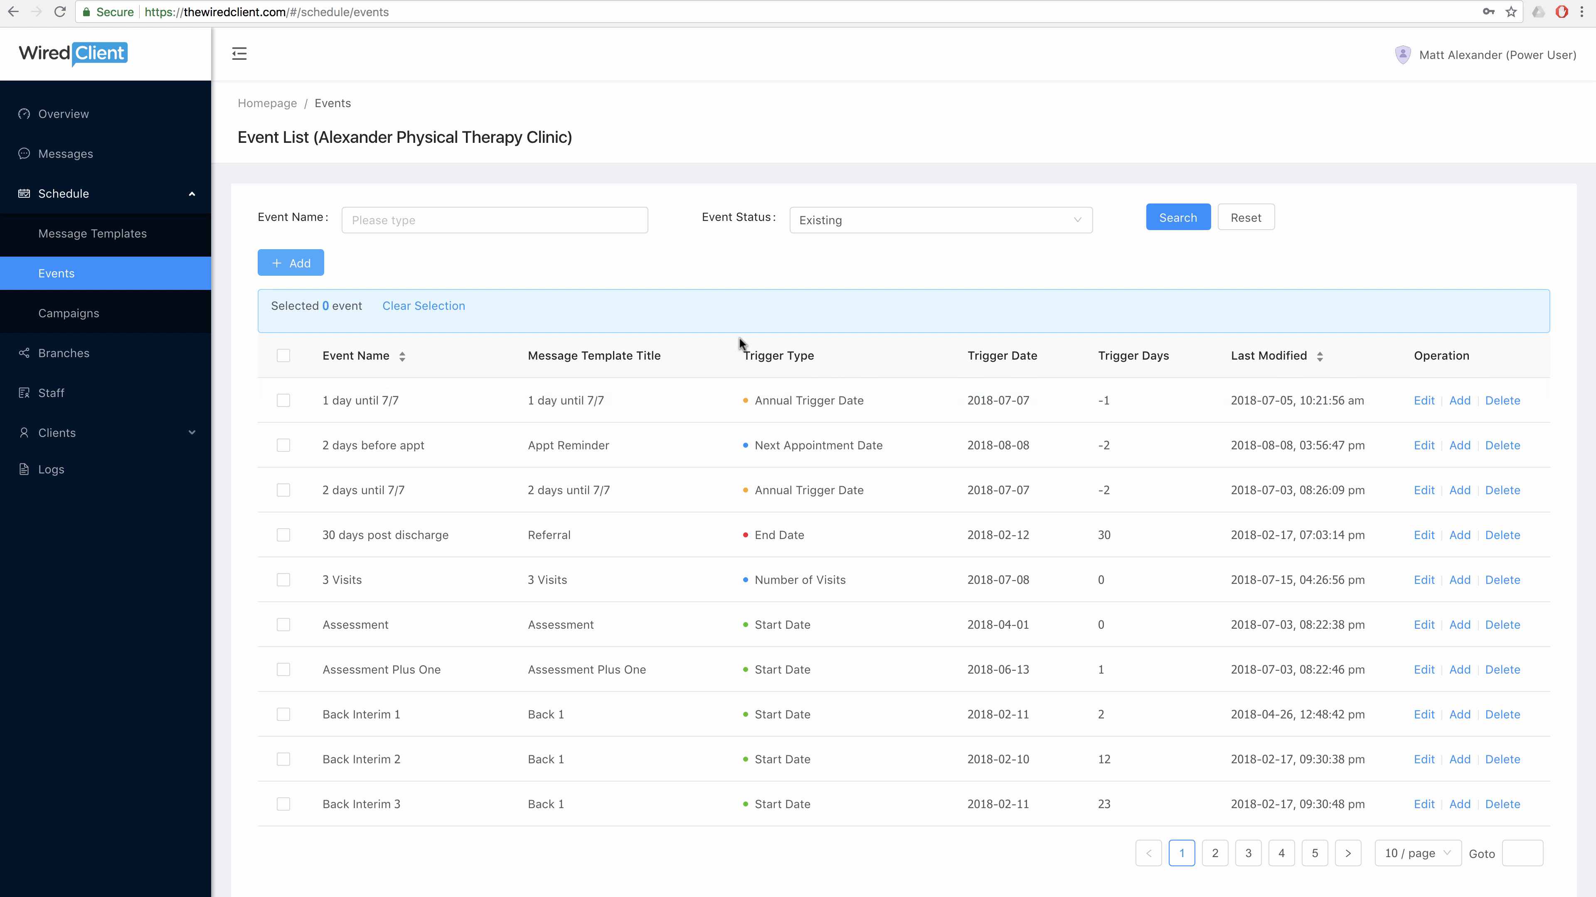
# Start a new event named 'Fall off reminder' using the Fall off template.
pyautogui.click(313, 262)
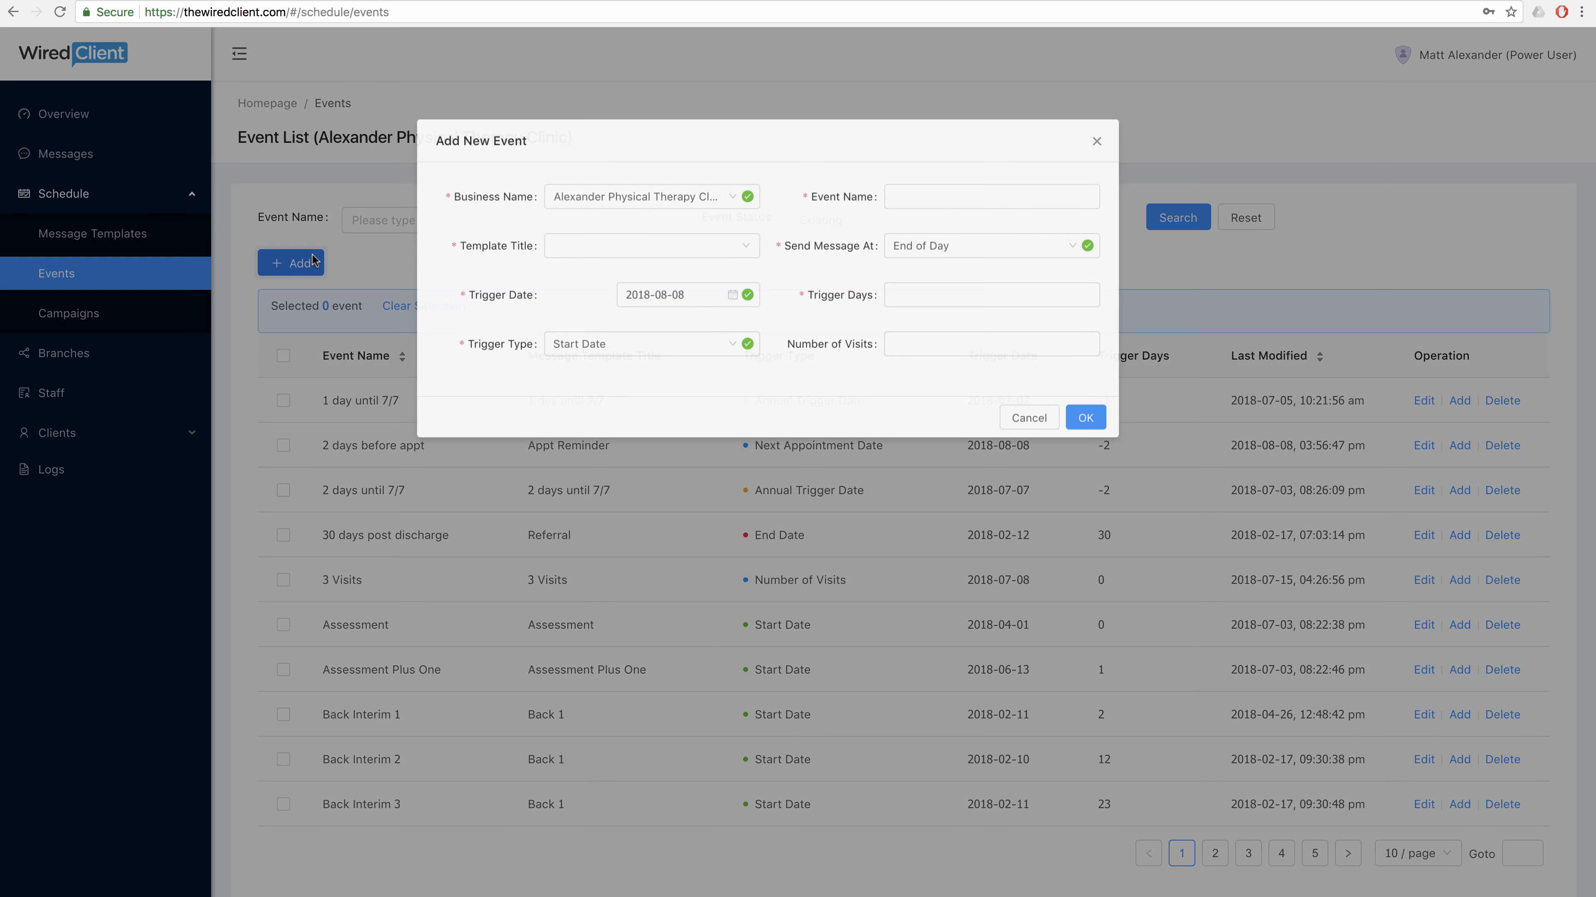
pyautogui.click(999, 192)
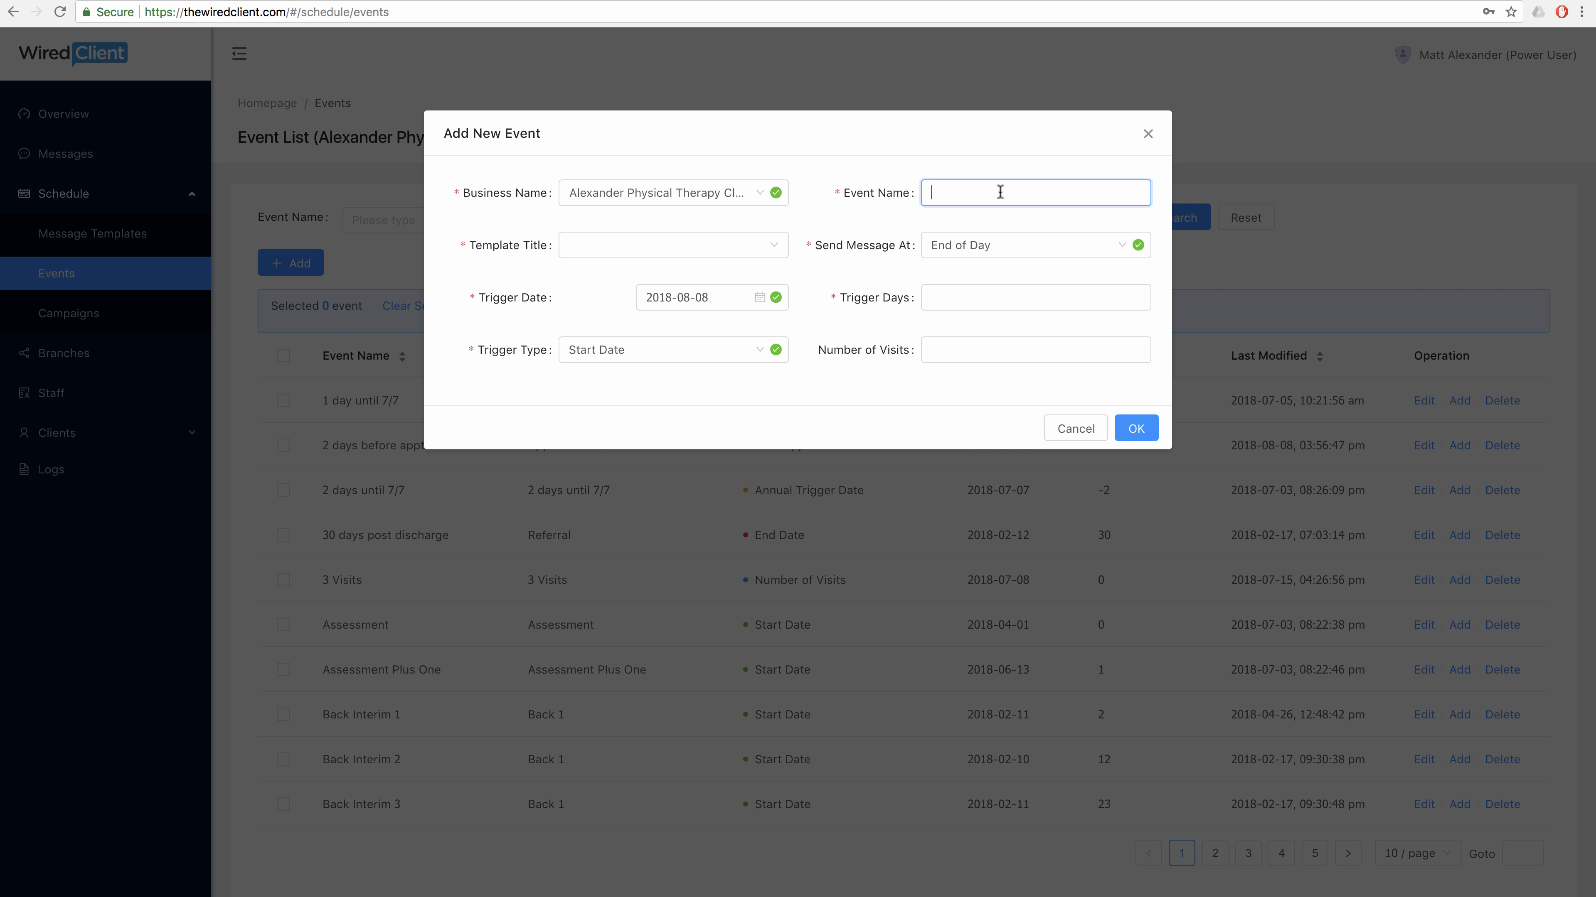
pyautogui.write('Fall off reminder')
pyautogui.click(766, 243)
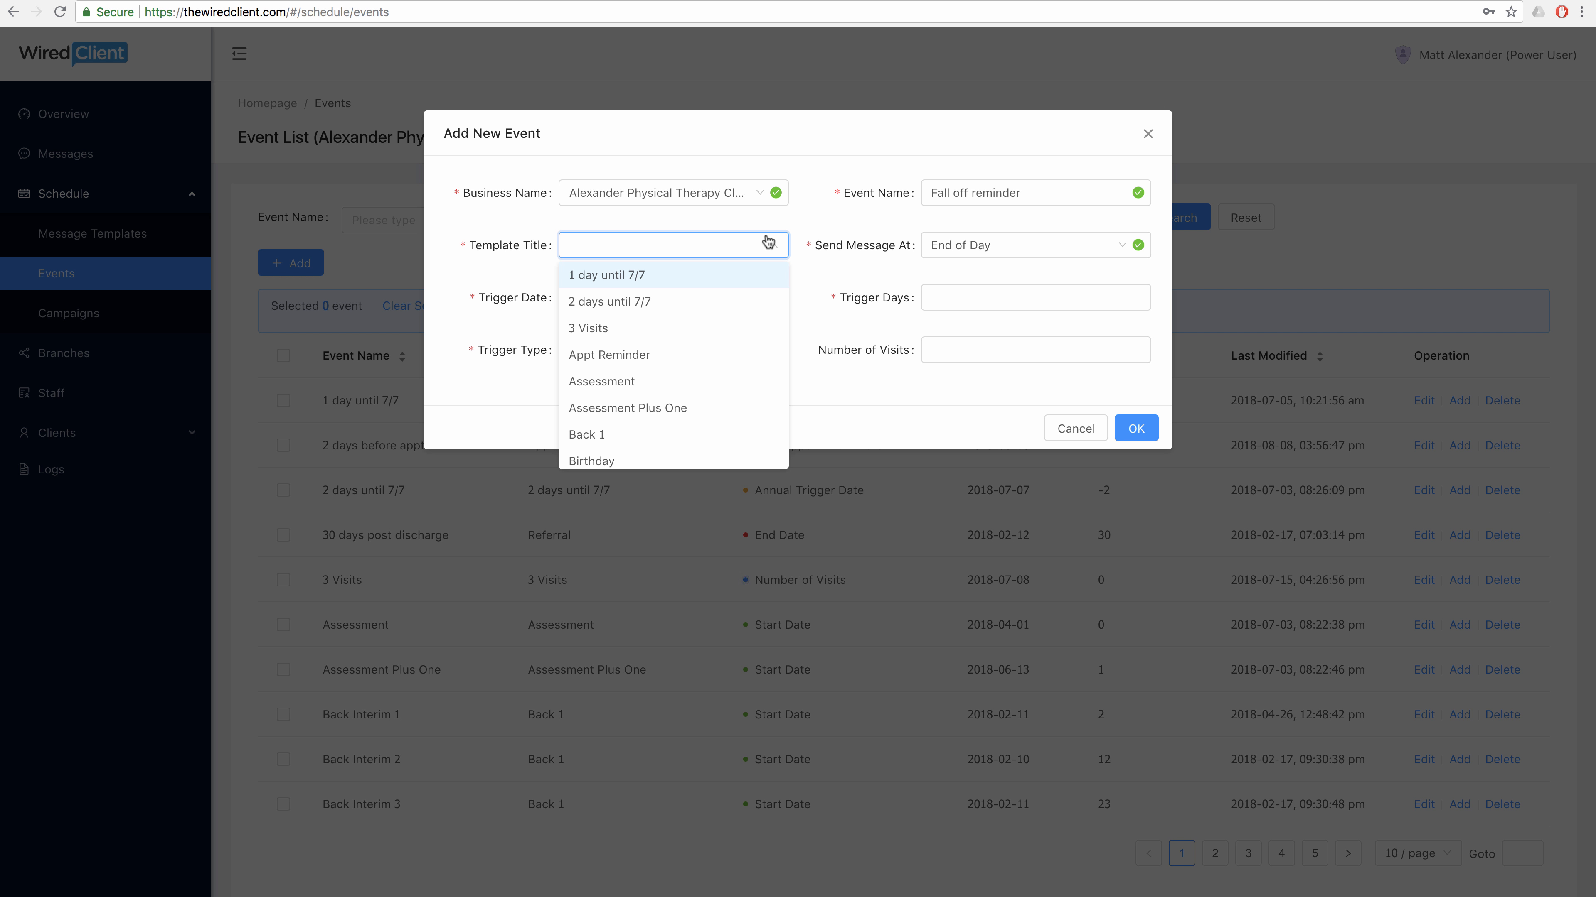
pyautogui.click(723, 245)
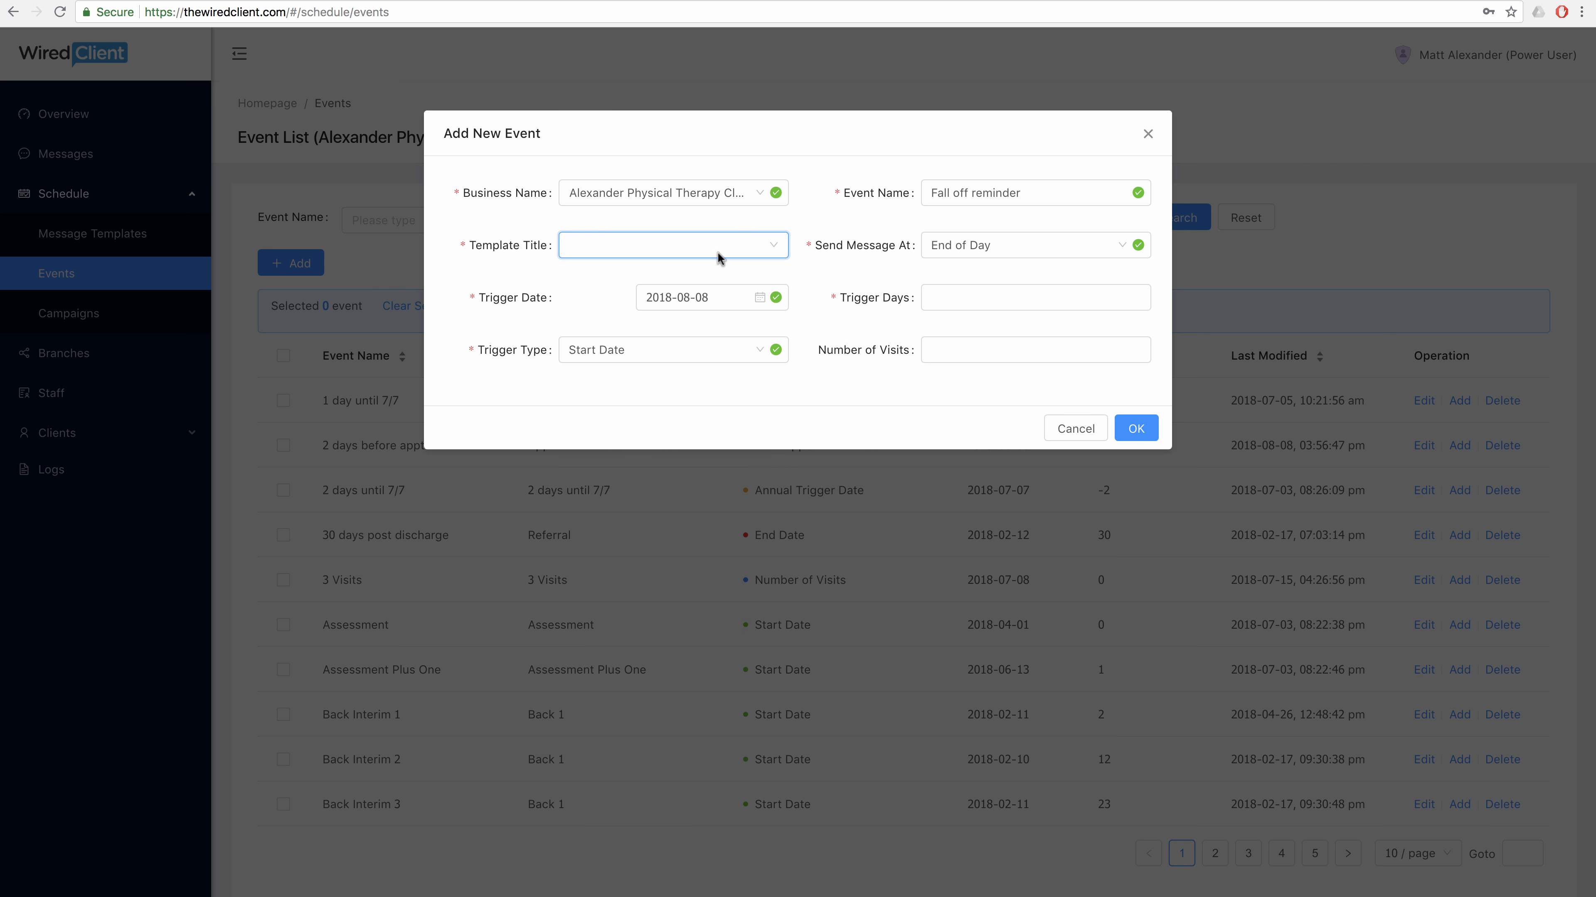
pyautogui.click(757, 246)
pyautogui.scroll(-4, 723, 339)
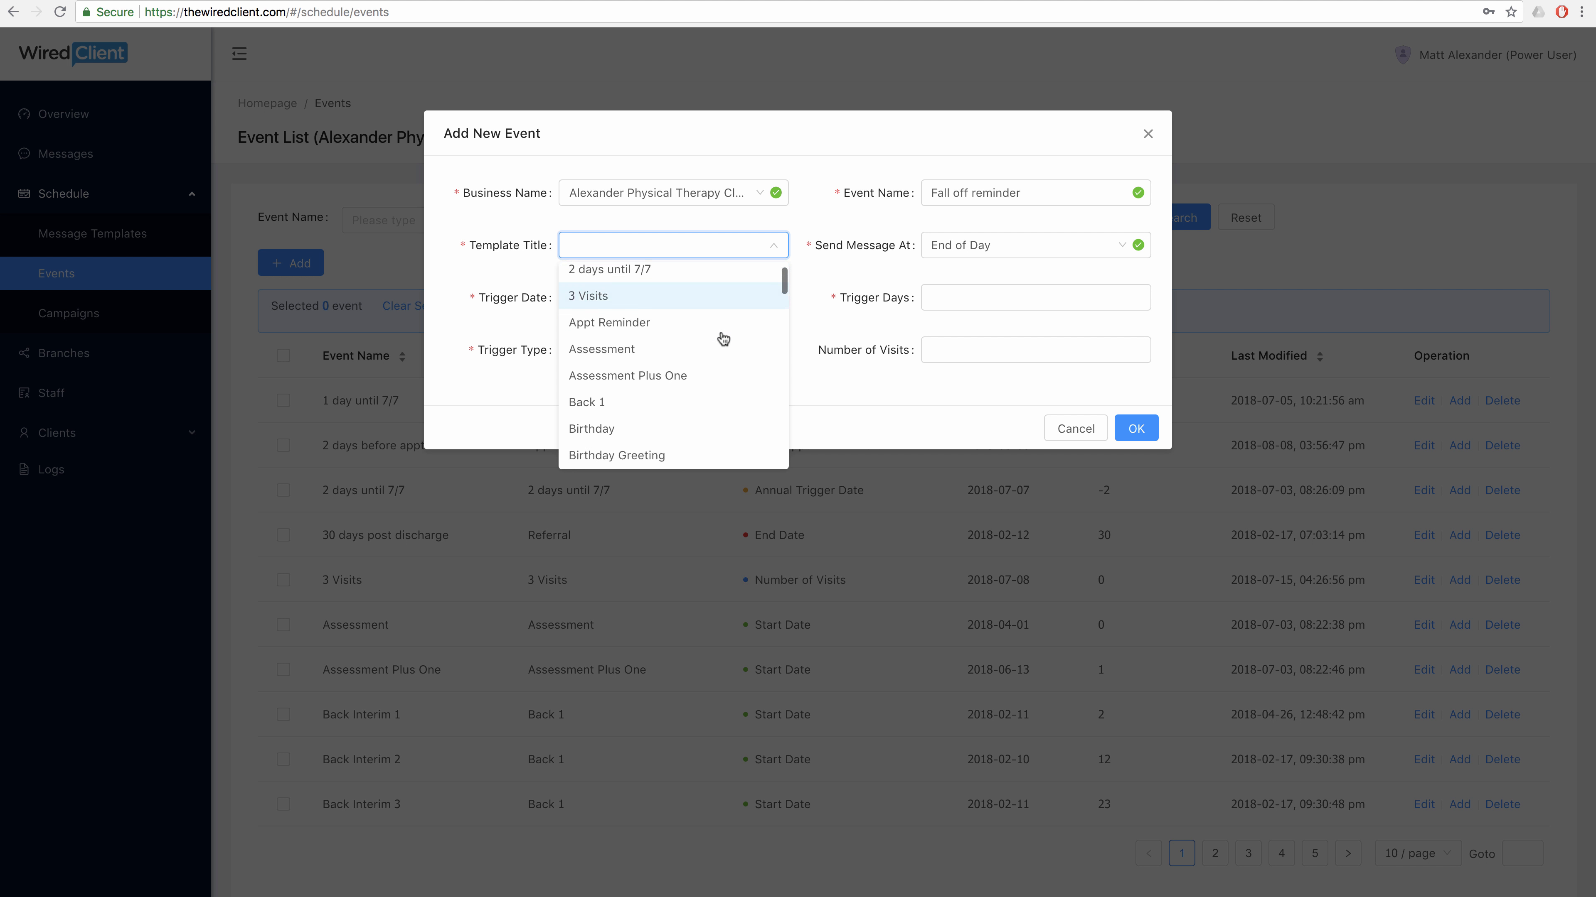
pyautogui.scroll(-8, 723, 339)
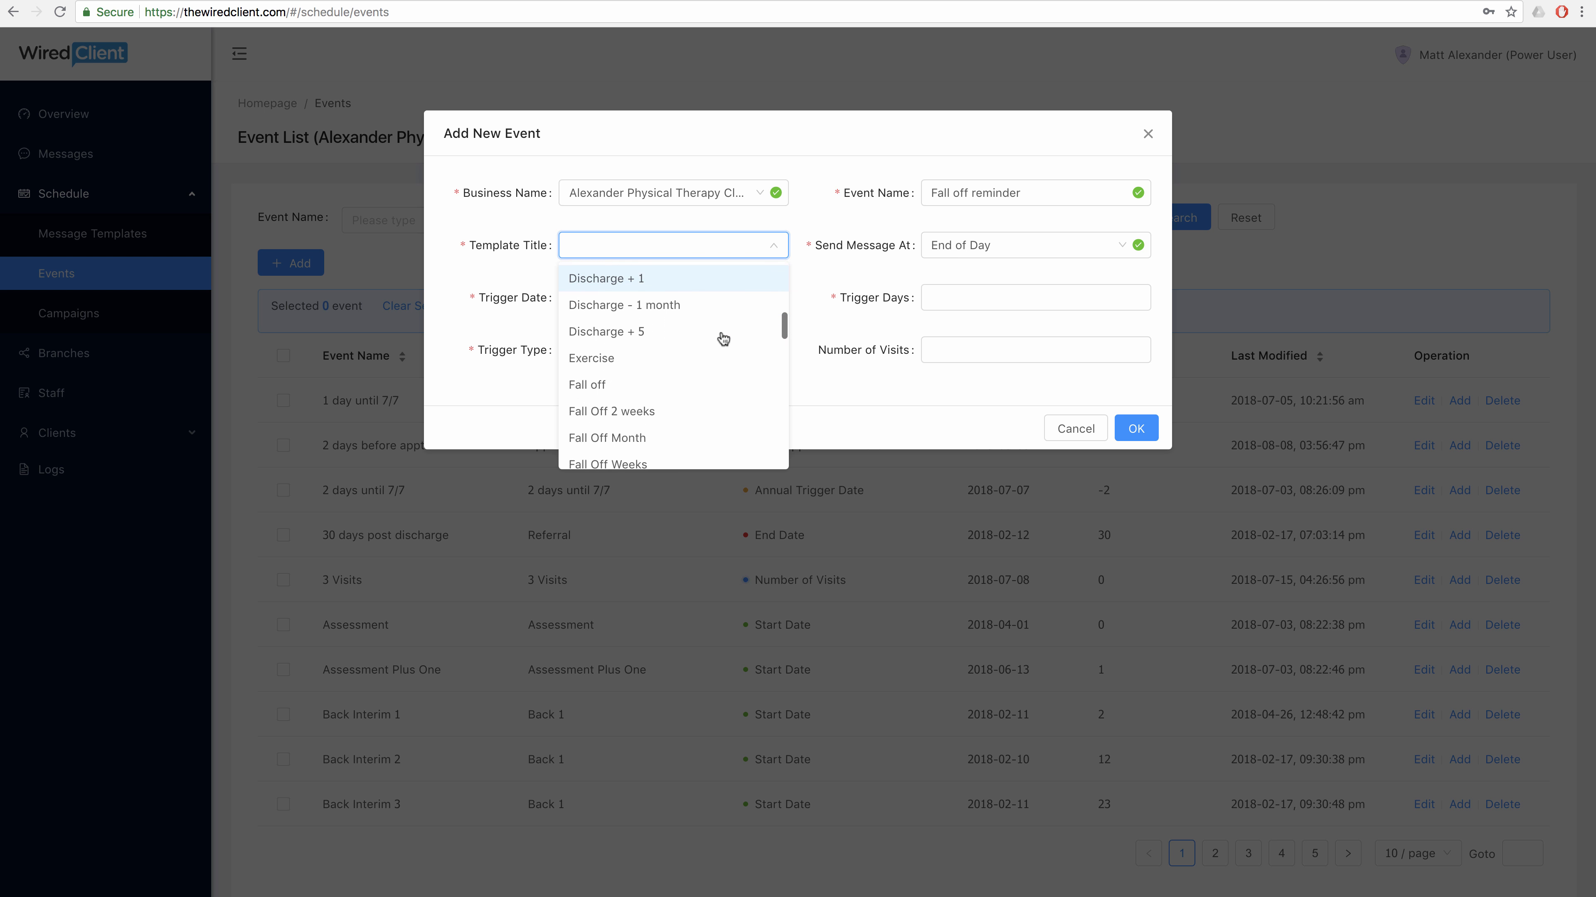
pyautogui.scroll(-1, 645, 339)
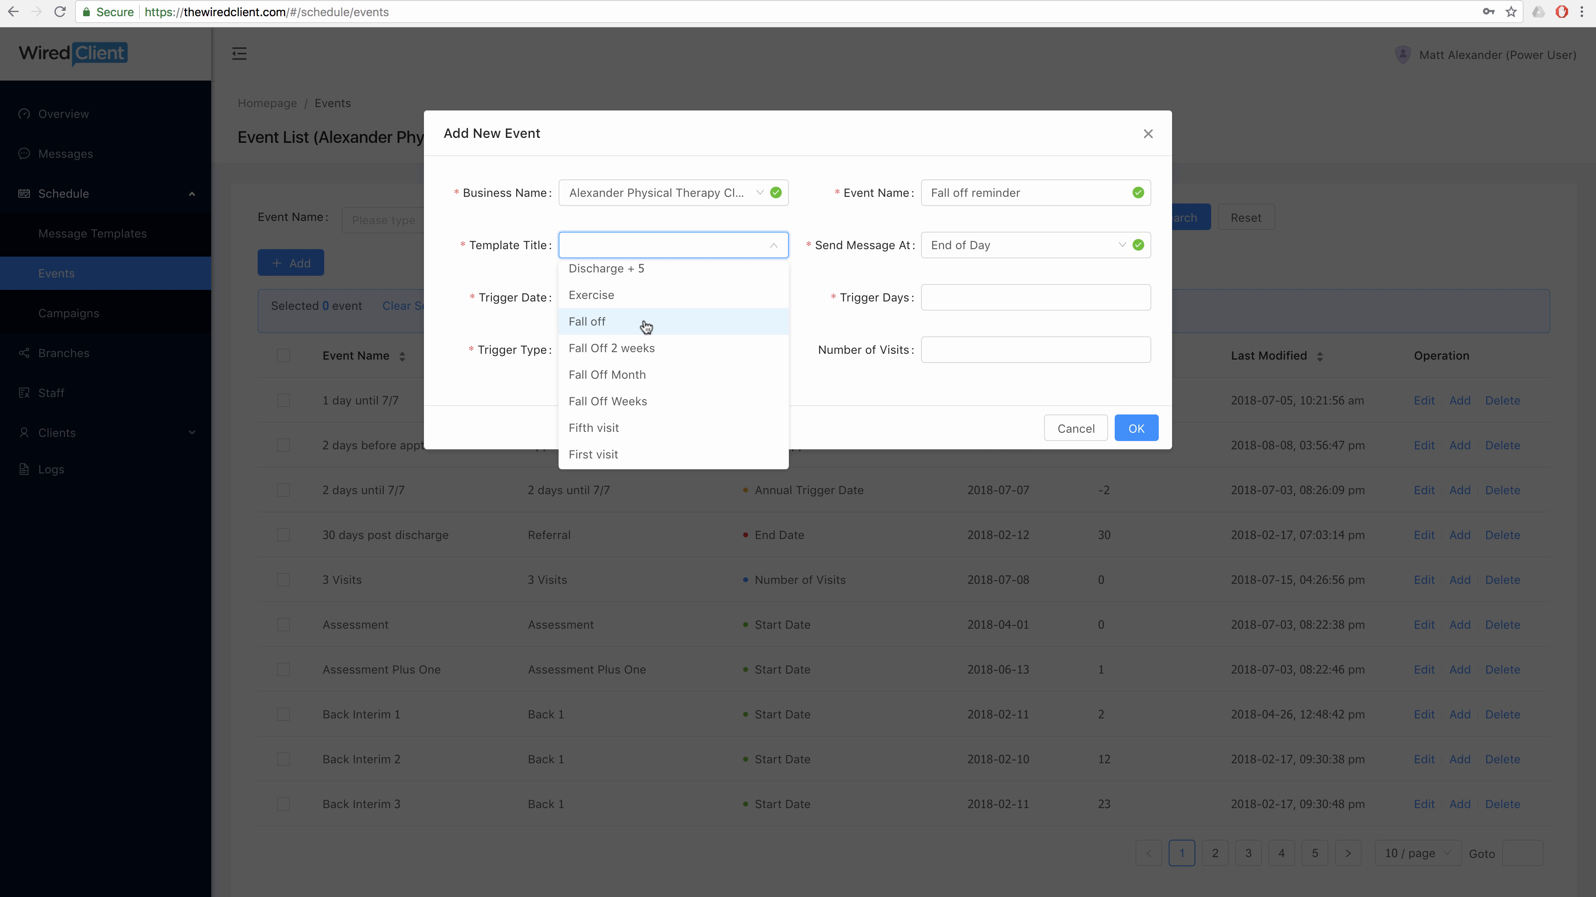
pyautogui.click(645, 323)
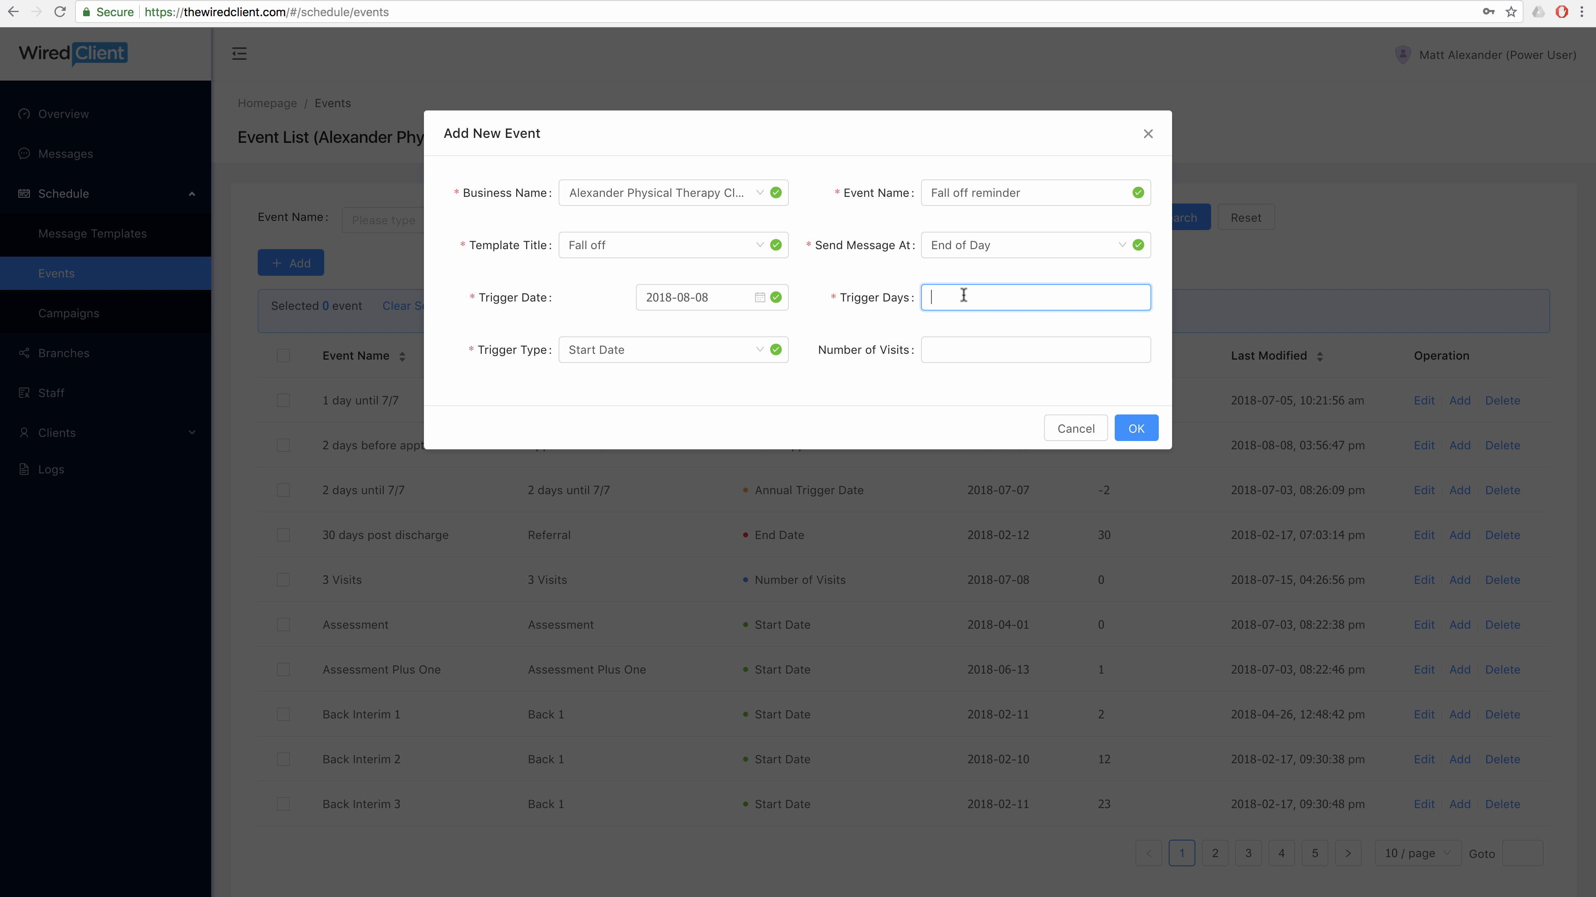
# Set 14 trigger days with a Last Visit Date without Rebook trigger and save the event.
pyautogui.write('14')
pyautogui.click(759, 354)
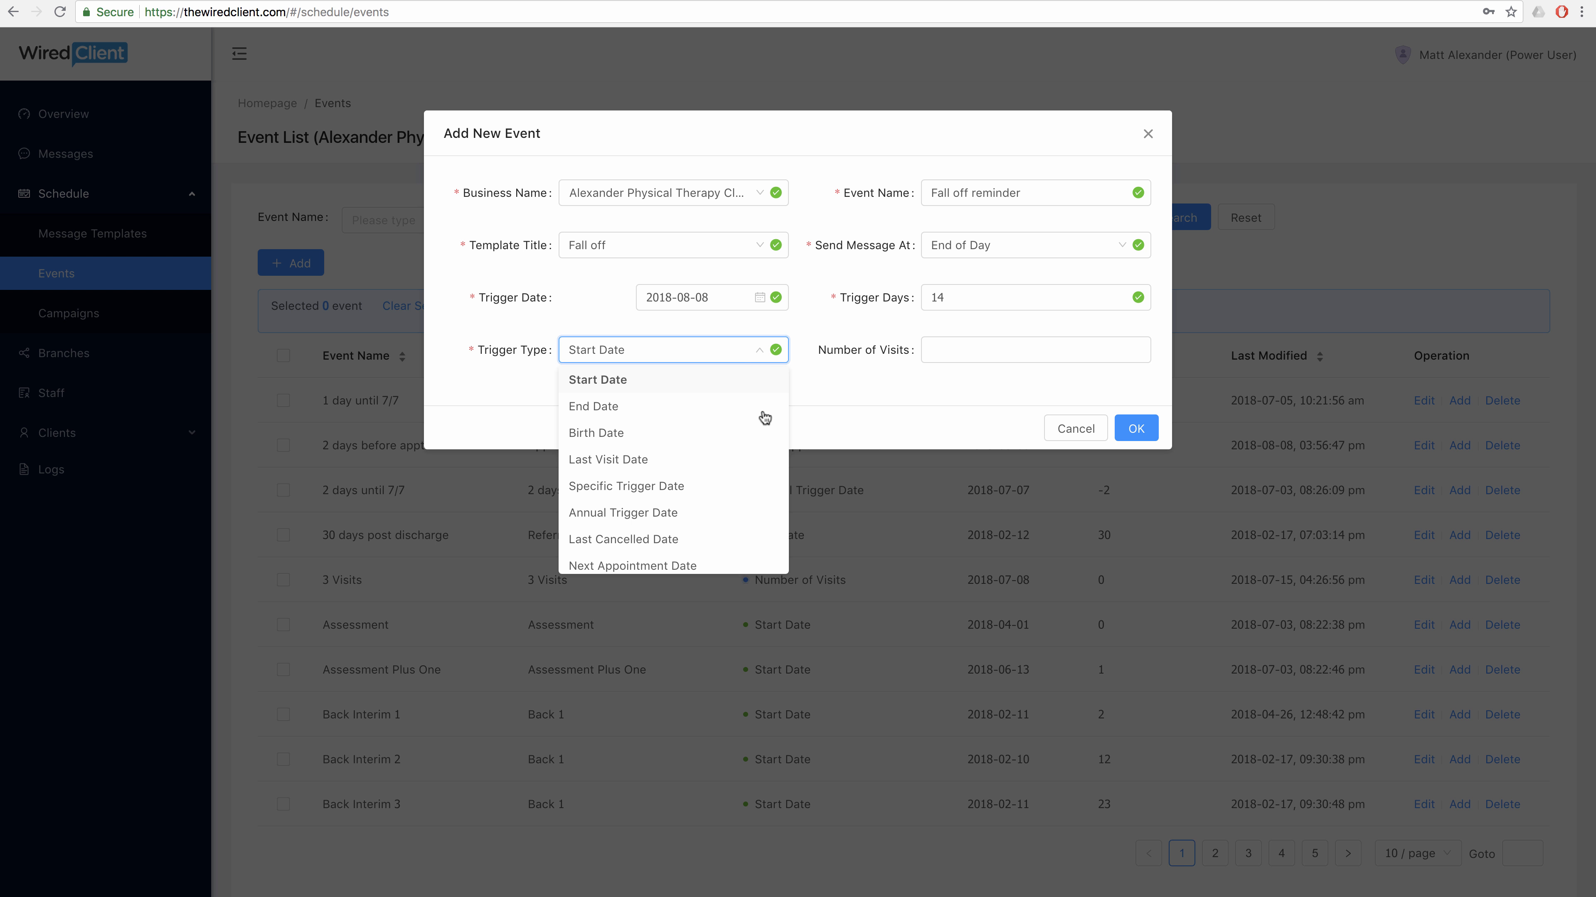
pyautogui.scroll(-1, 765, 426)
pyautogui.scroll(-2, 765, 426)
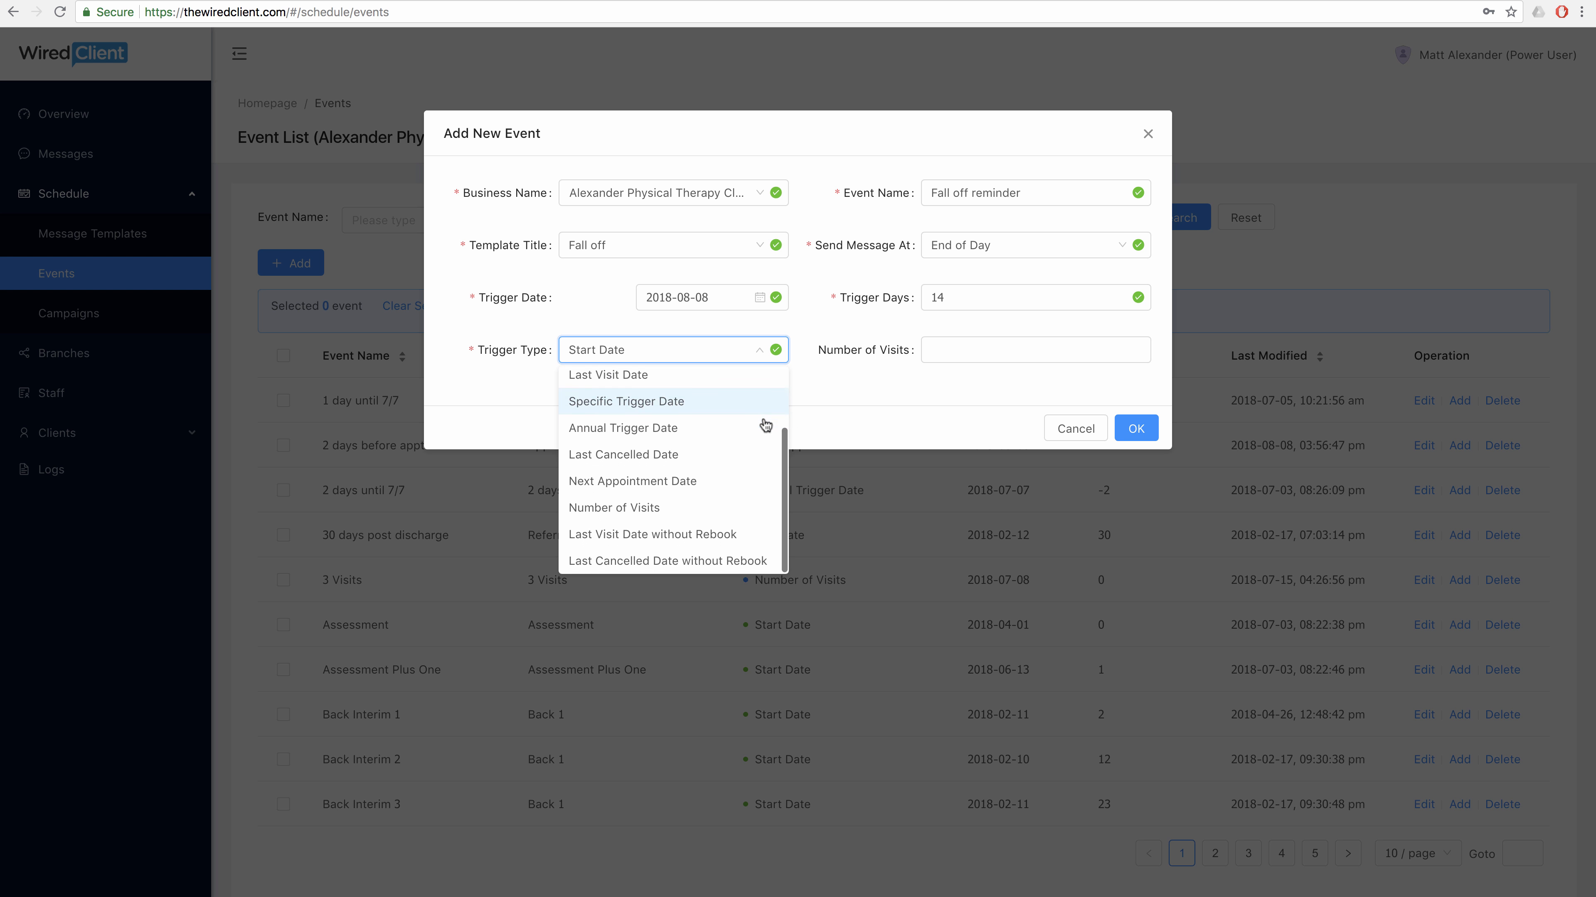
pyautogui.click(752, 535)
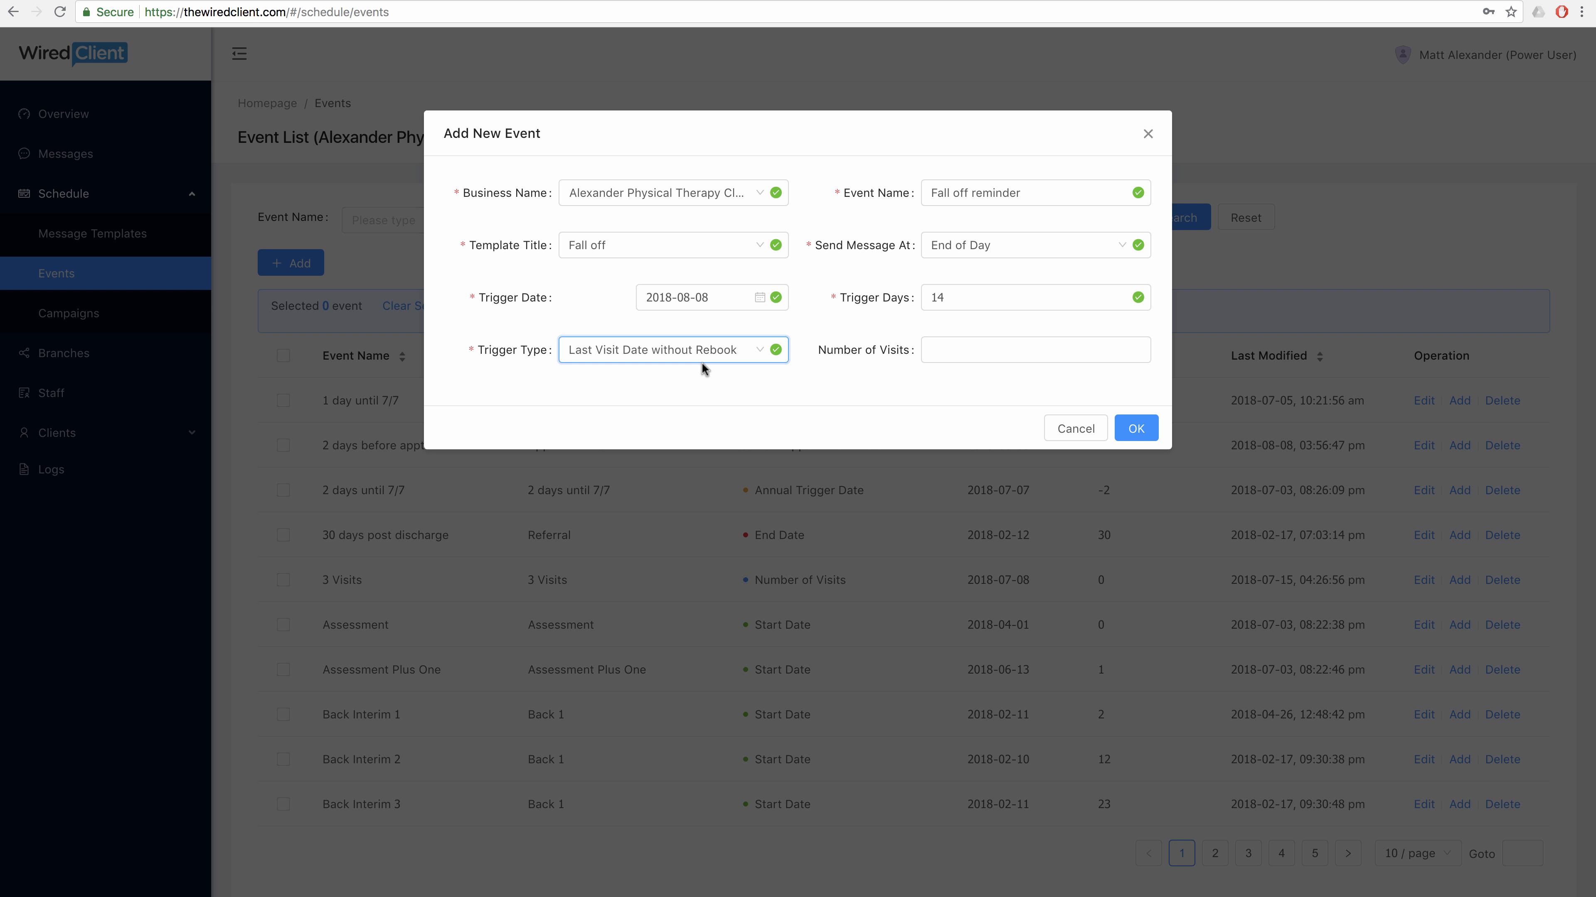
pyautogui.click(1138, 434)
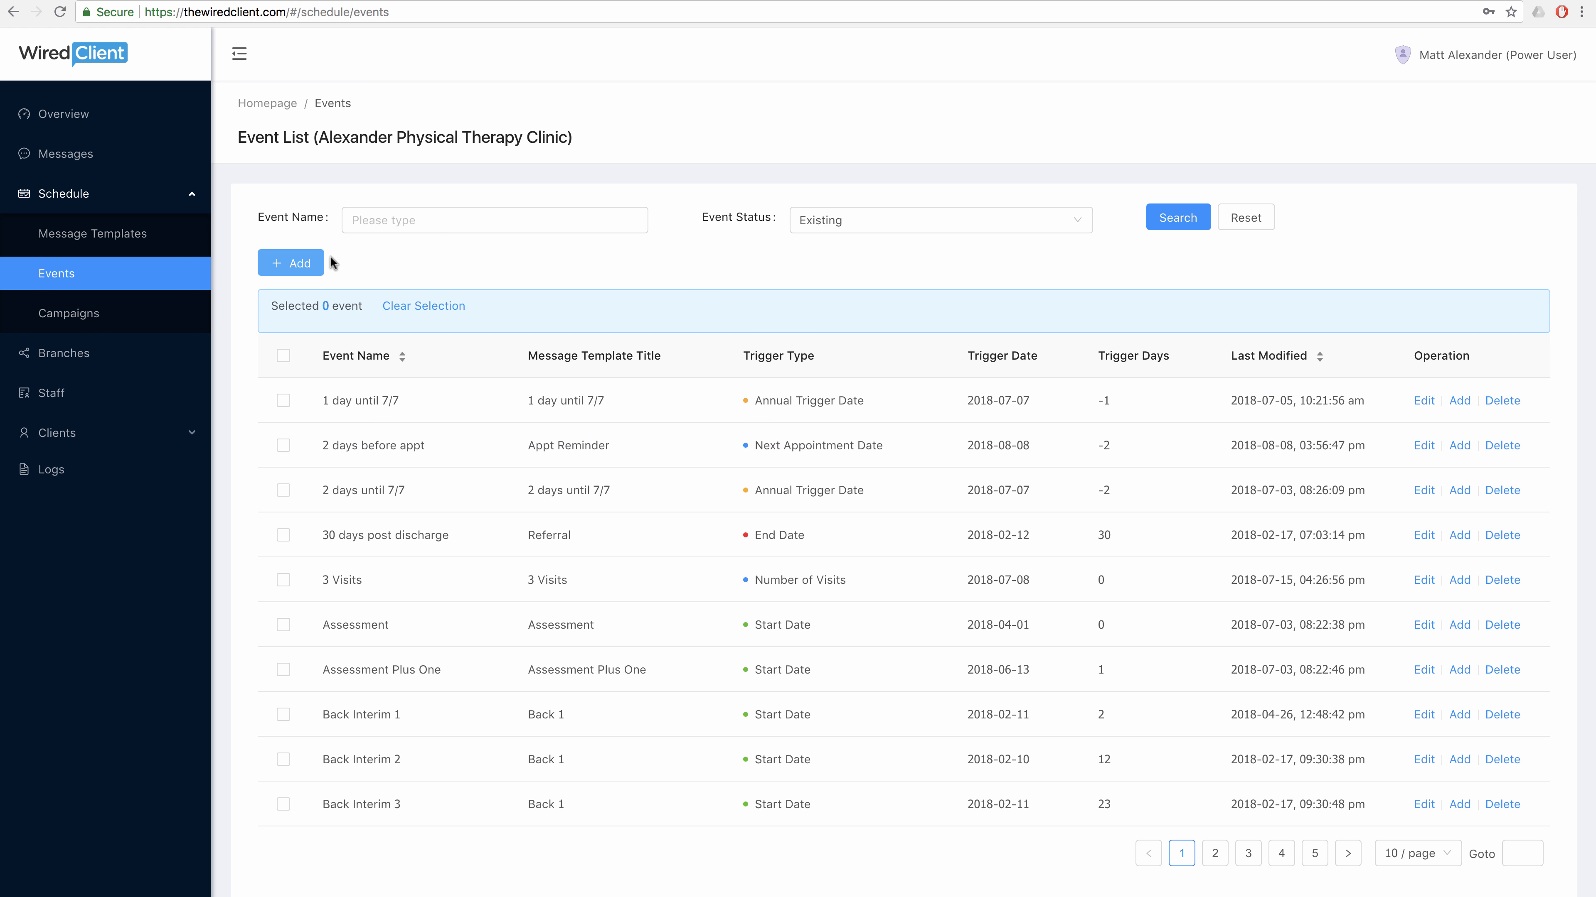
# Start a new event named 'Happy birthday' with the Birthday Greeting template.
pyautogui.click(321, 265)
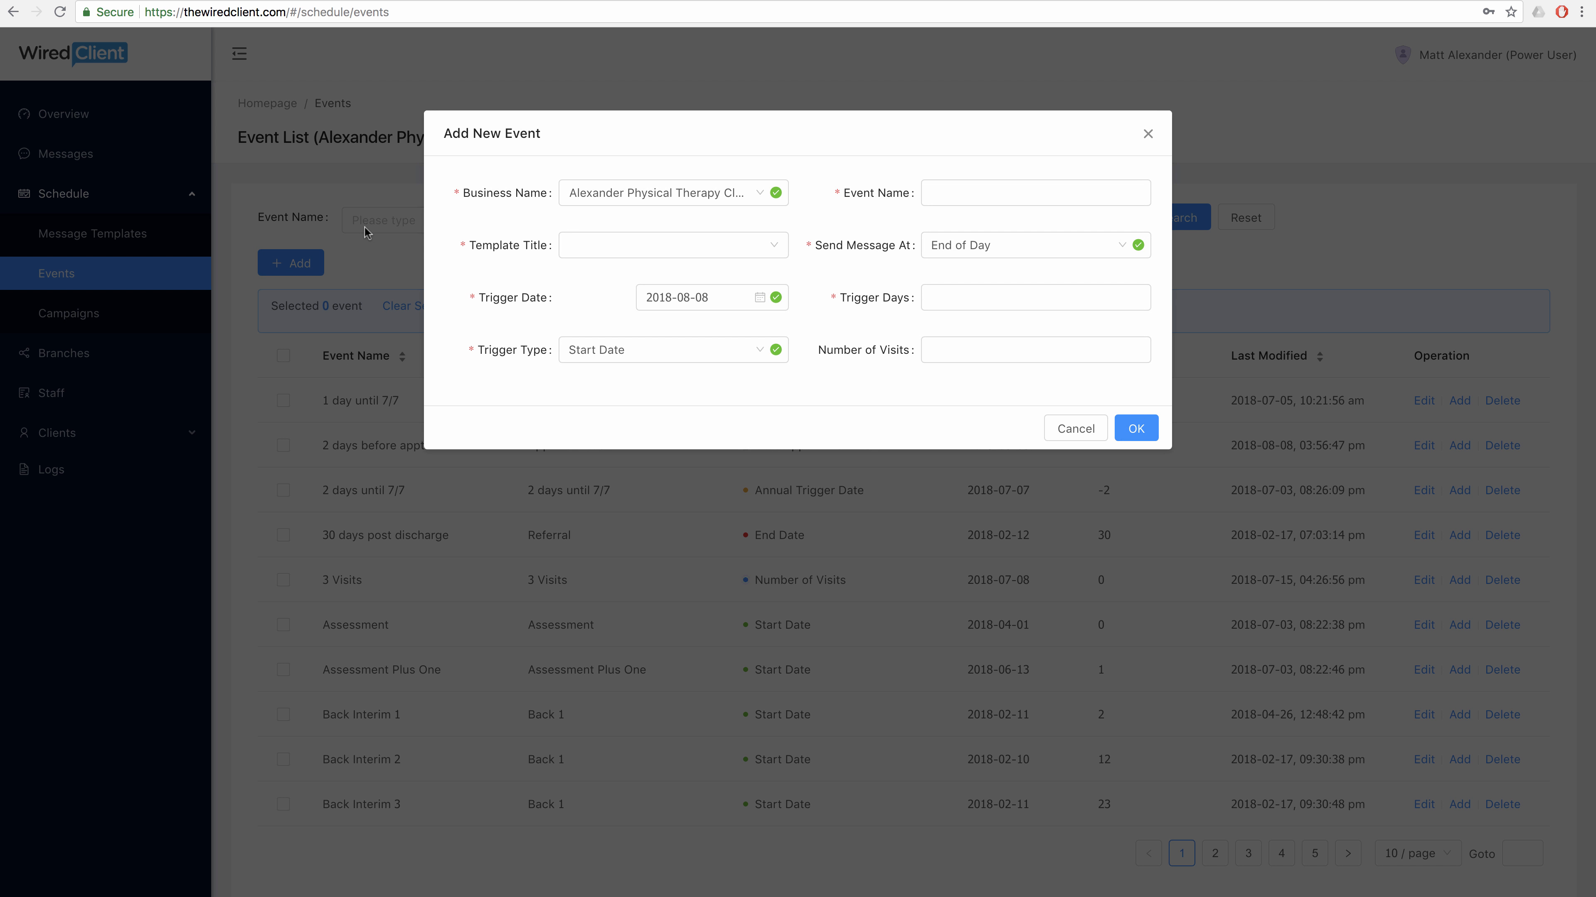
pyautogui.click(972, 195)
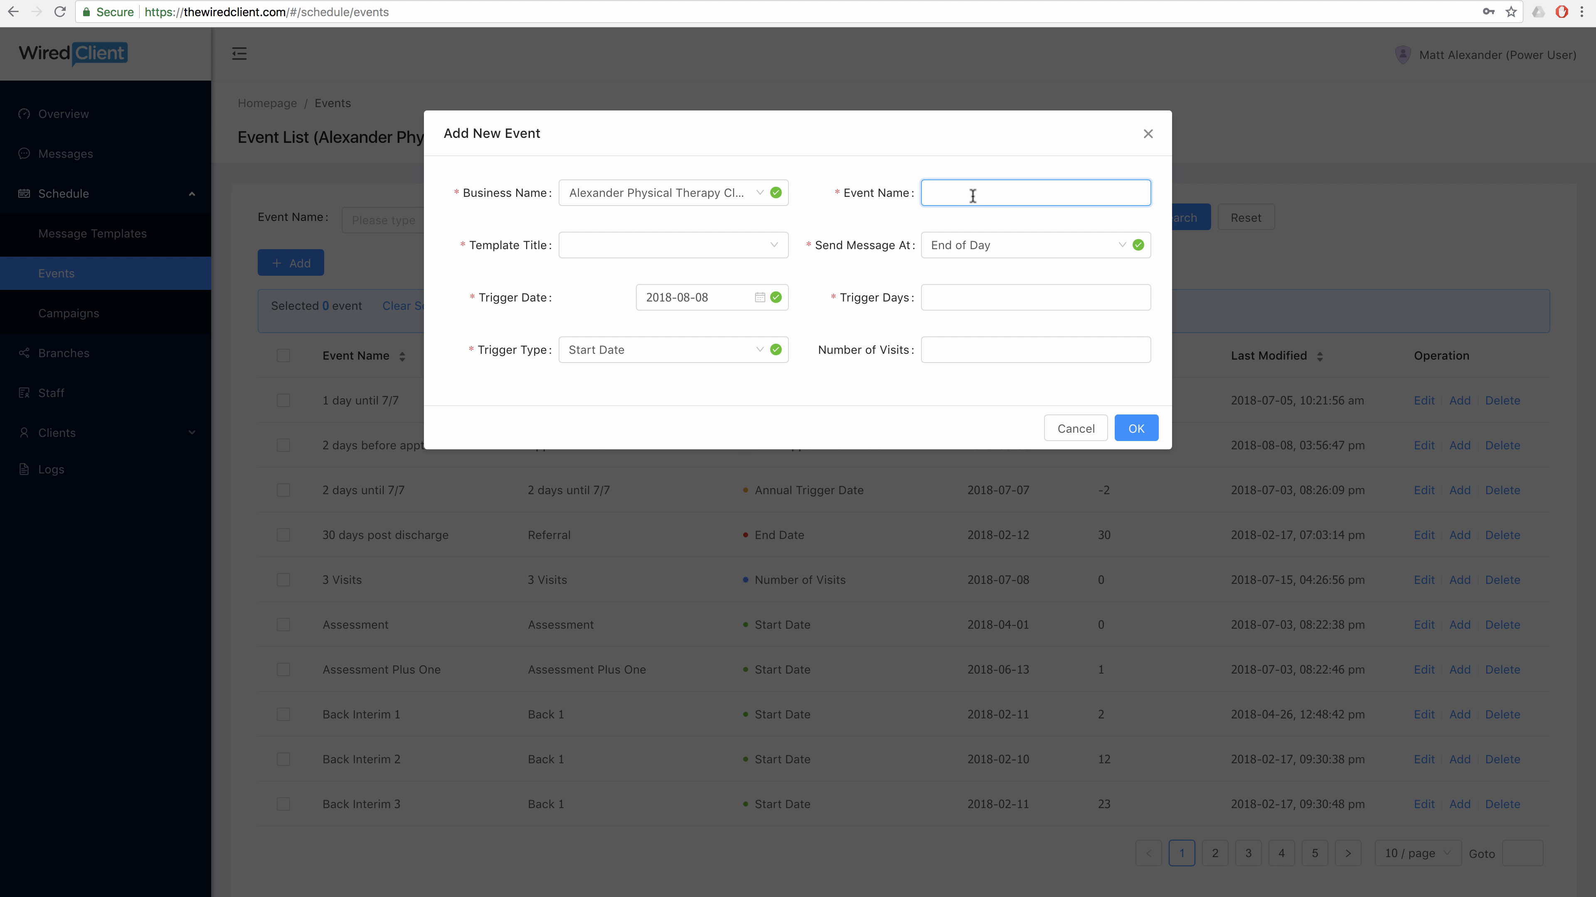
pyautogui.write('Happy birthday')
pyautogui.click(775, 248)
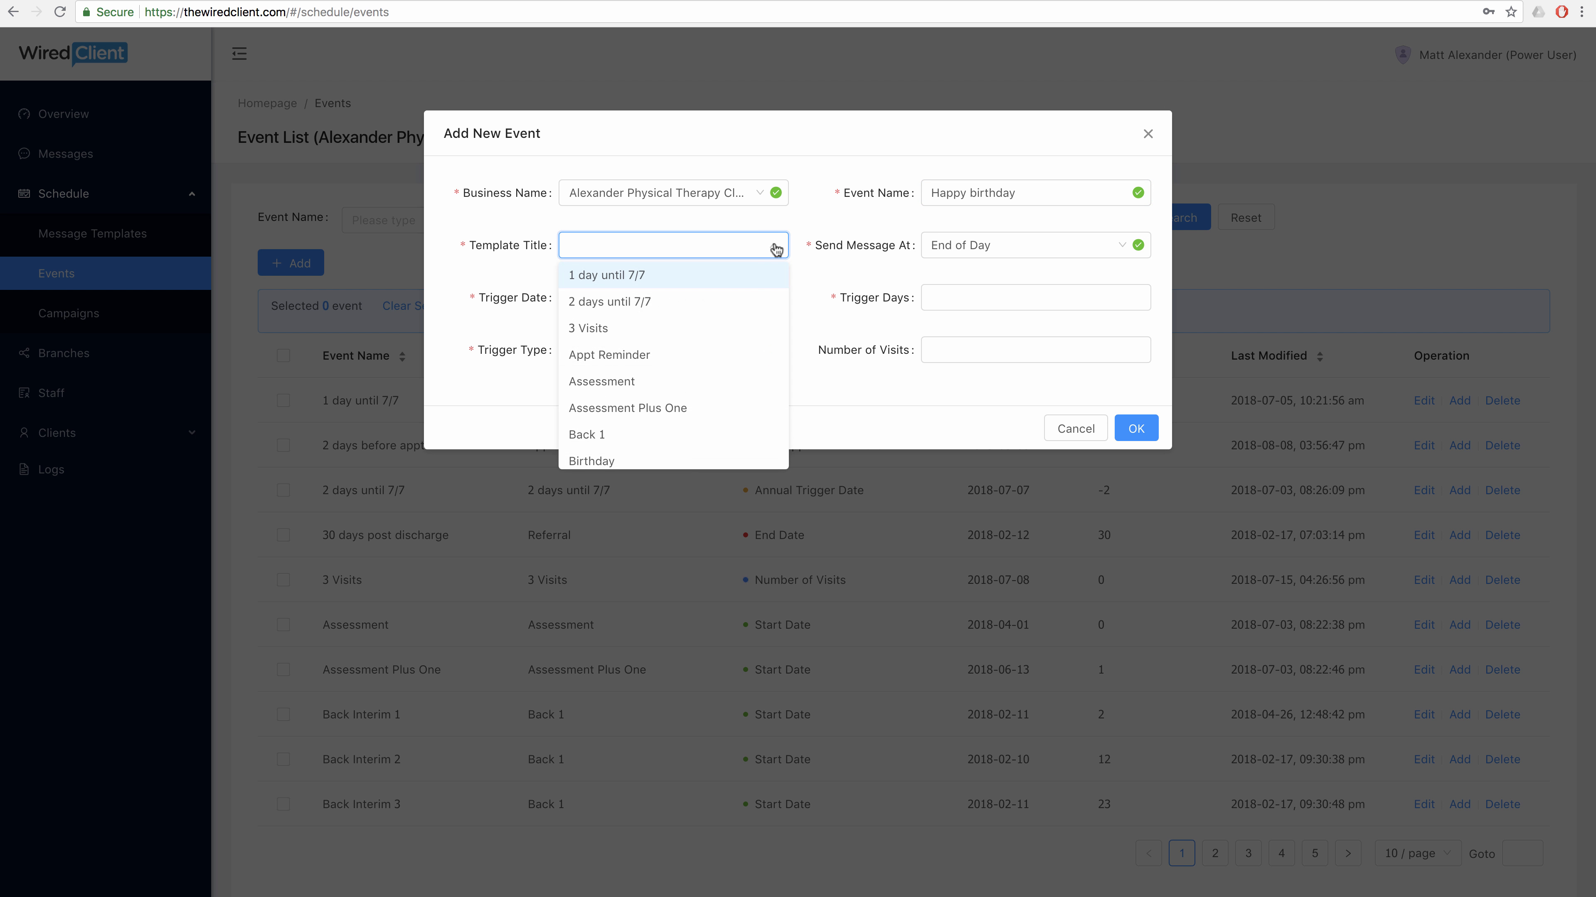
pyautogui.scroll(-3, 749, 314)
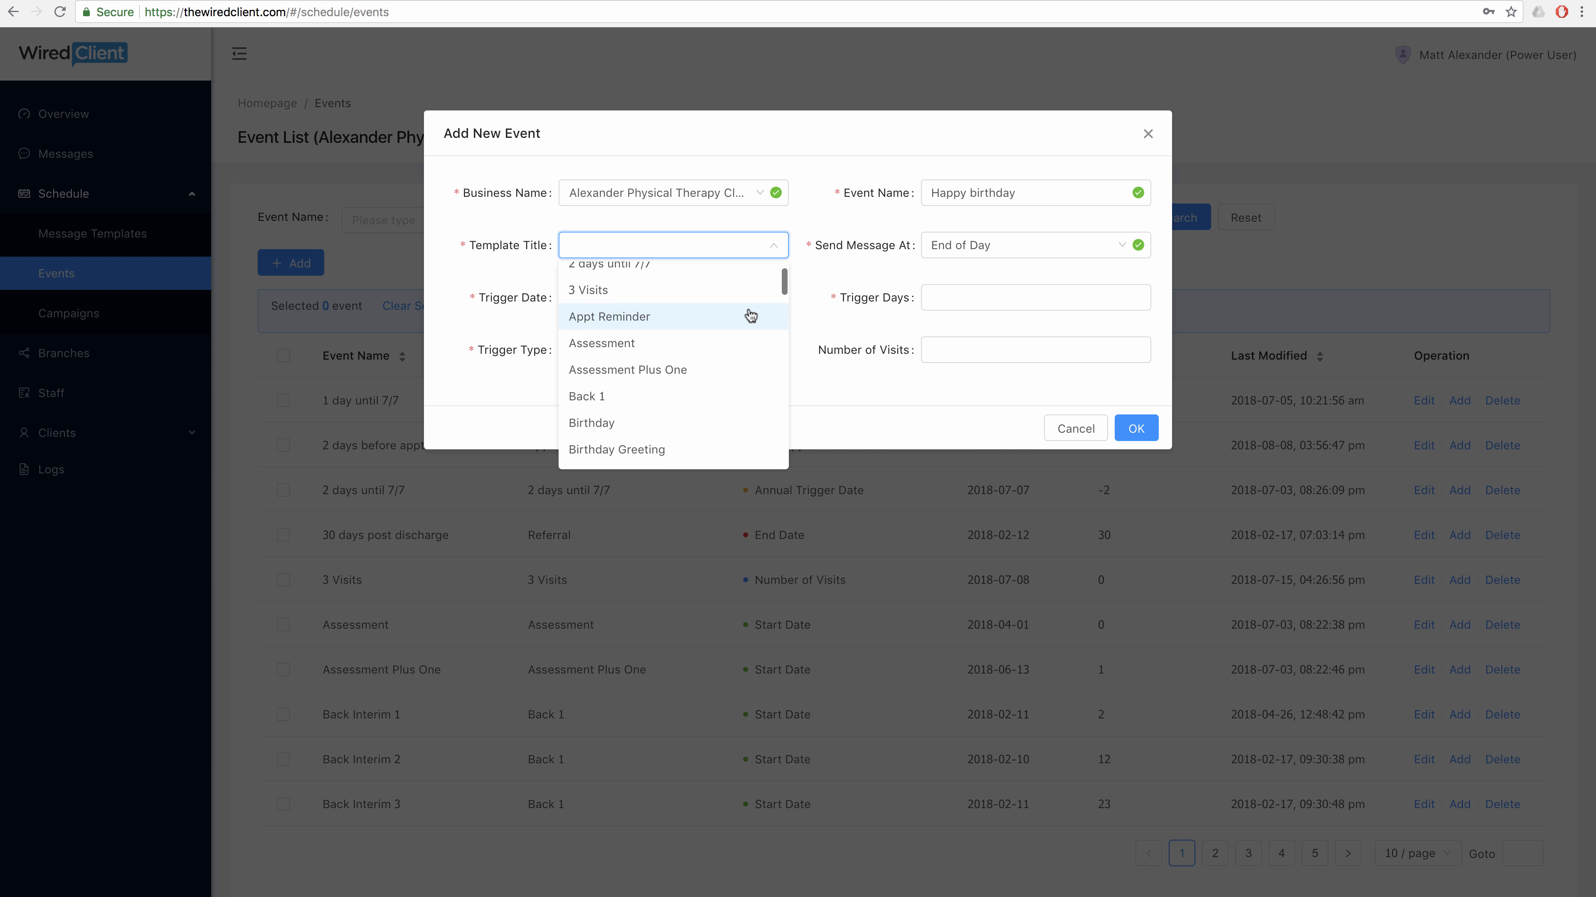
pyautogui.click(681, 396)
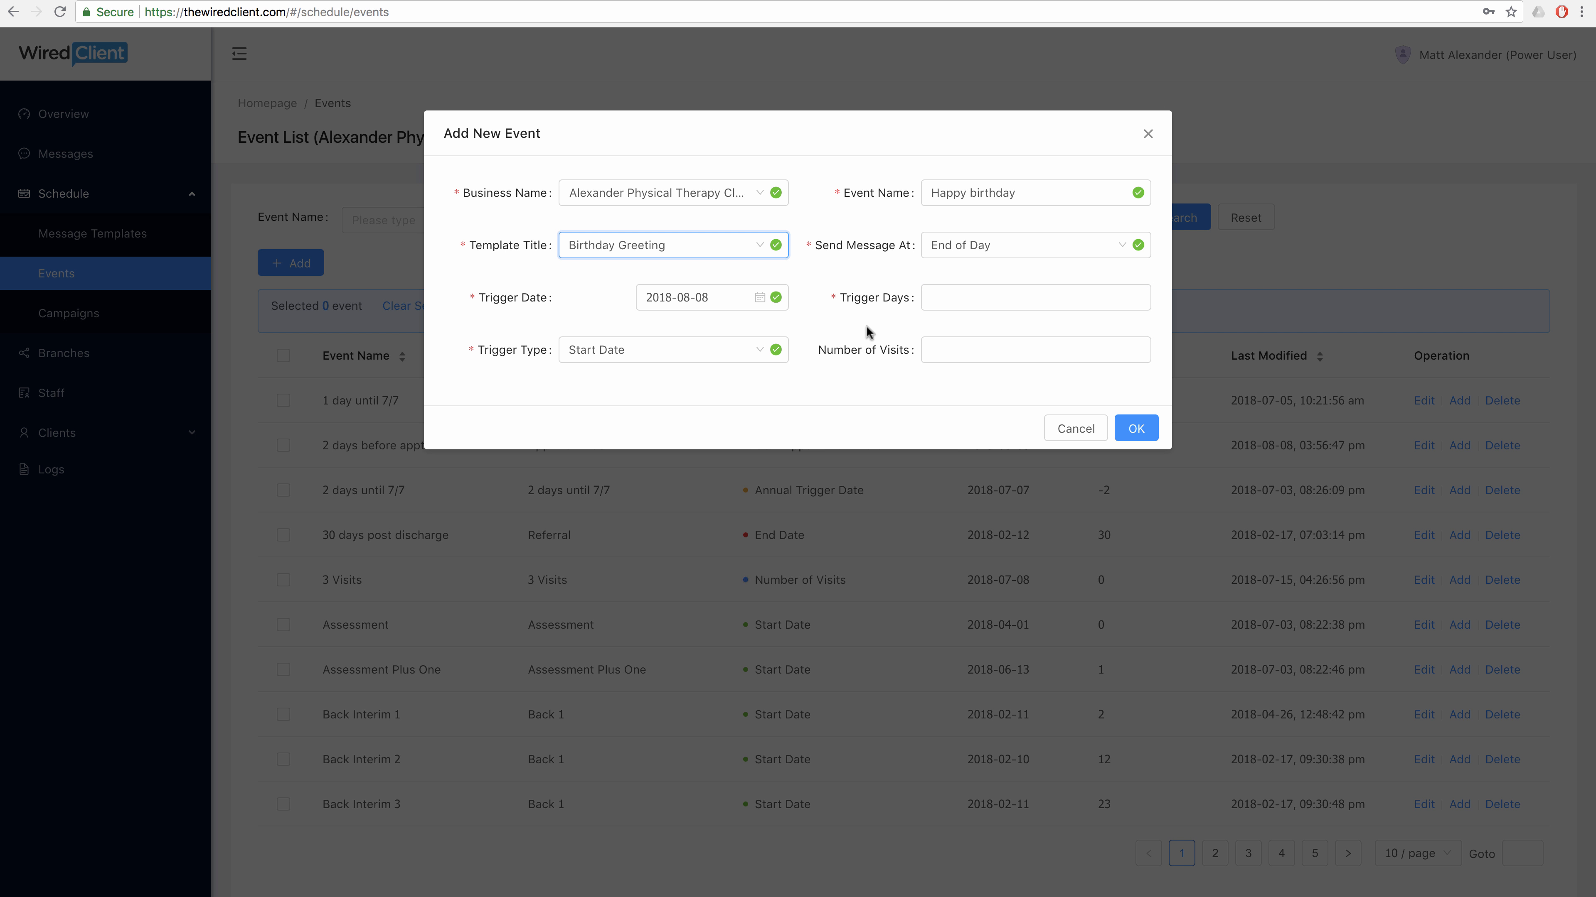
# Trigger it on Birth Date with 0 trigger days and save the Happy birthday event.
pyautogui.click(760, 355)
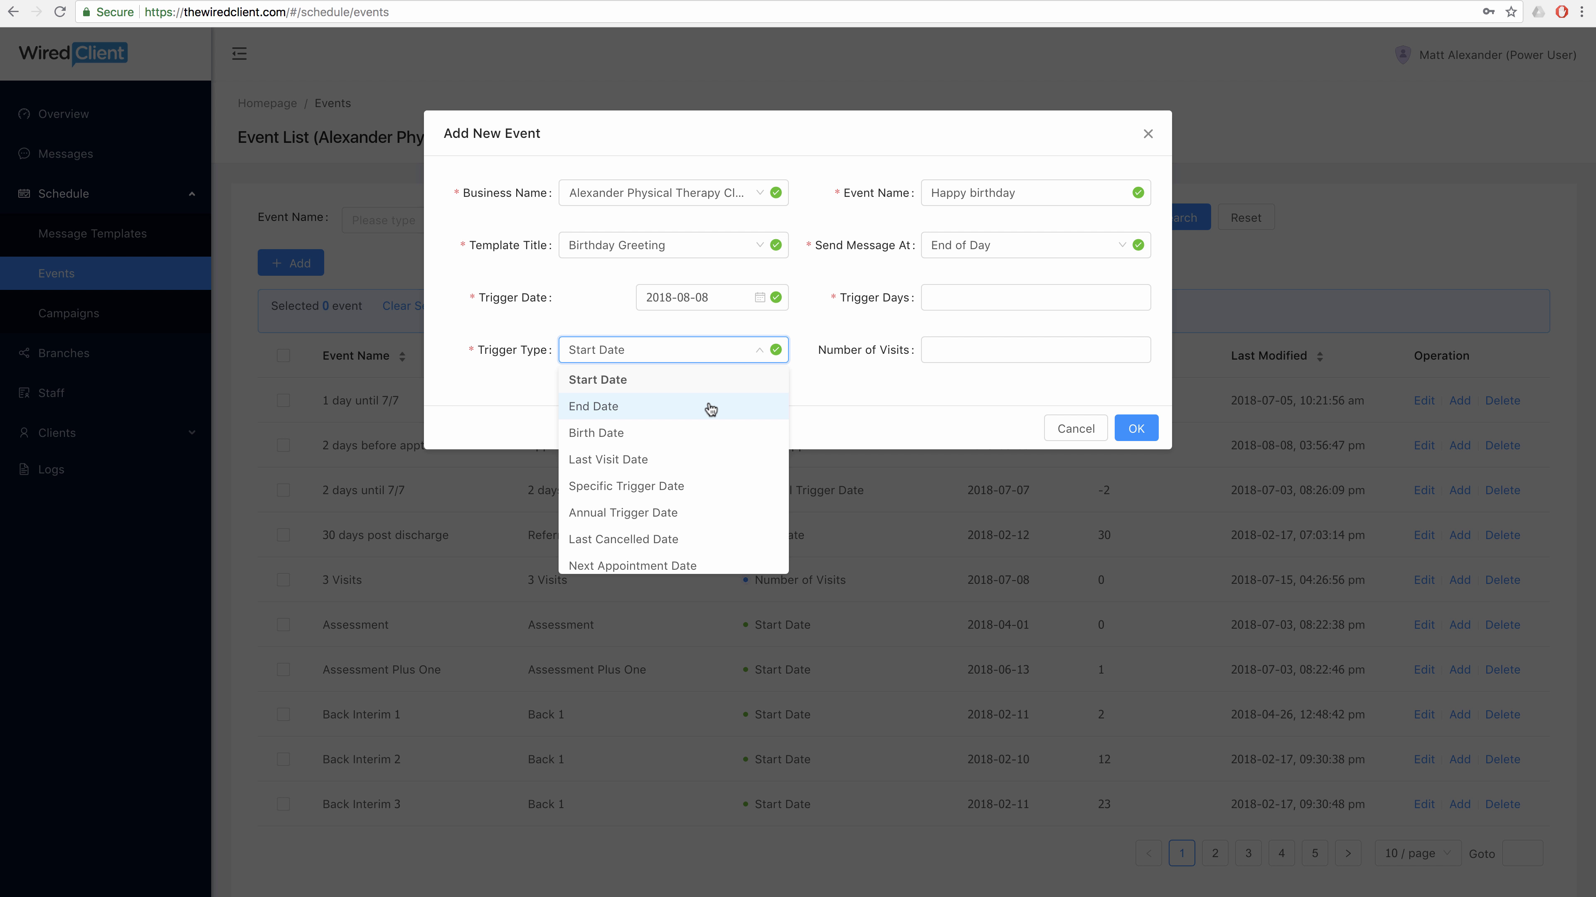
pyautogui.scroll(-1, 710, 410)
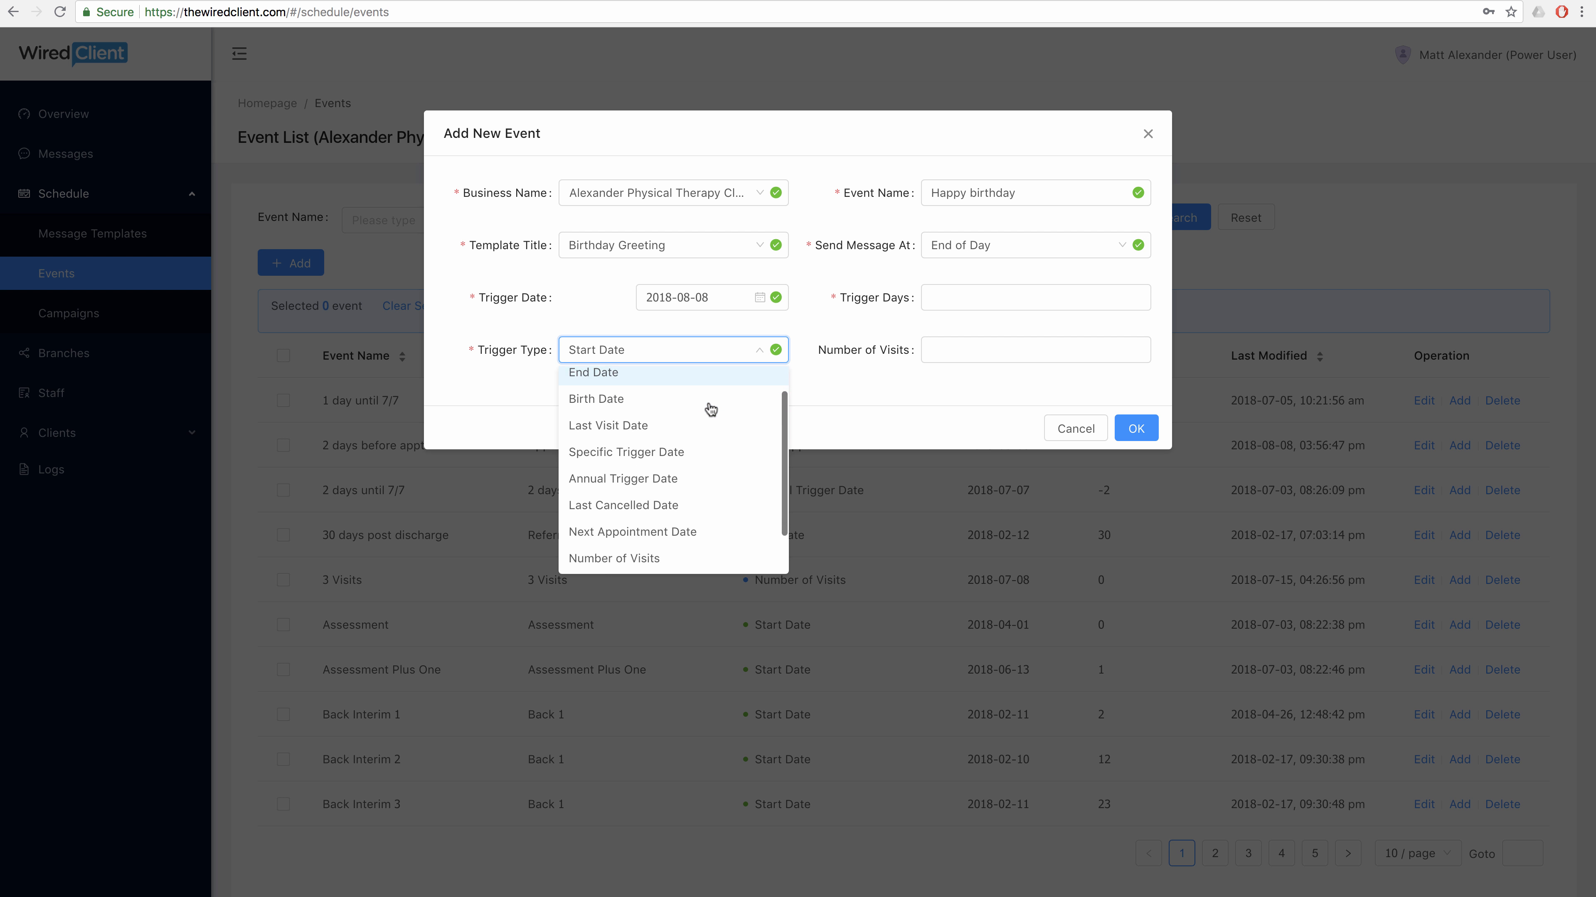
pyautogui.click(667, 396)
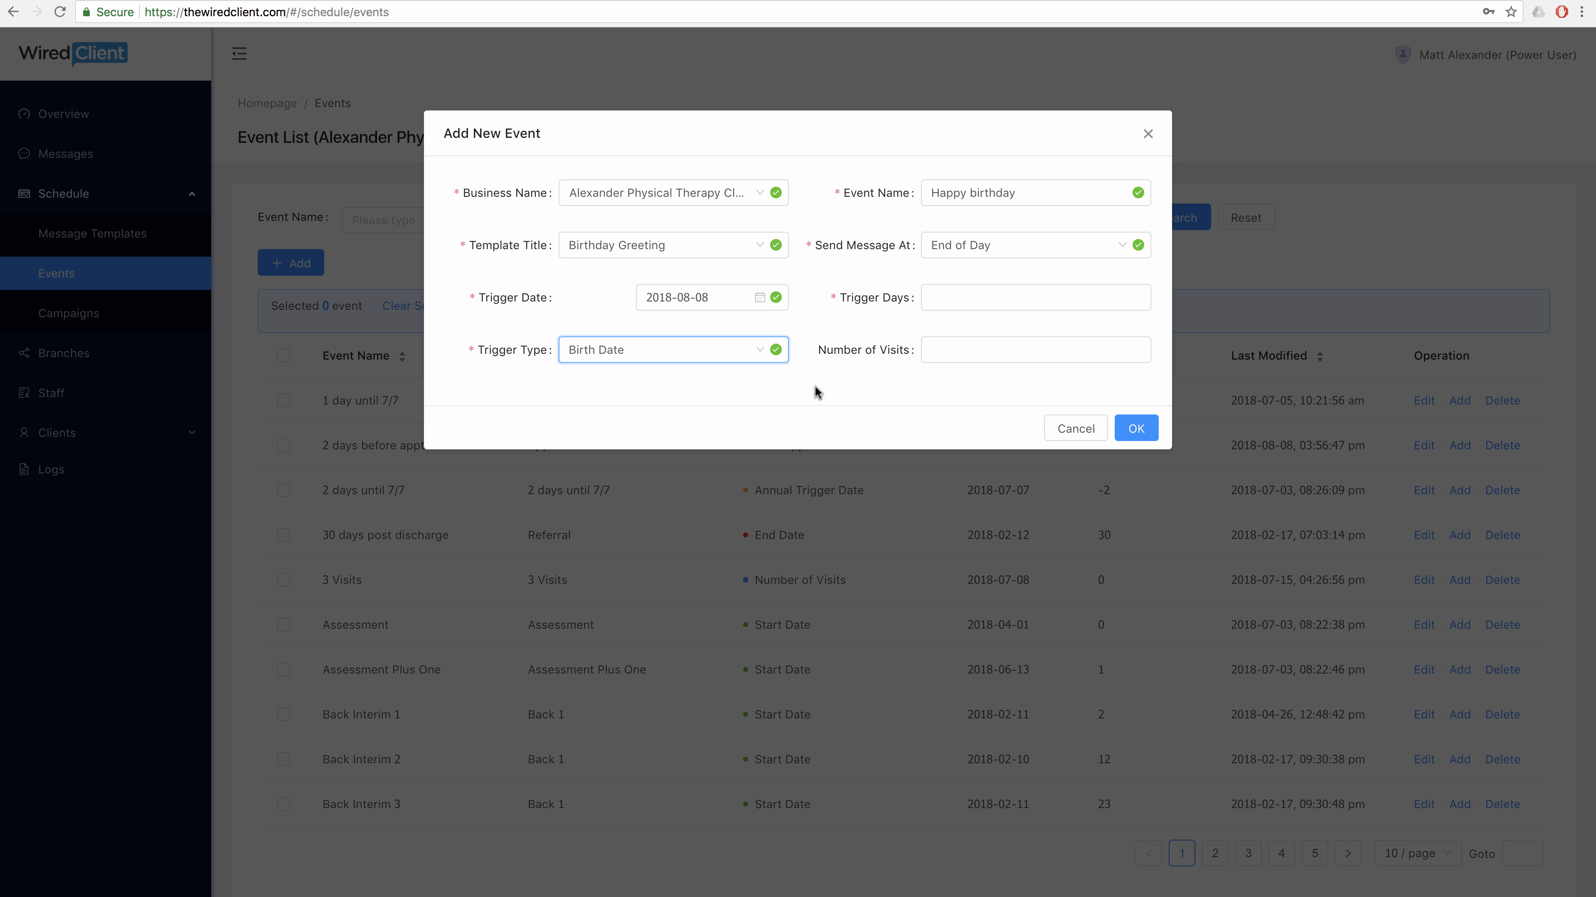
pyautogui.click(1134, 430)
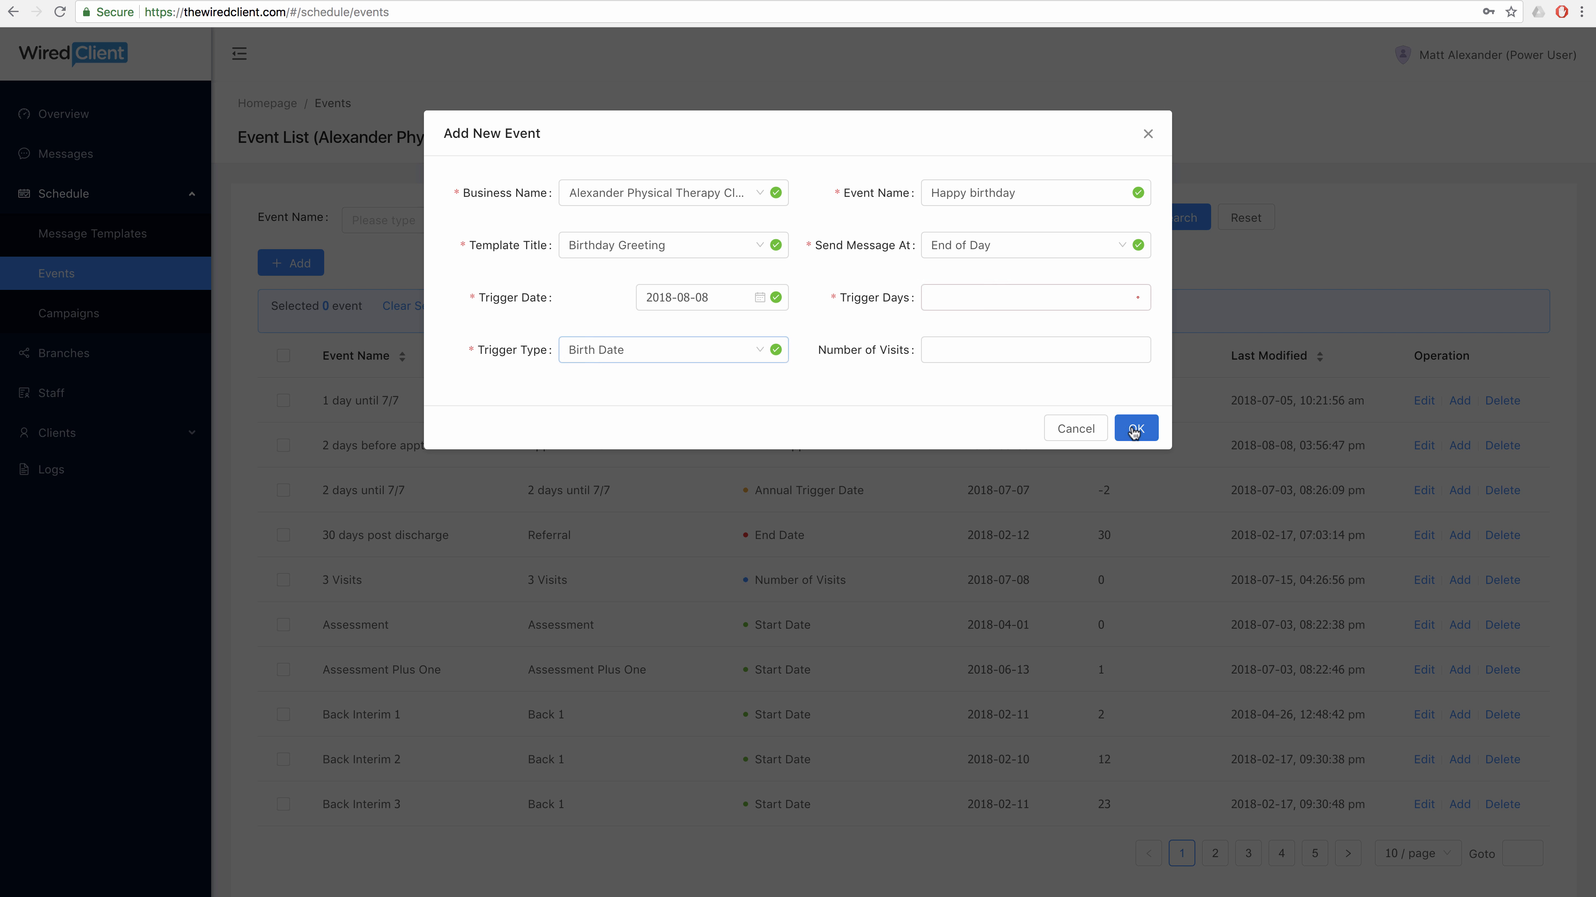
pyautogui.click(1096, 297)
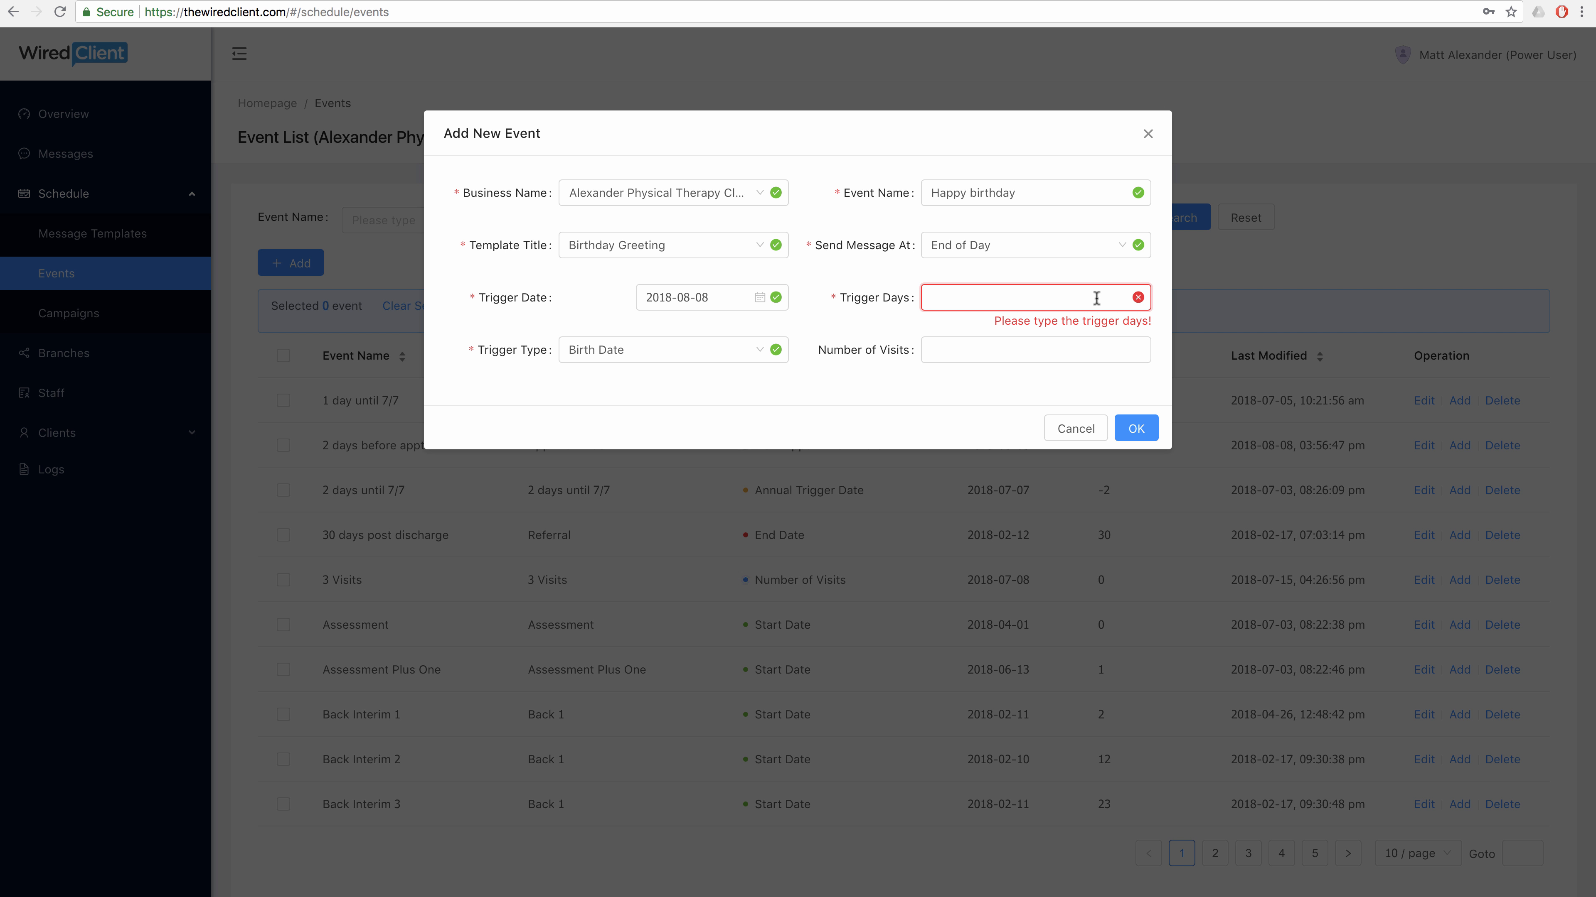
pyautogui.write('0')
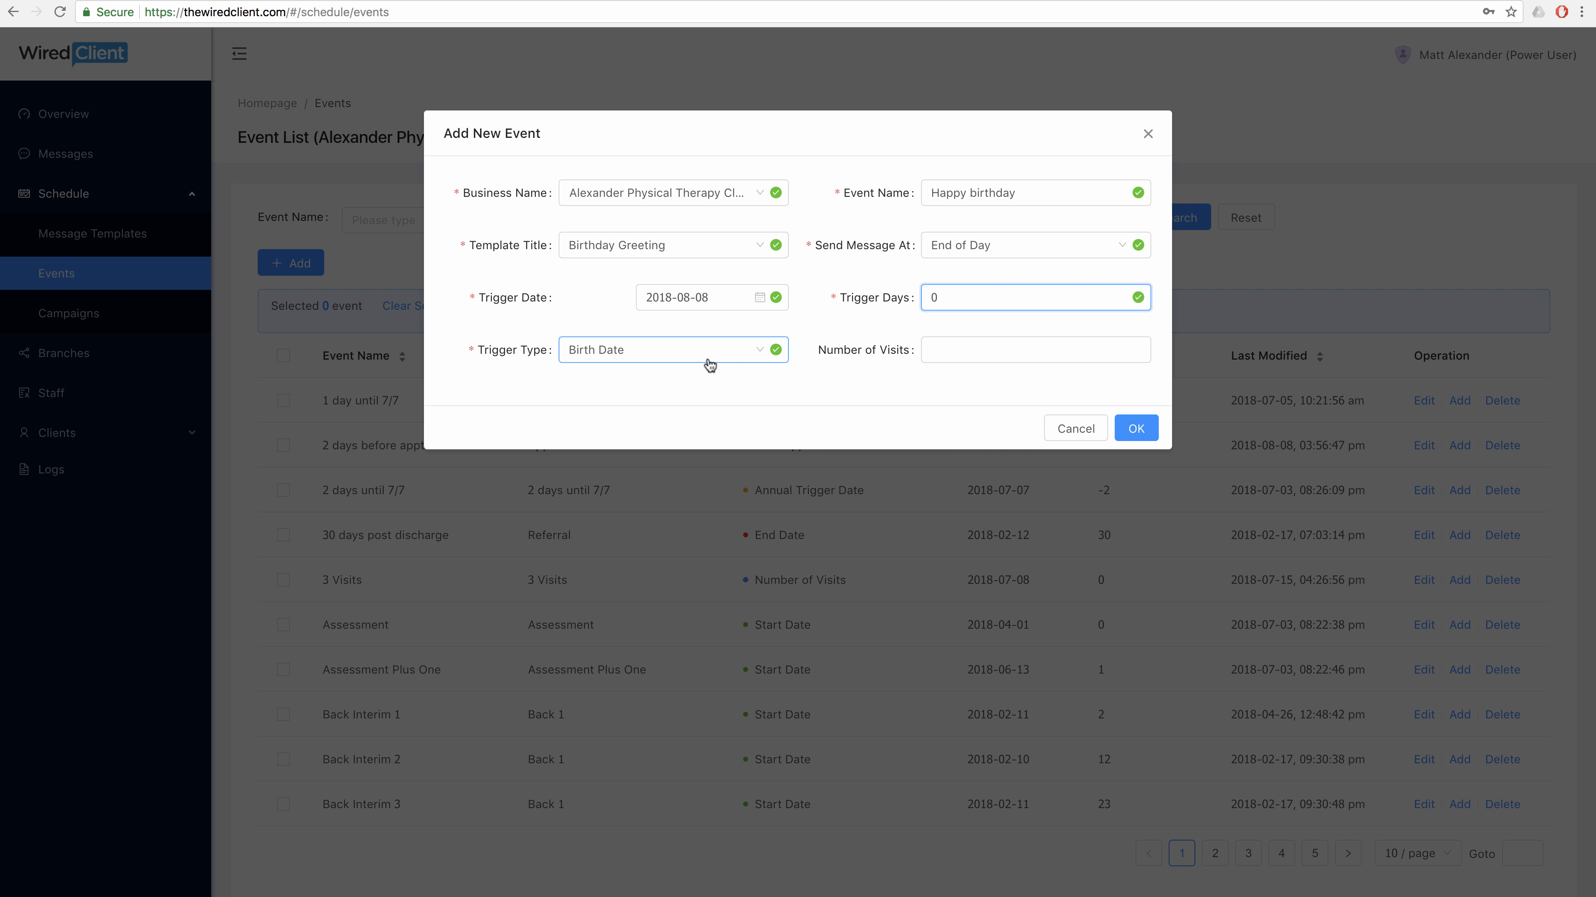
pyautogui.click(1136, 430)
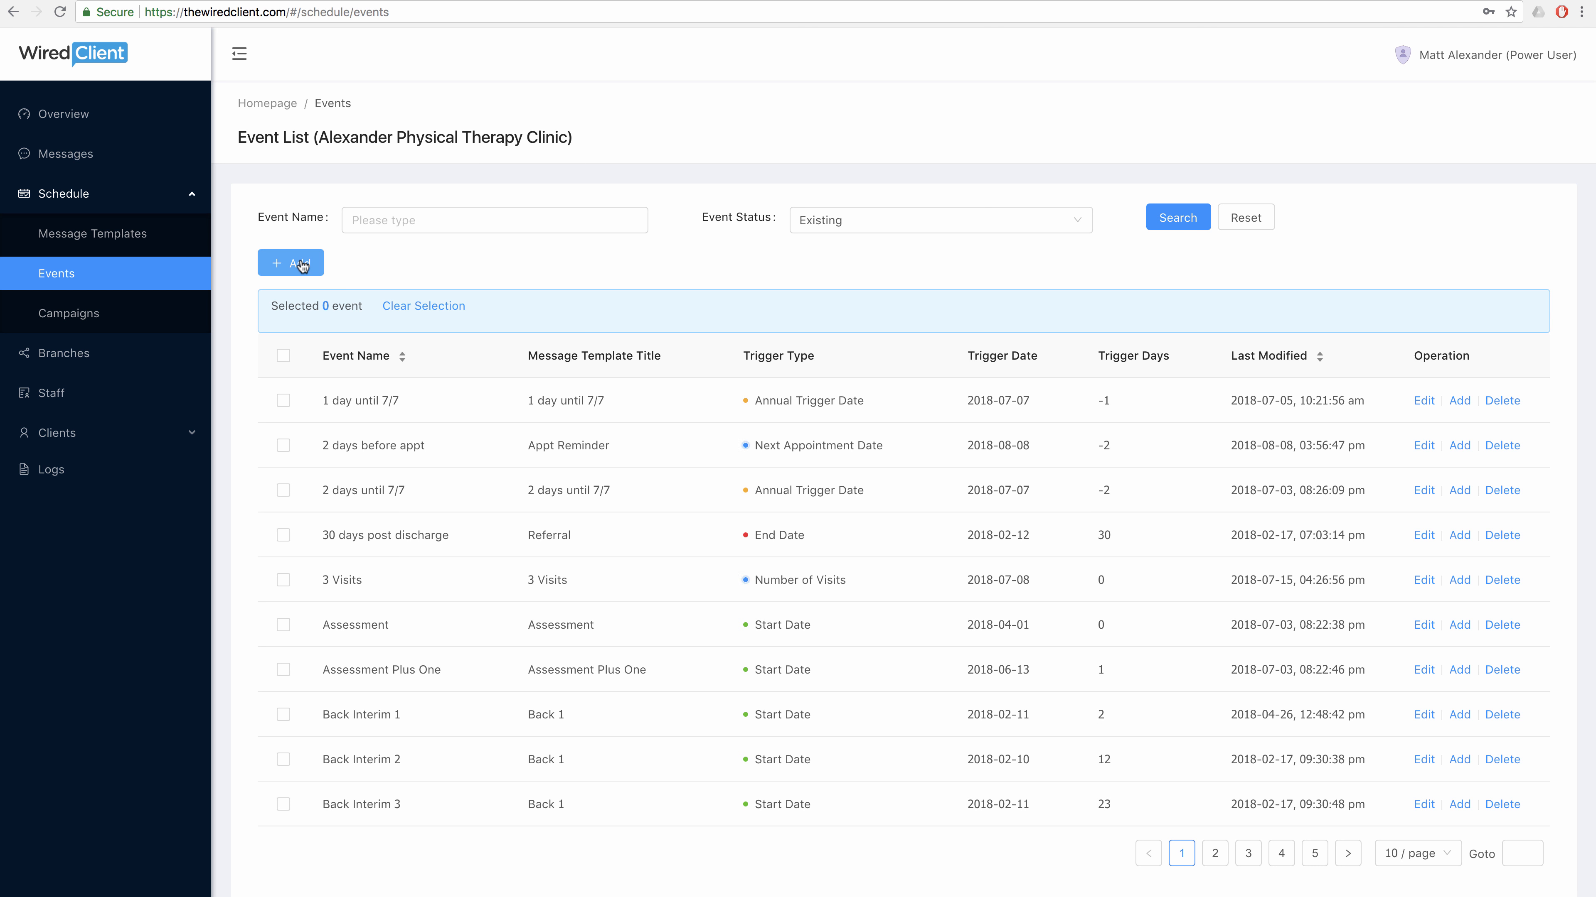
pyautogui.click(302, 266)
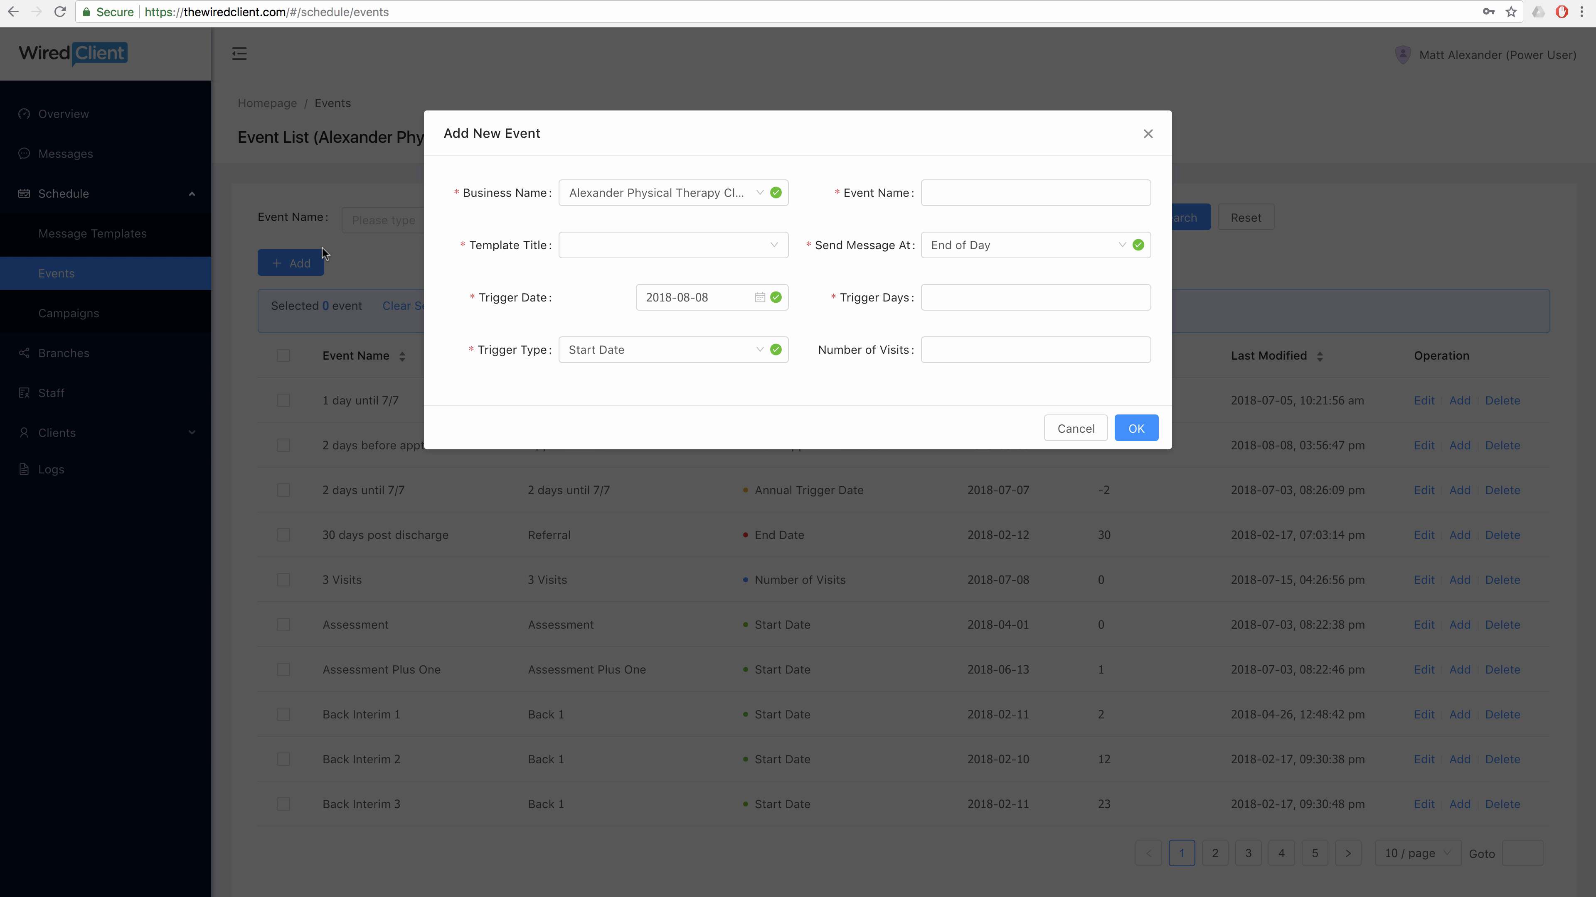
# Name the new event 'First visit' and select the Fifth visit template.
pyautogui.click(937, 190)
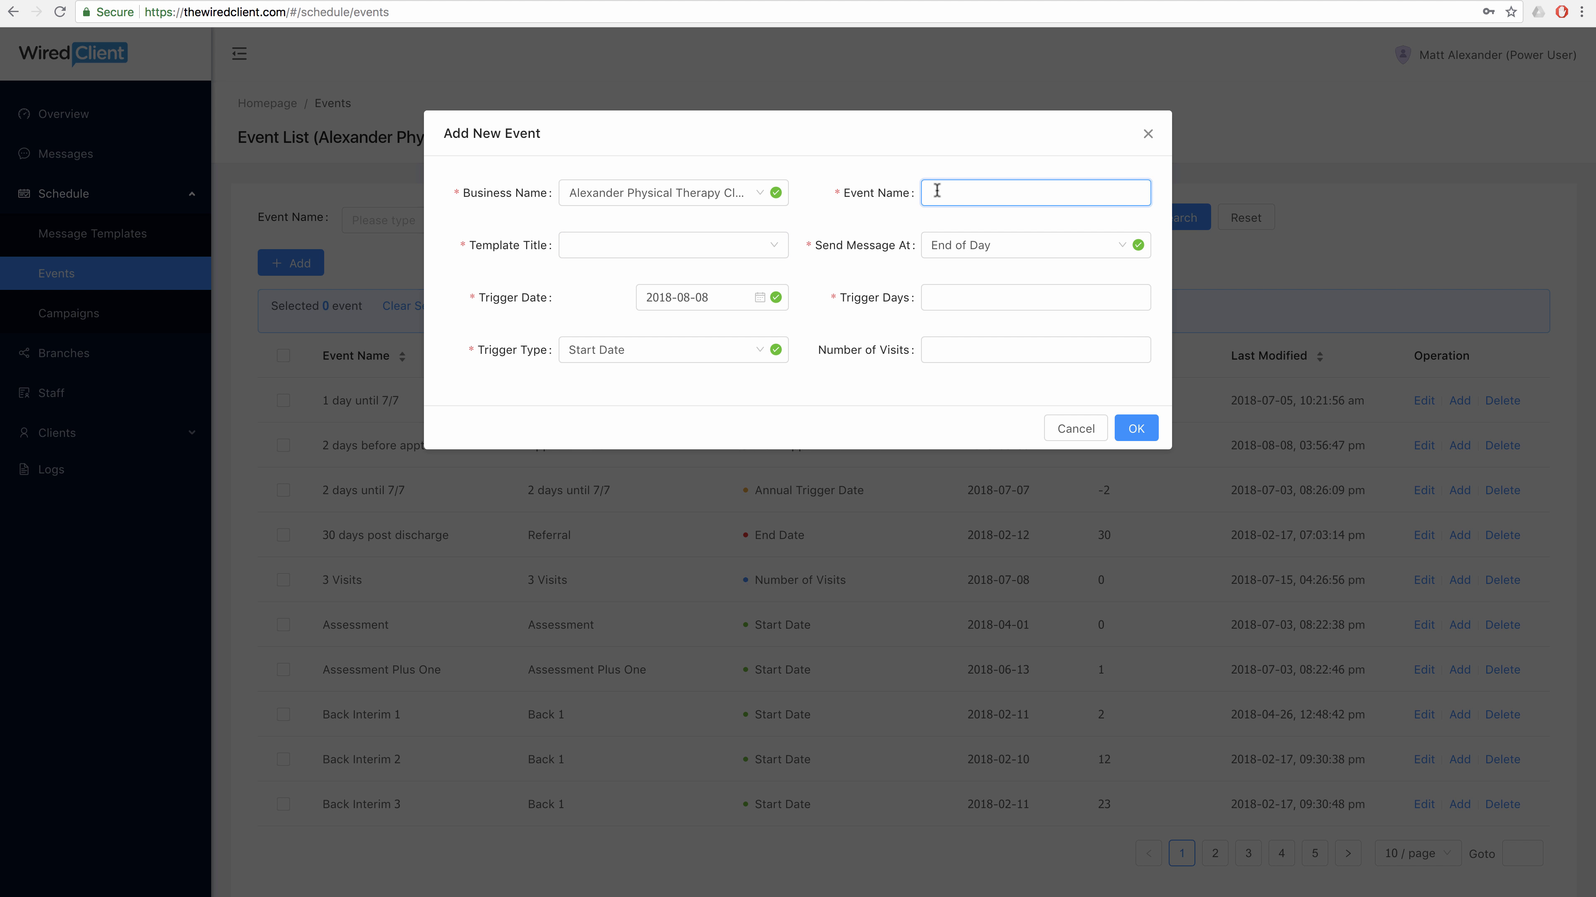
pyautogui.write('First visit')
pyautogui.click(749, 244)
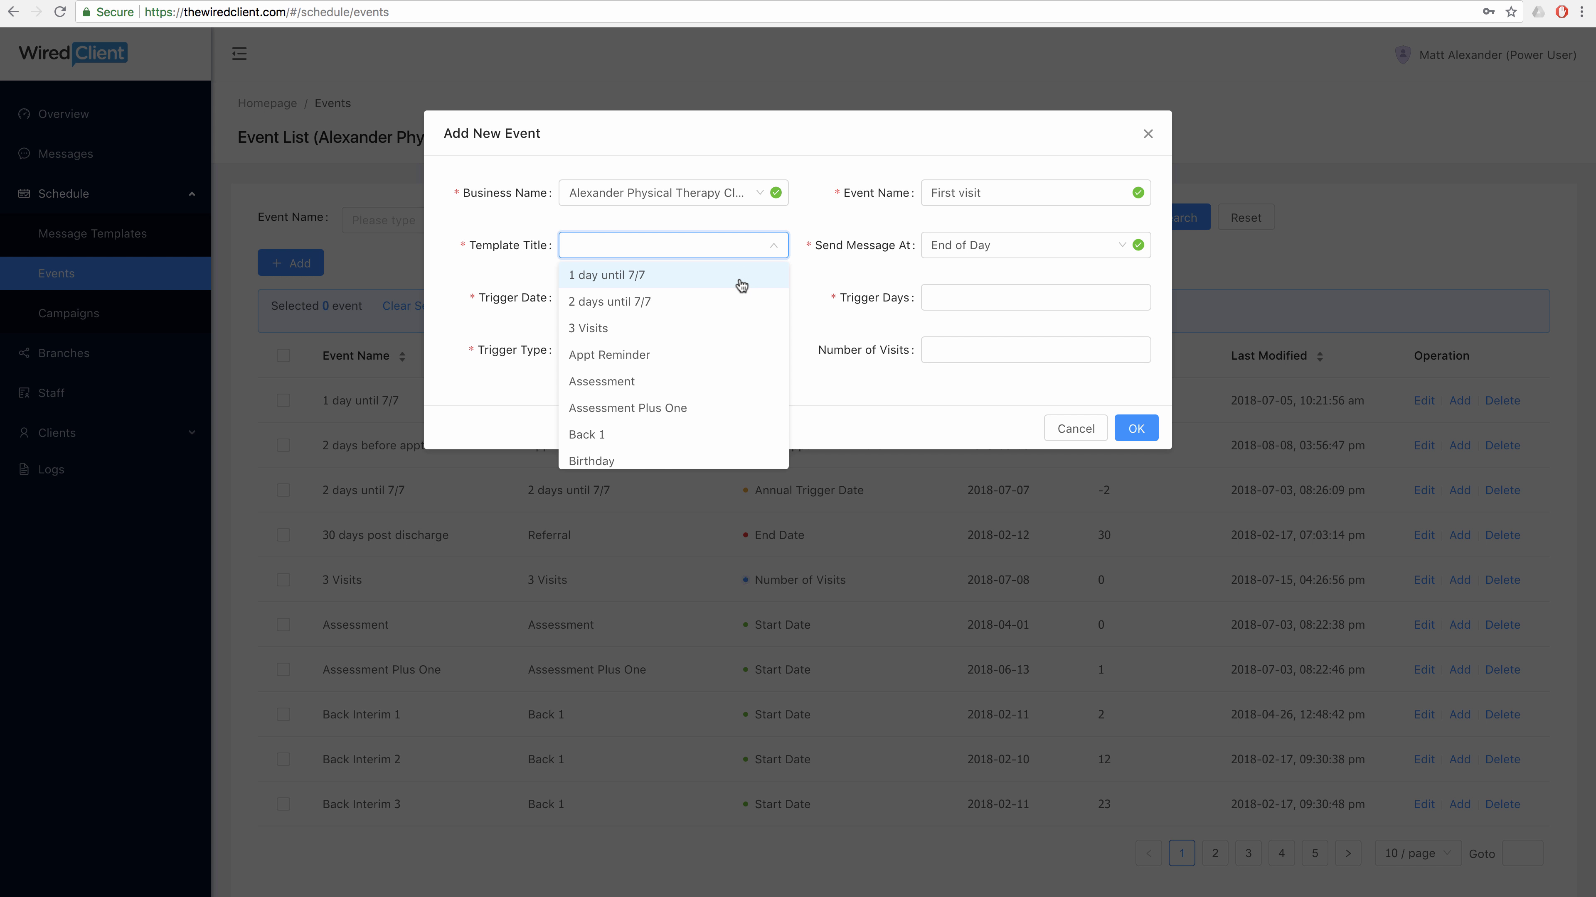
pyautogui.scroll(-1, 741, 285)
pyautogui.scroll(-6, 741, 284)
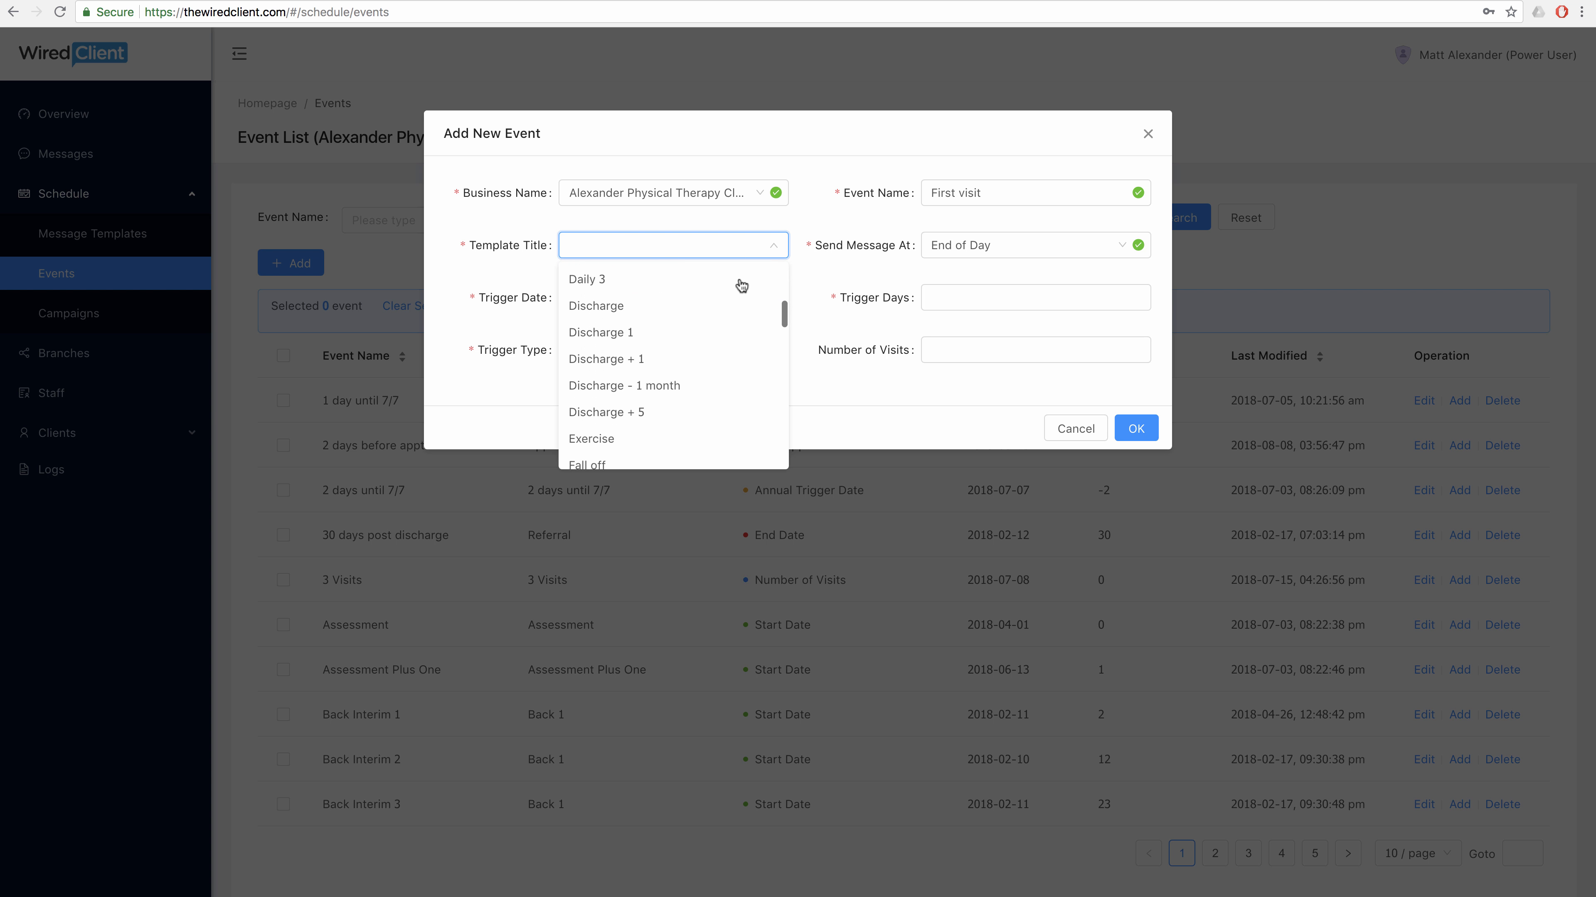
pyautogui.scroll(-1, 741, 285)
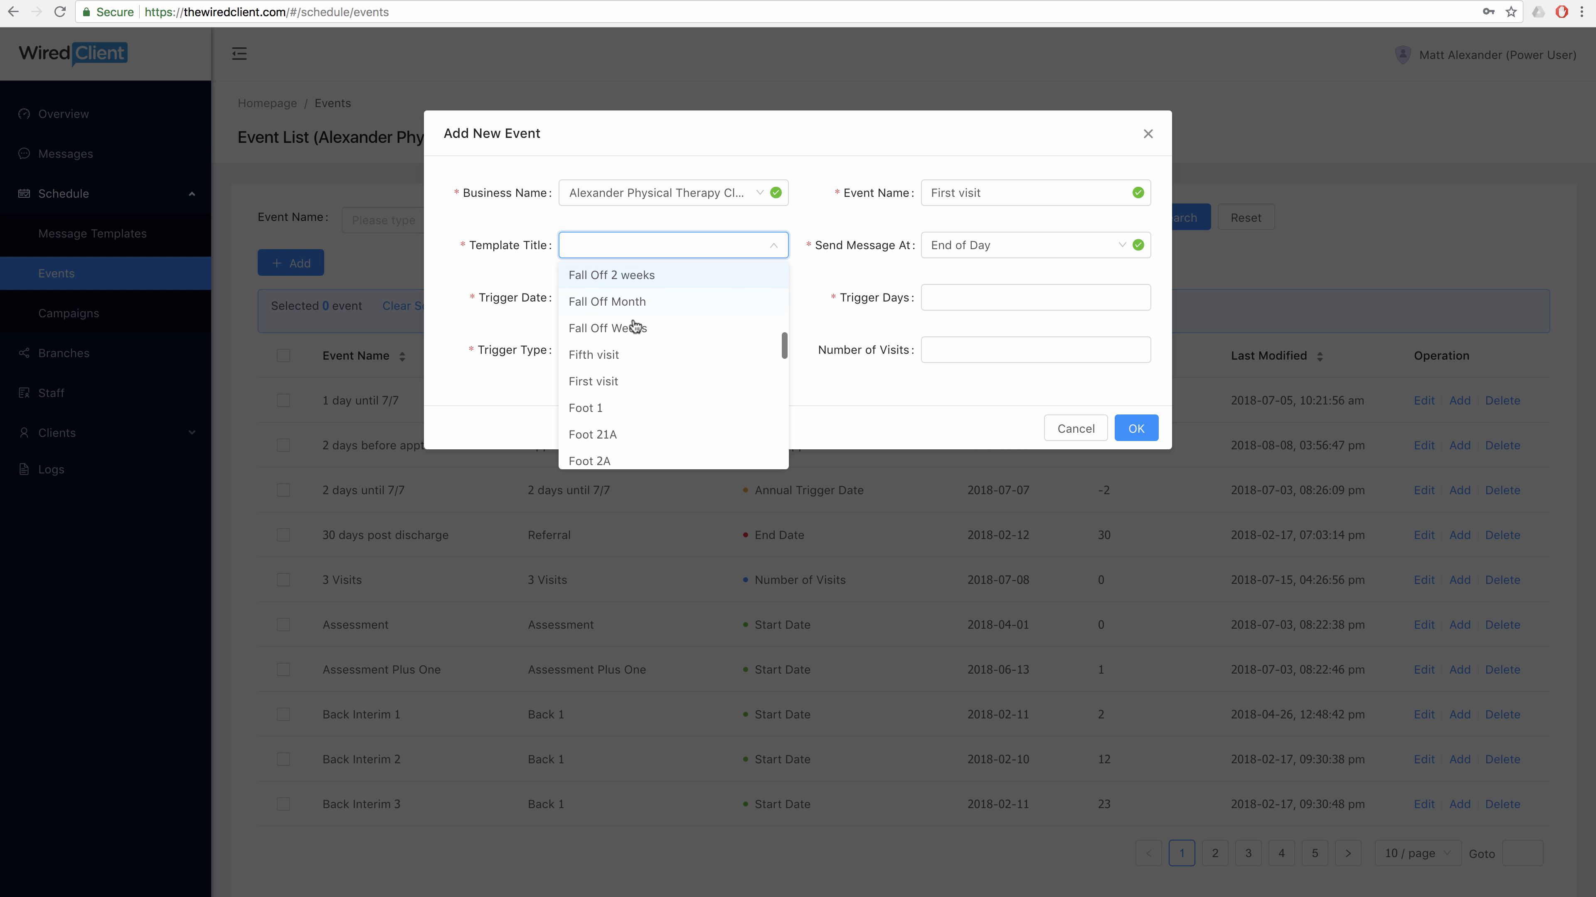
pyautogui.click(620, 356)
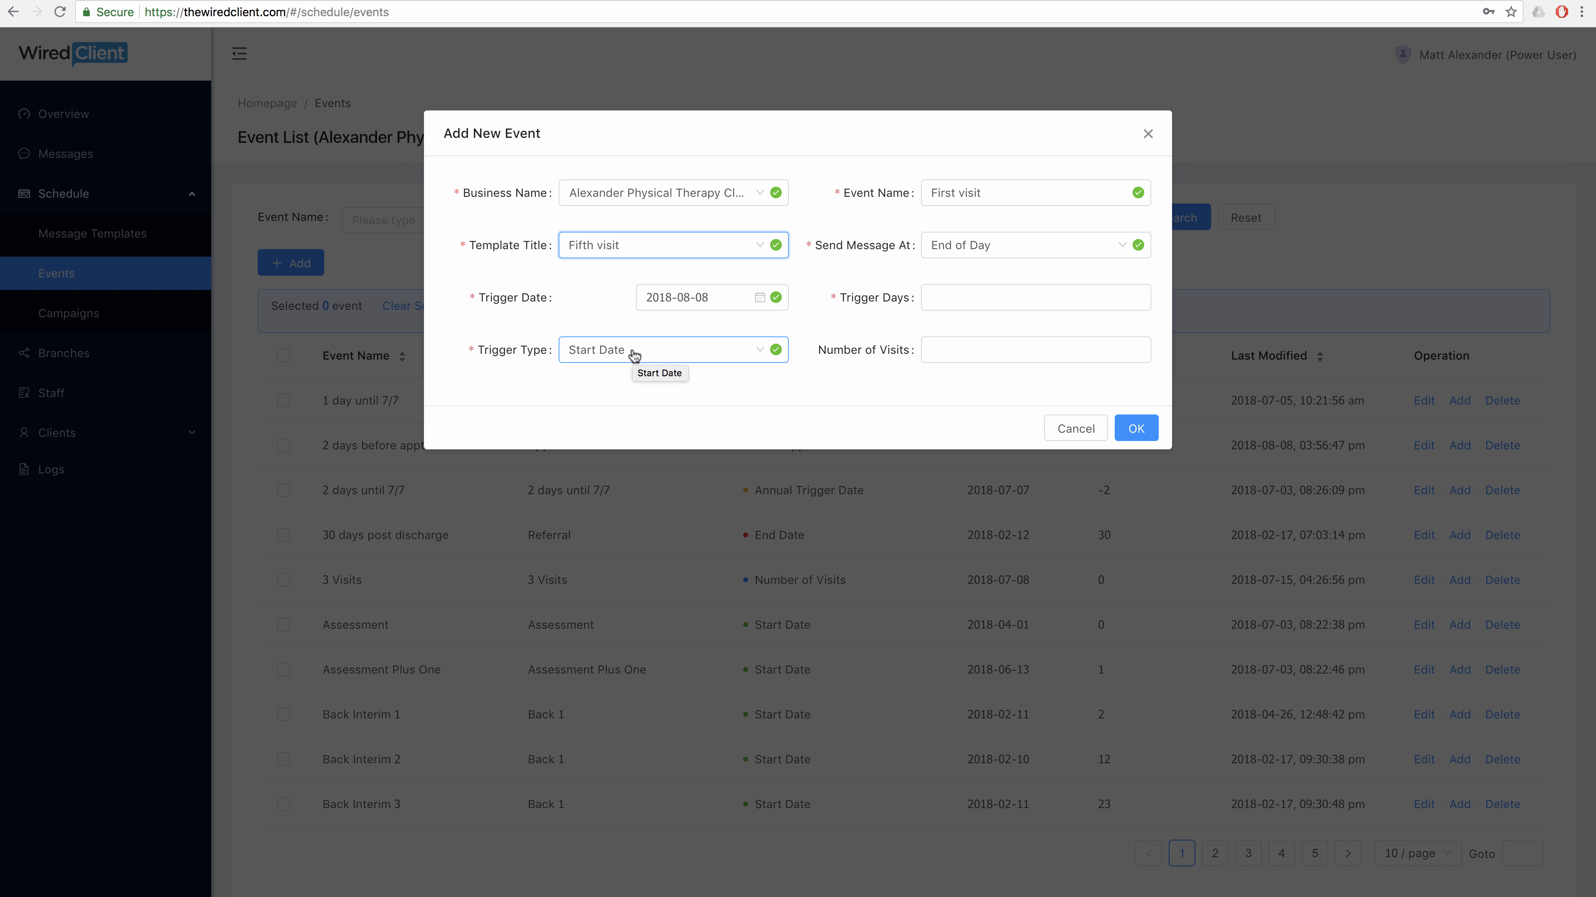
# Set 0 trigger days and keep Start Date as the trigger type.
pyautogui.click(934, 300)
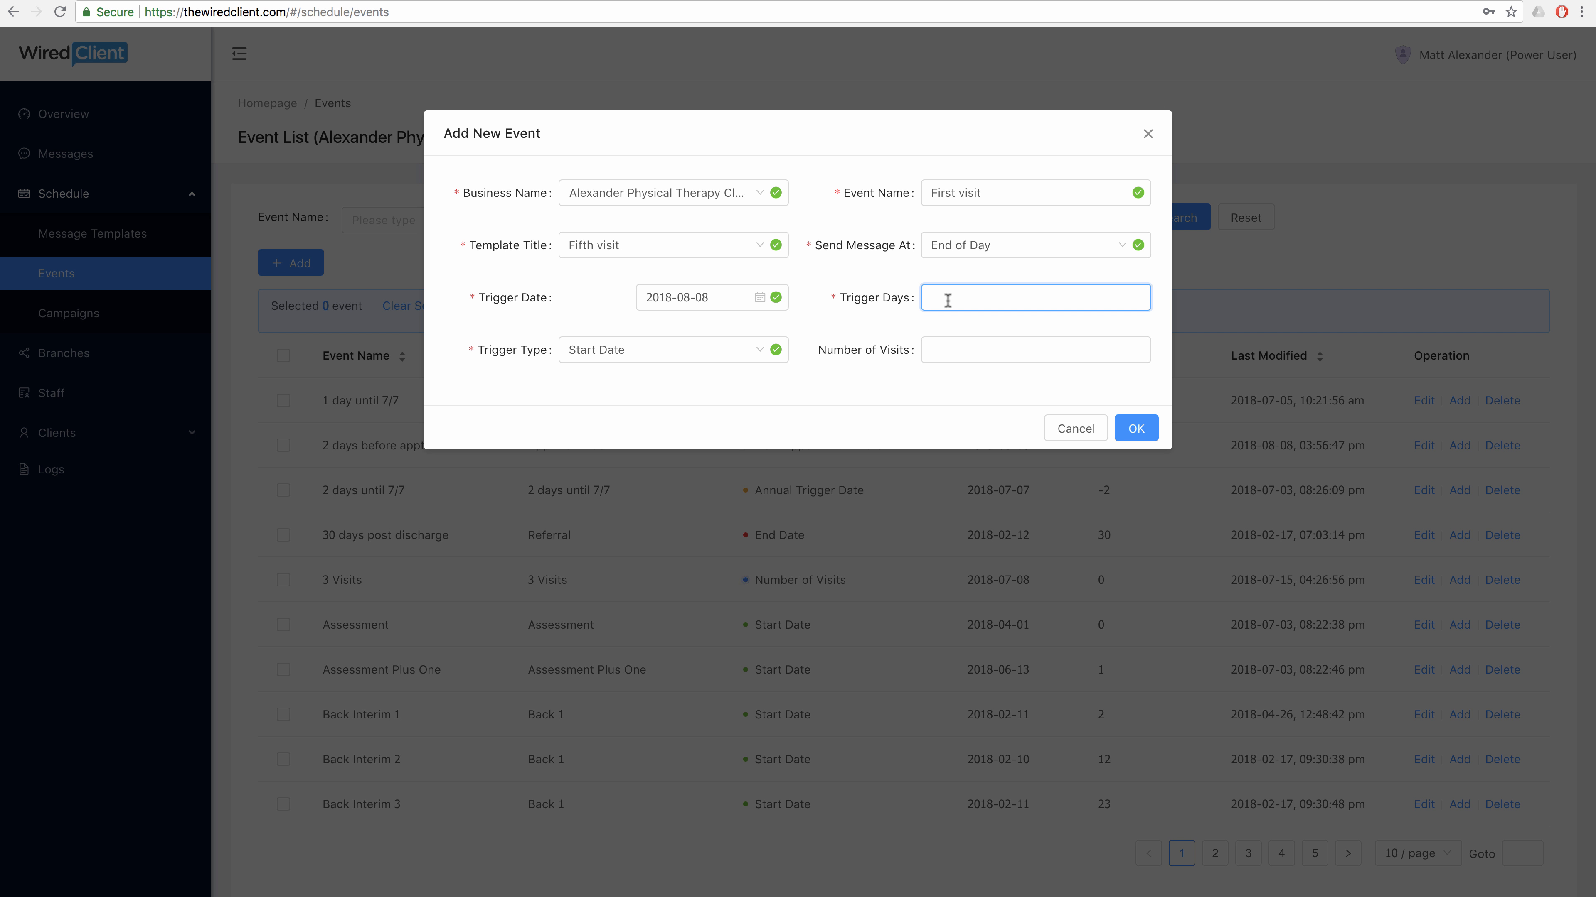
pyautogui.write('0')
pyautogui.click(760, 350)
pyautogui.scroll(-3, 757, 407)
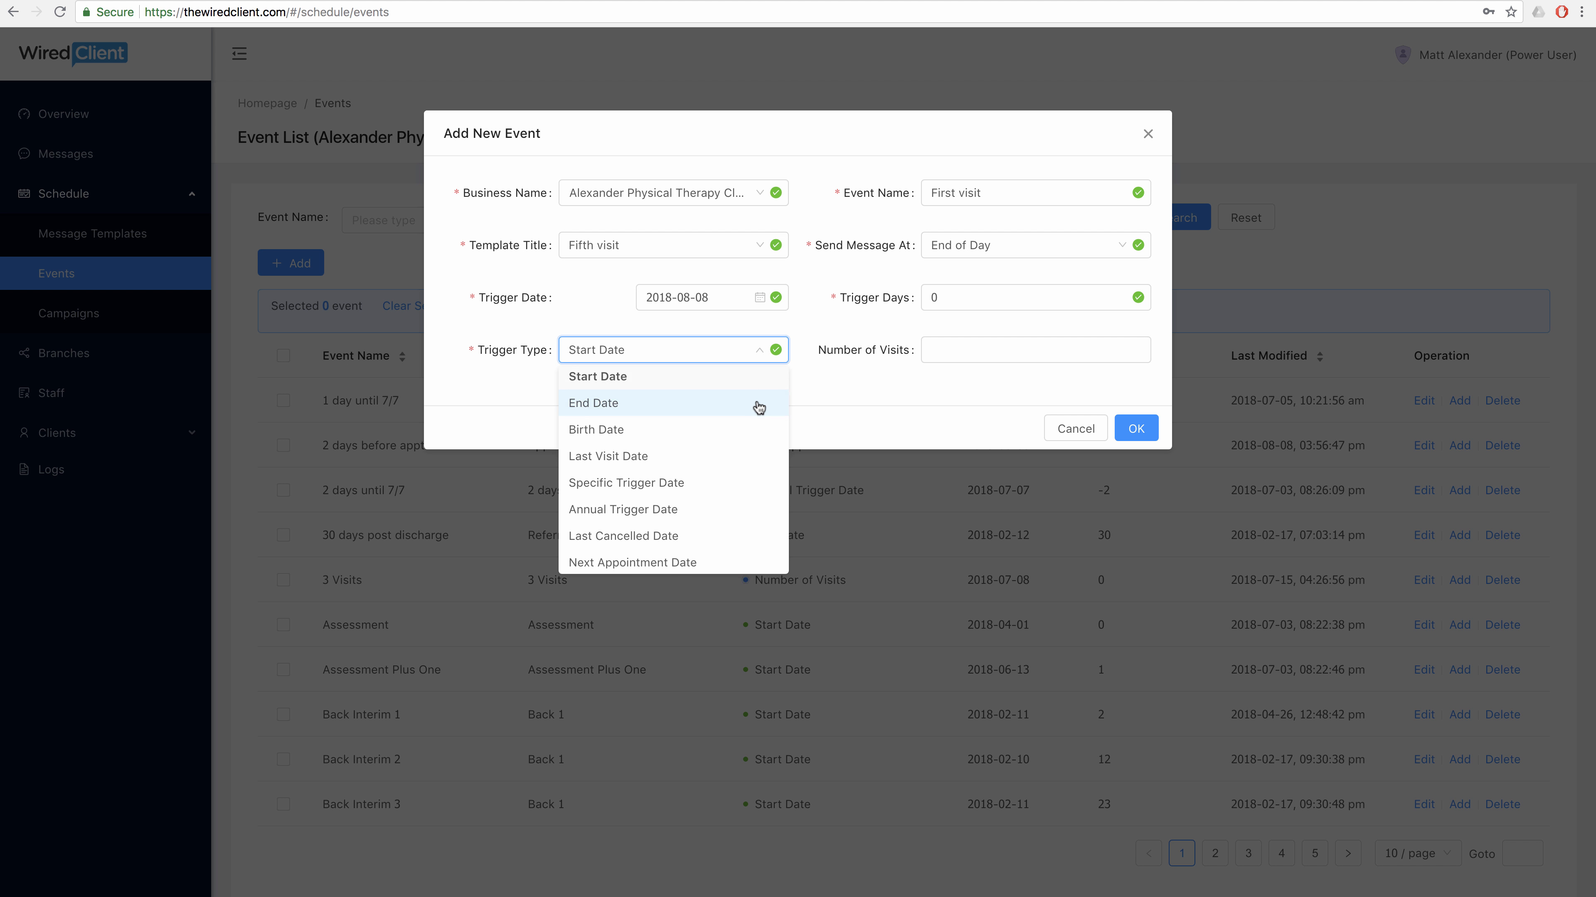
pyautogui.scroll(3, 758, 407)
pyautogui.scroll(-1, 760, 408)
pyautogui.scroll(1, 760, 410)
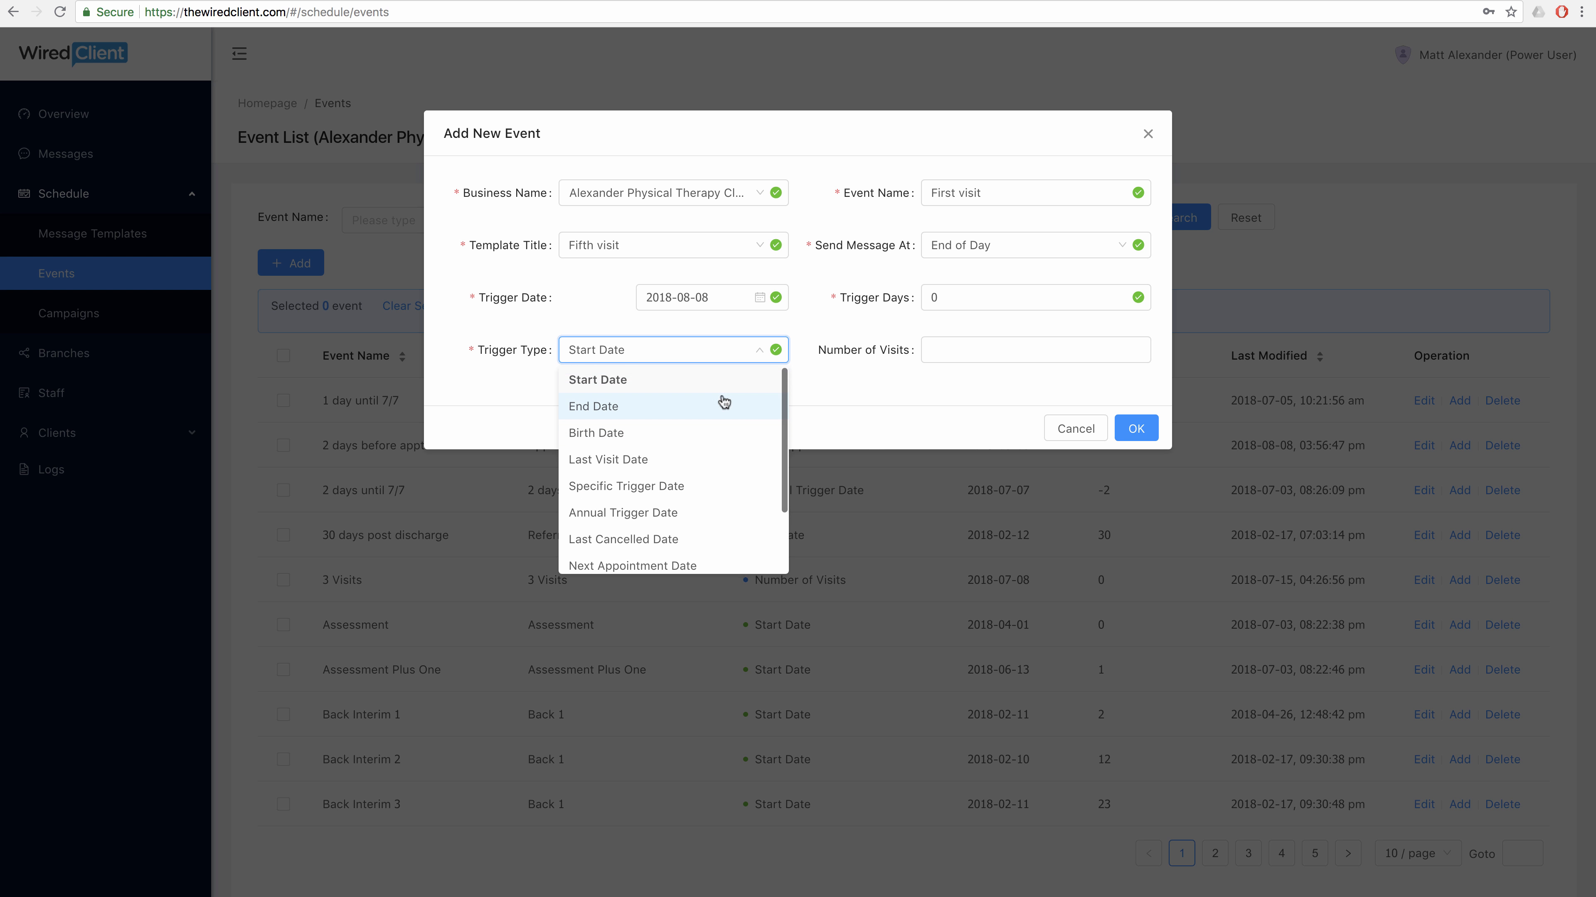
pyautogui.click(702, 382)
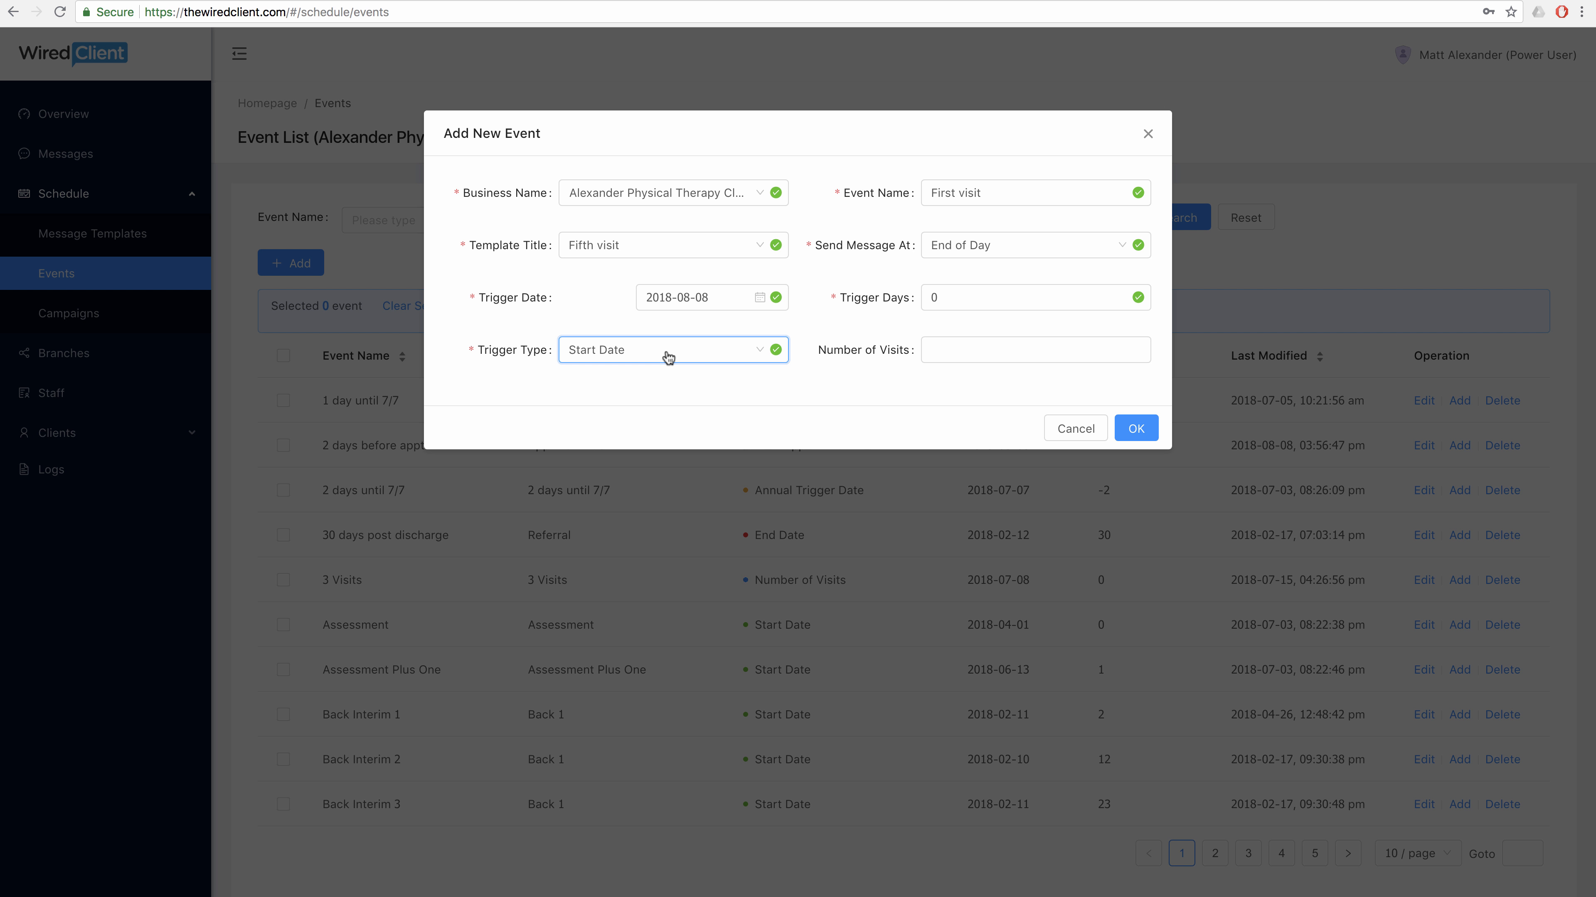
# Switch the template to First visit and save the event.
pyautogui.click(738, 246)
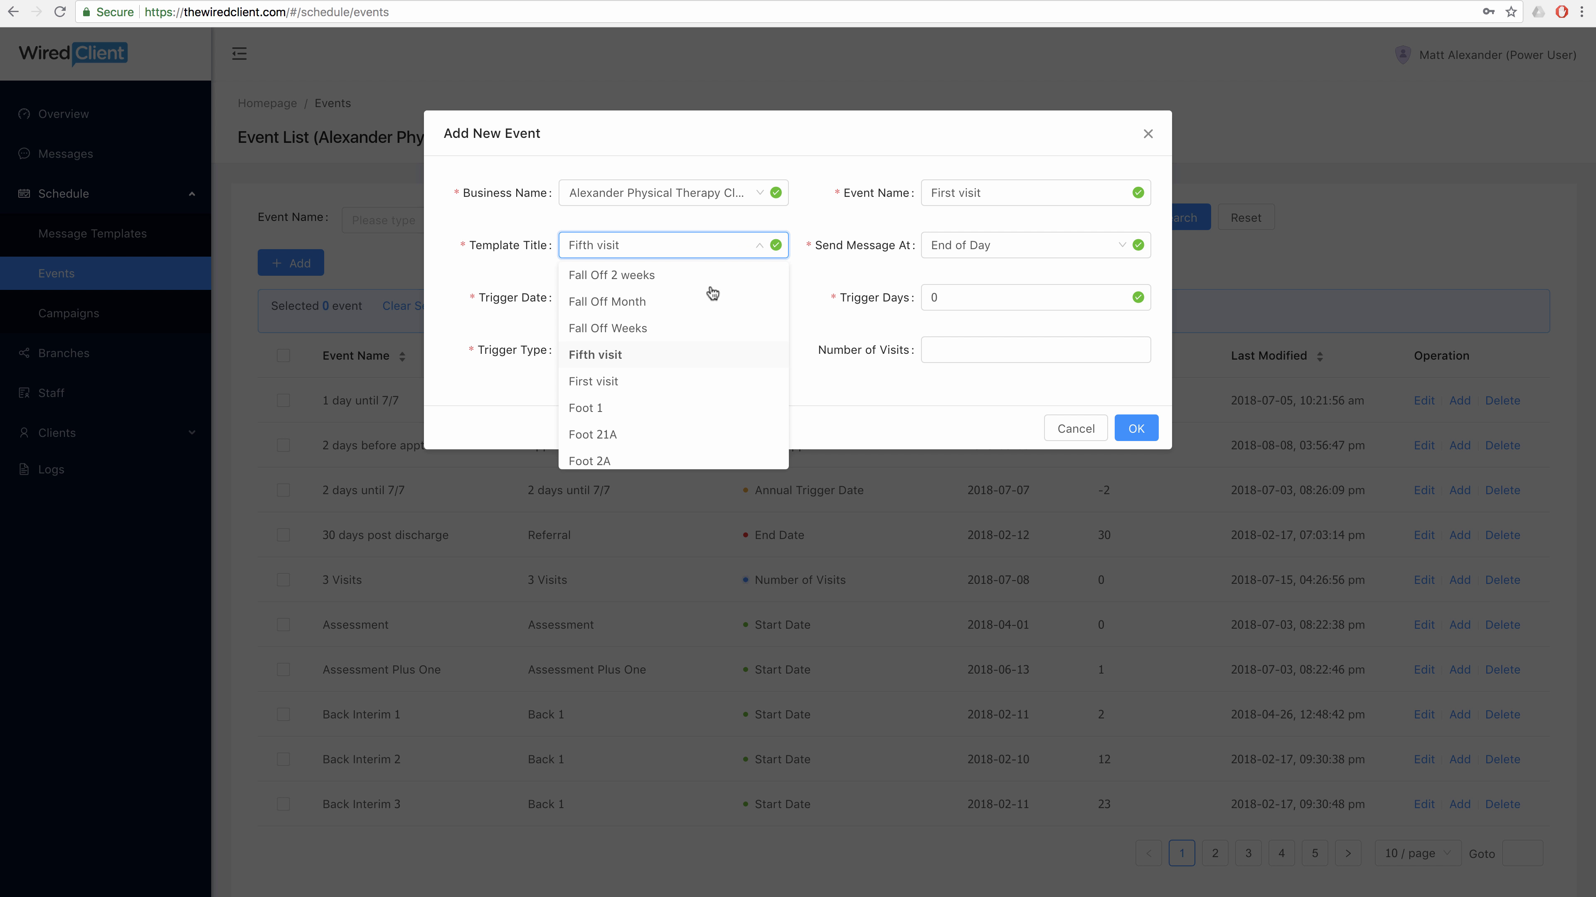
pyautogui.click(664, 381)
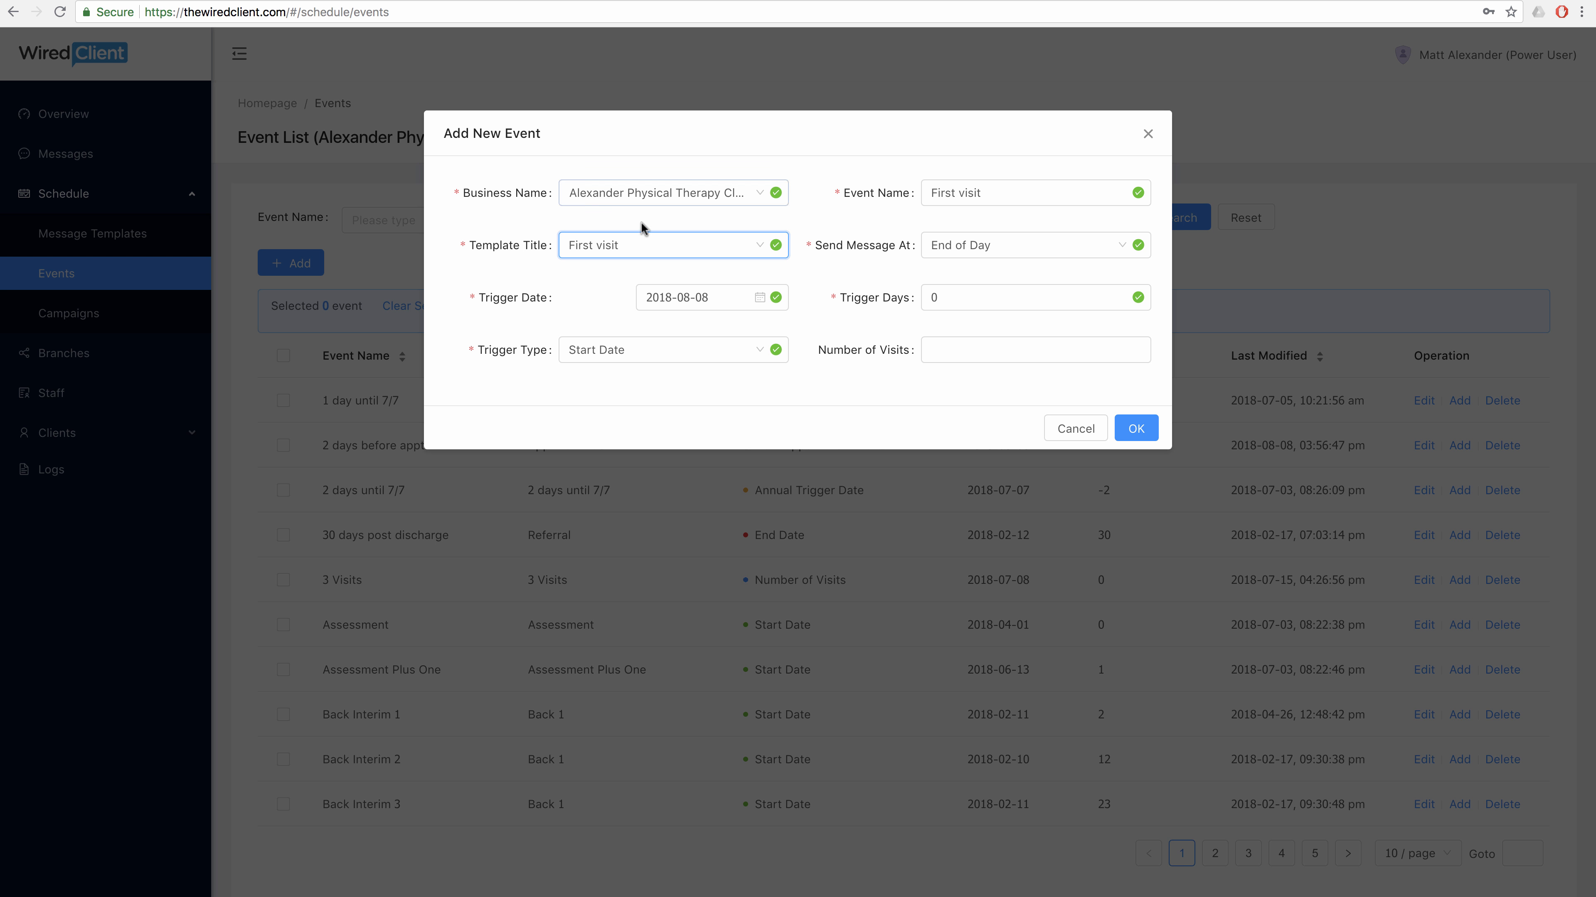
pyautogui.click(1136, 430)
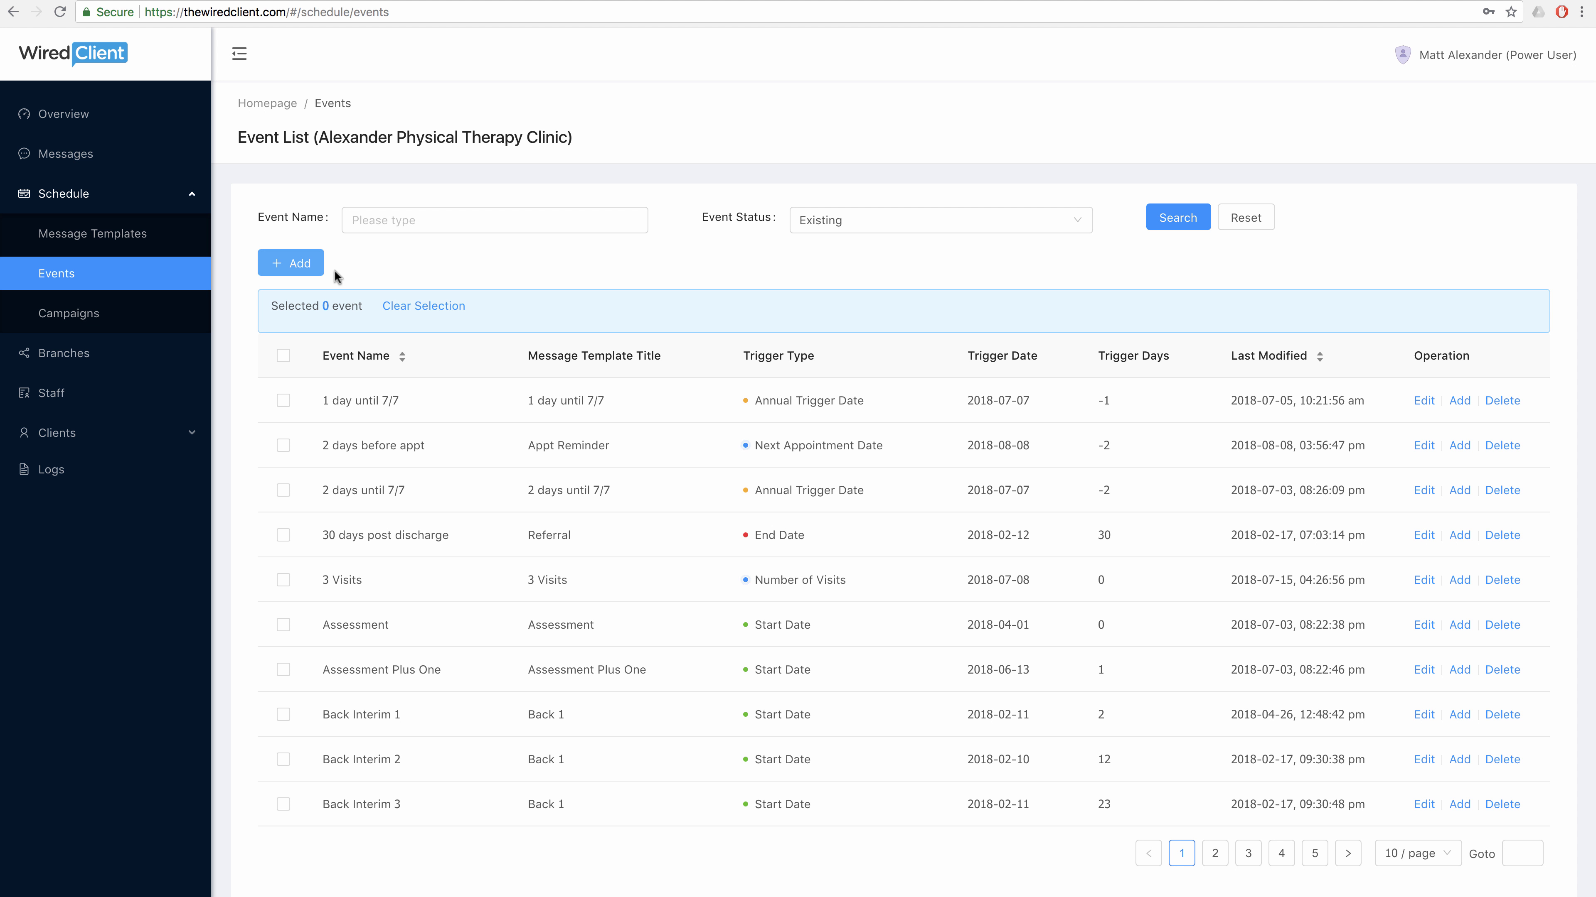
# Start a new event named 'Fifth visit' using the Fifth visit template.
pyautogui.click(306, 271)
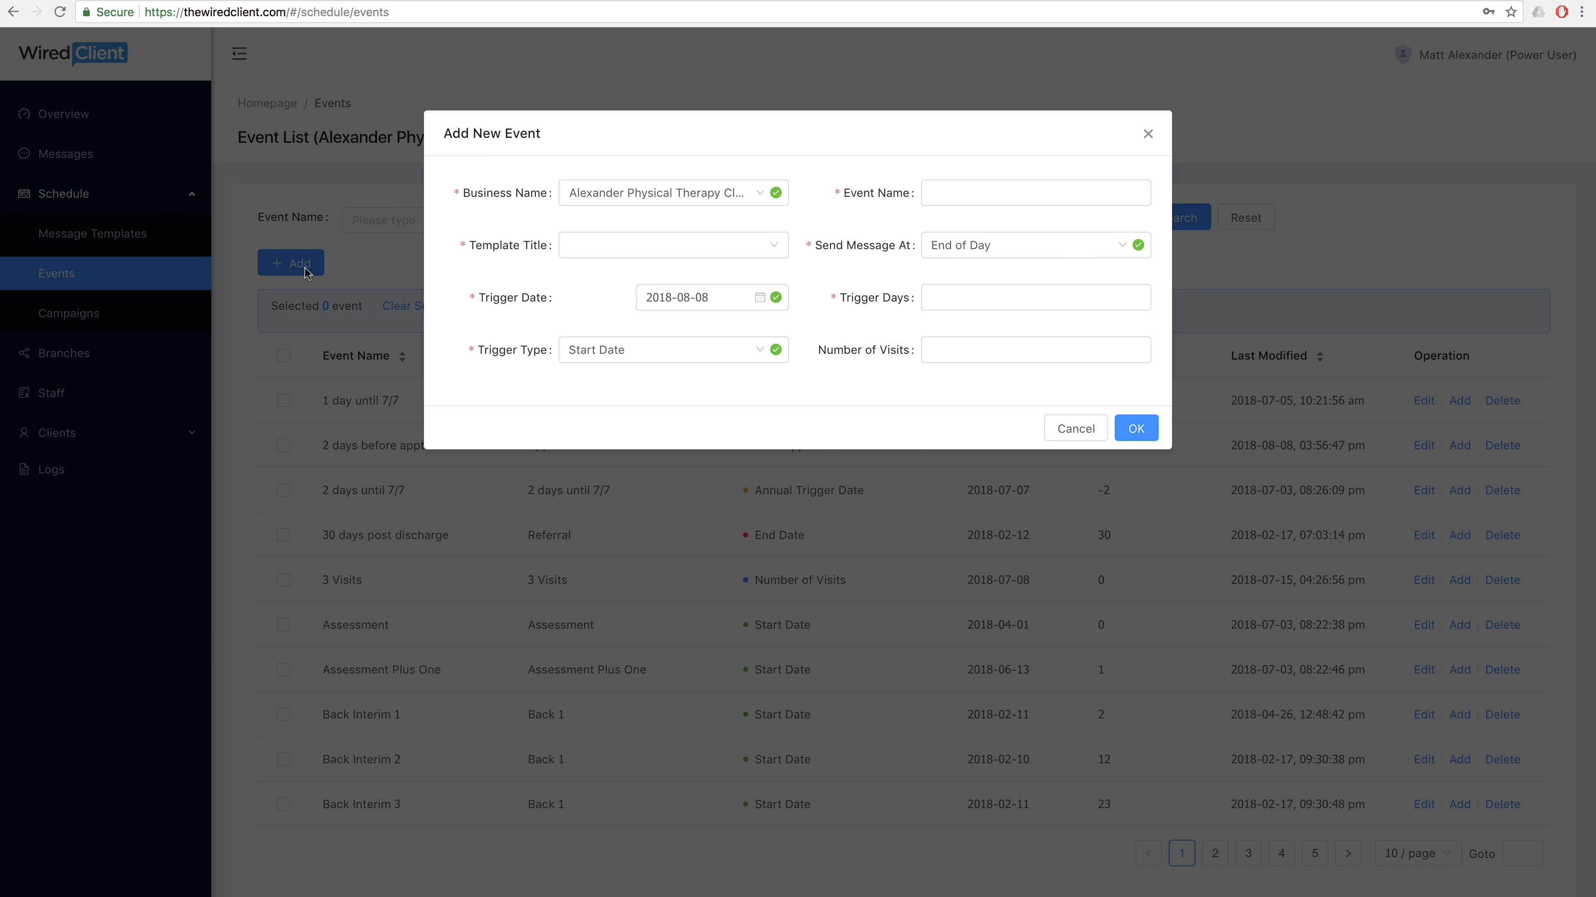
pyautogui.click(1034, 187)
pyautogui.write('Fifth visit')
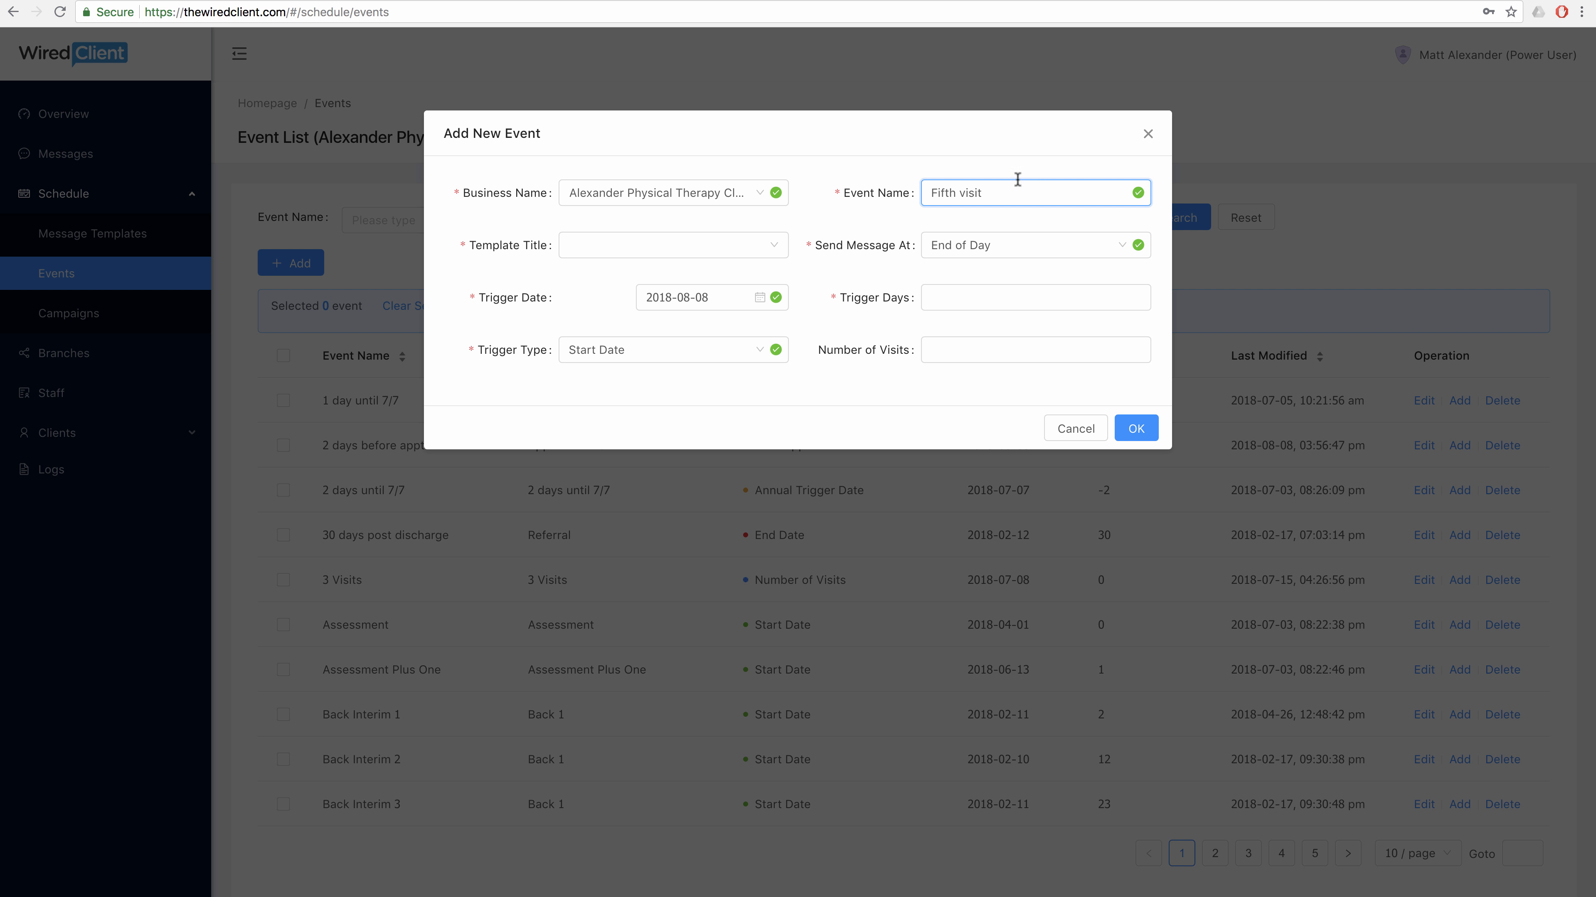
pyautogui.click(774, 245)
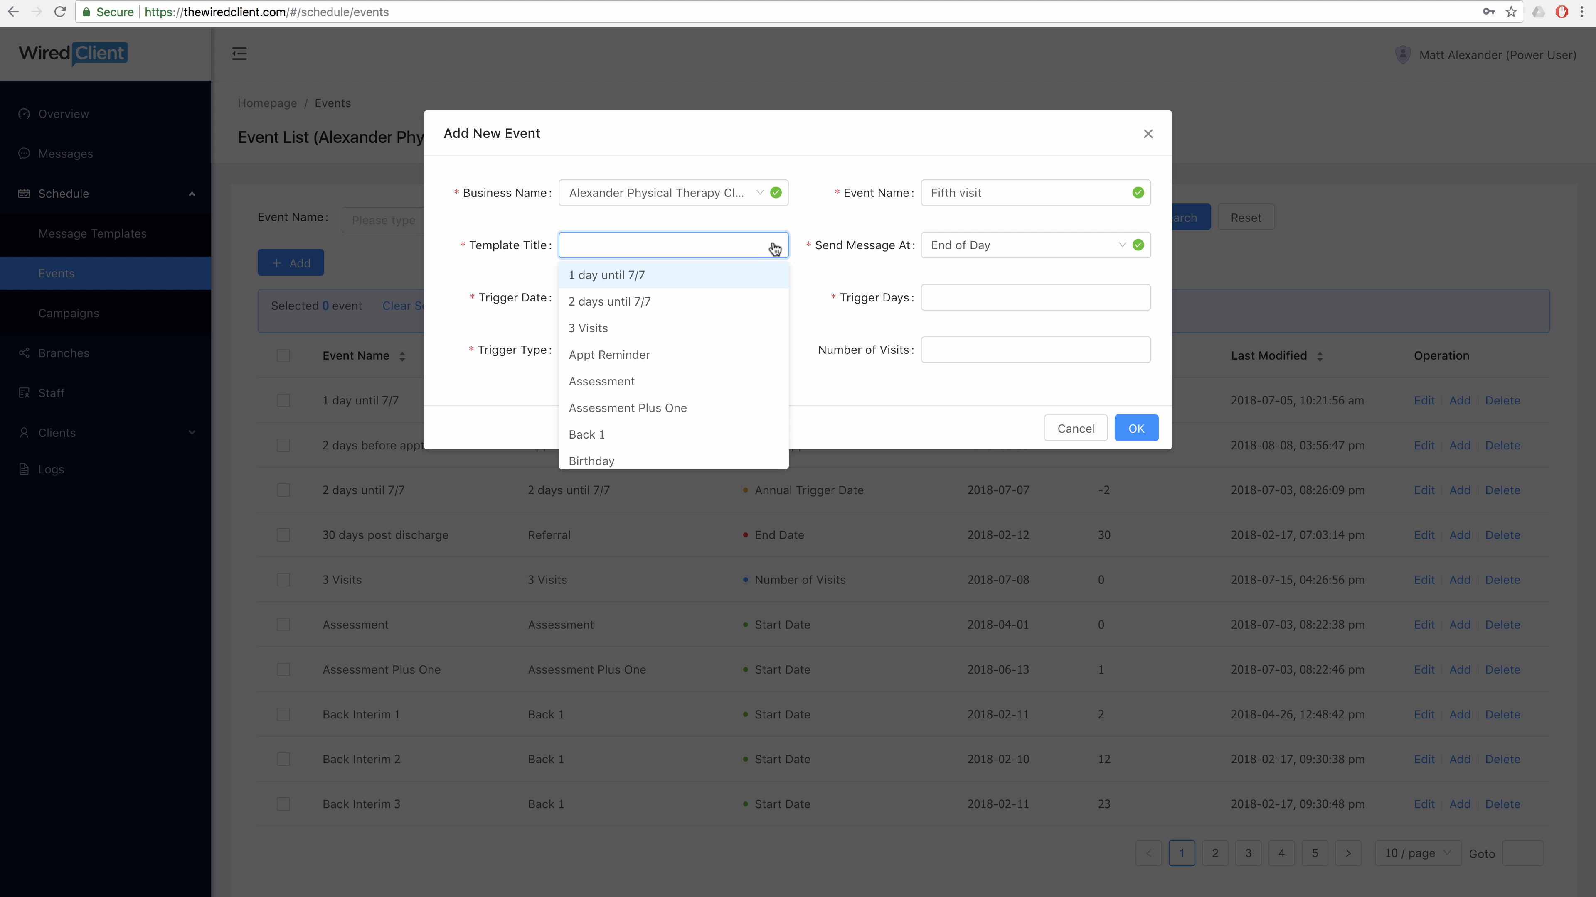
pyautogui.scroll(-5, 761, 264)
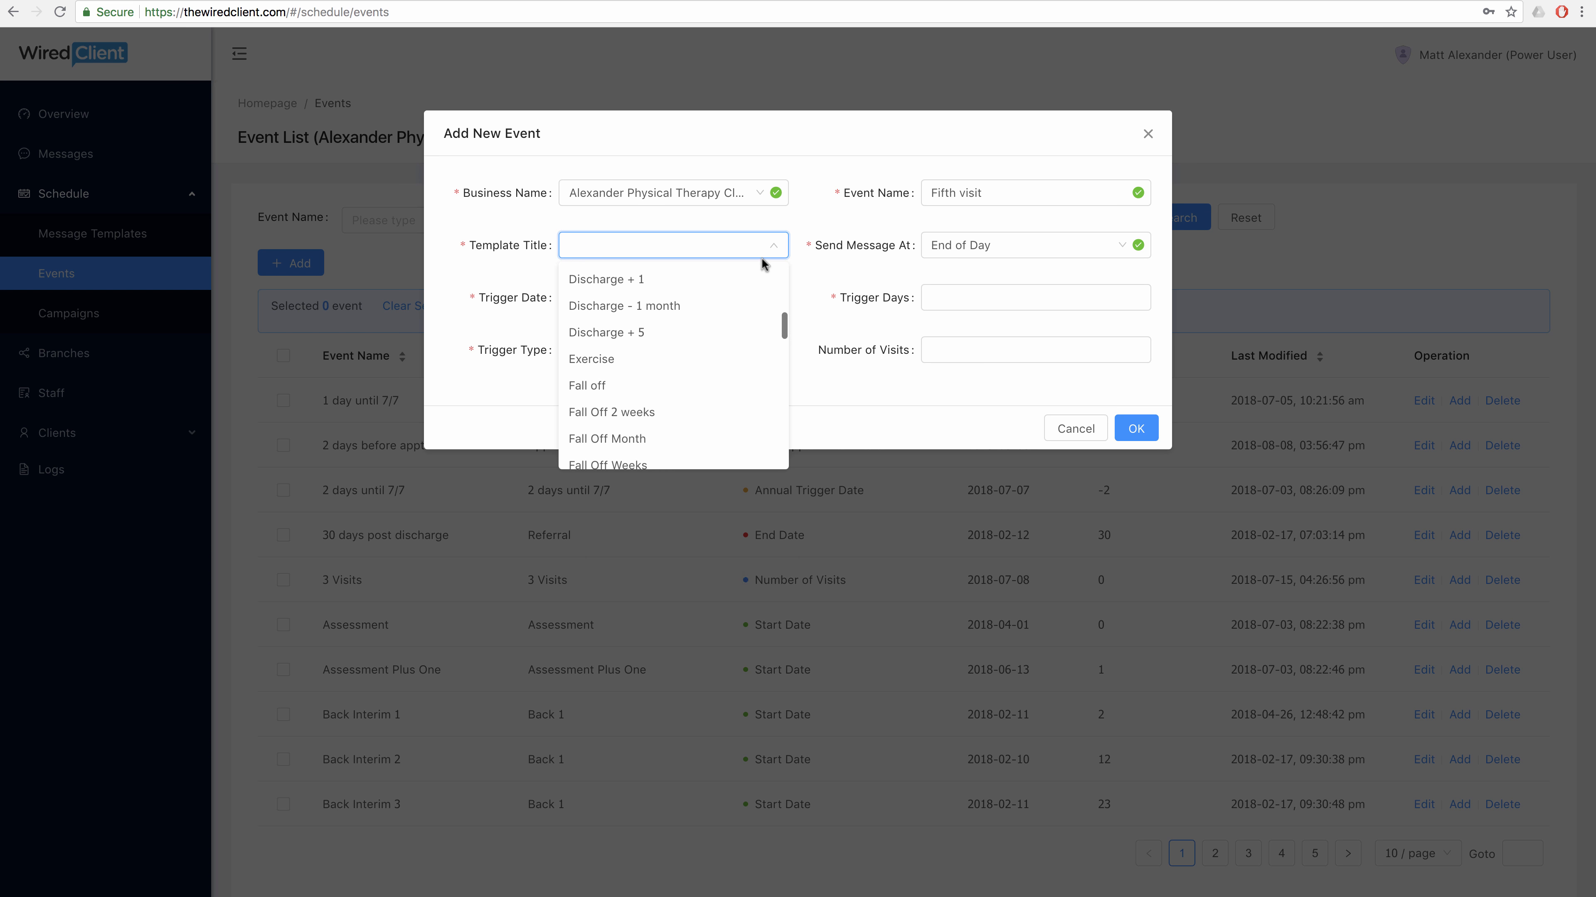
pyautogui.scroll(-3, 735, 311)
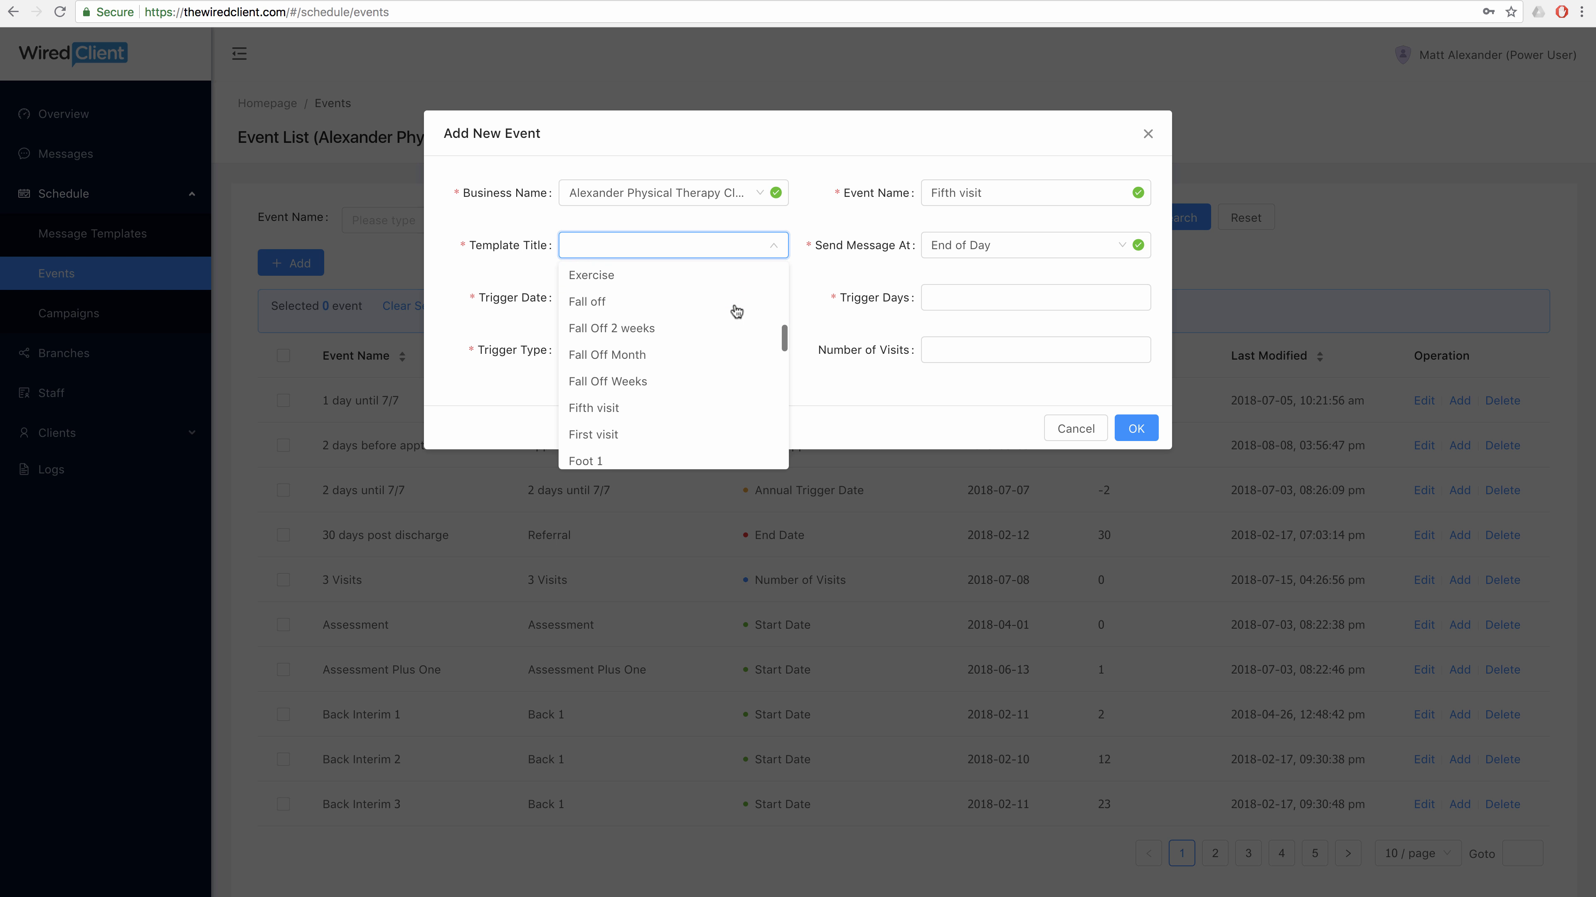
pyautogui.click(648, 397)
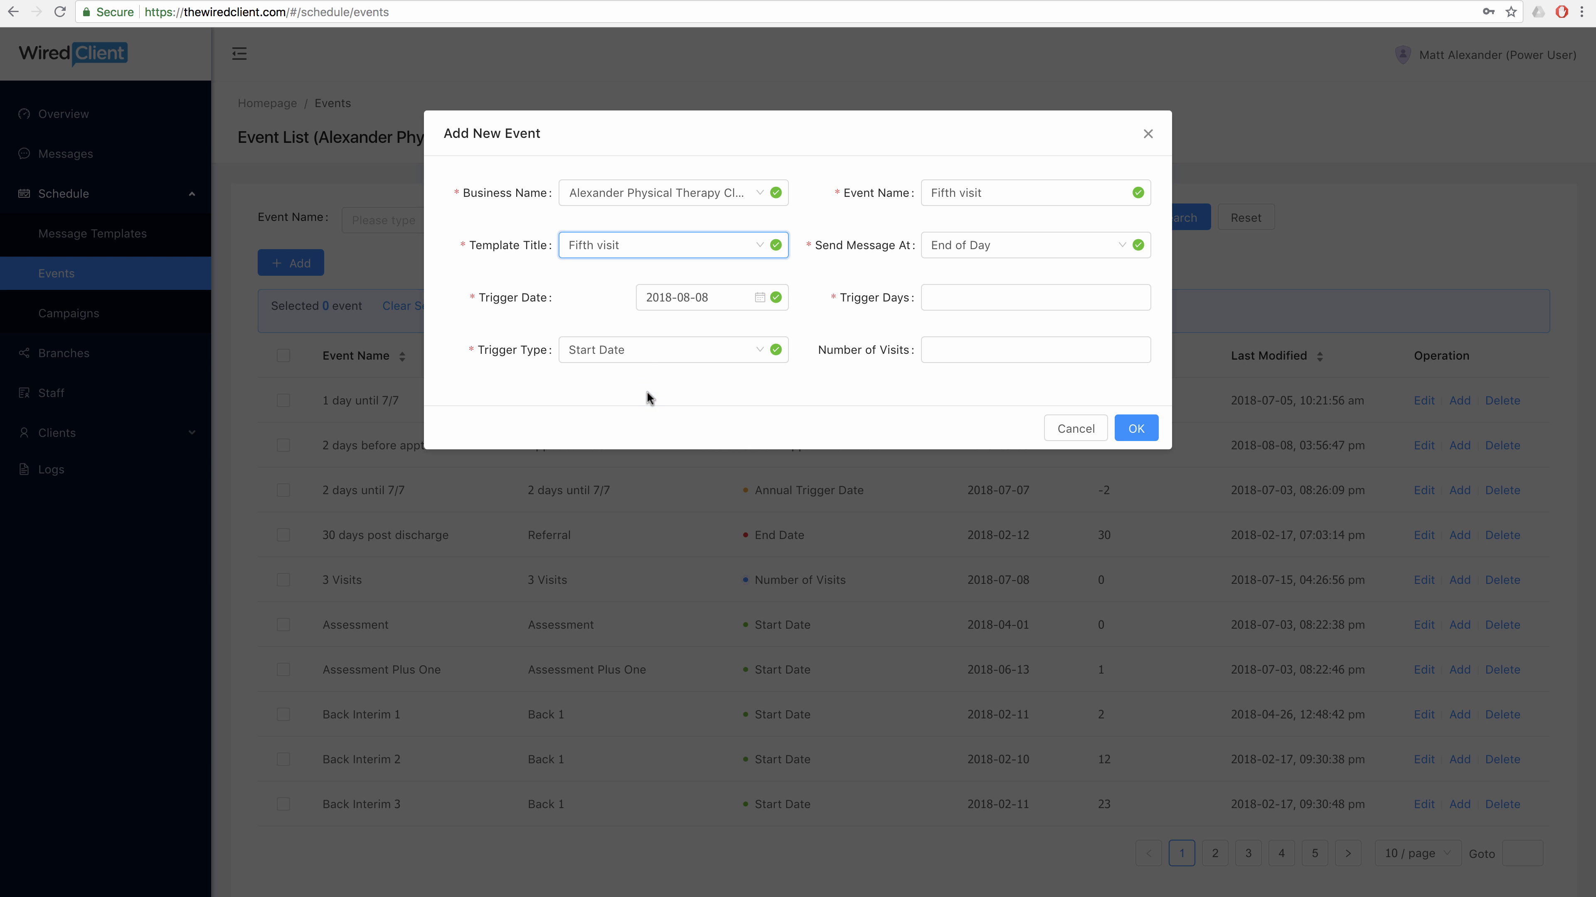
# Set 0 trigger days with a Number of Visits trigger at 5 visits and save it.
pyautogui.click(951, 299)
pyautogui.write('0')
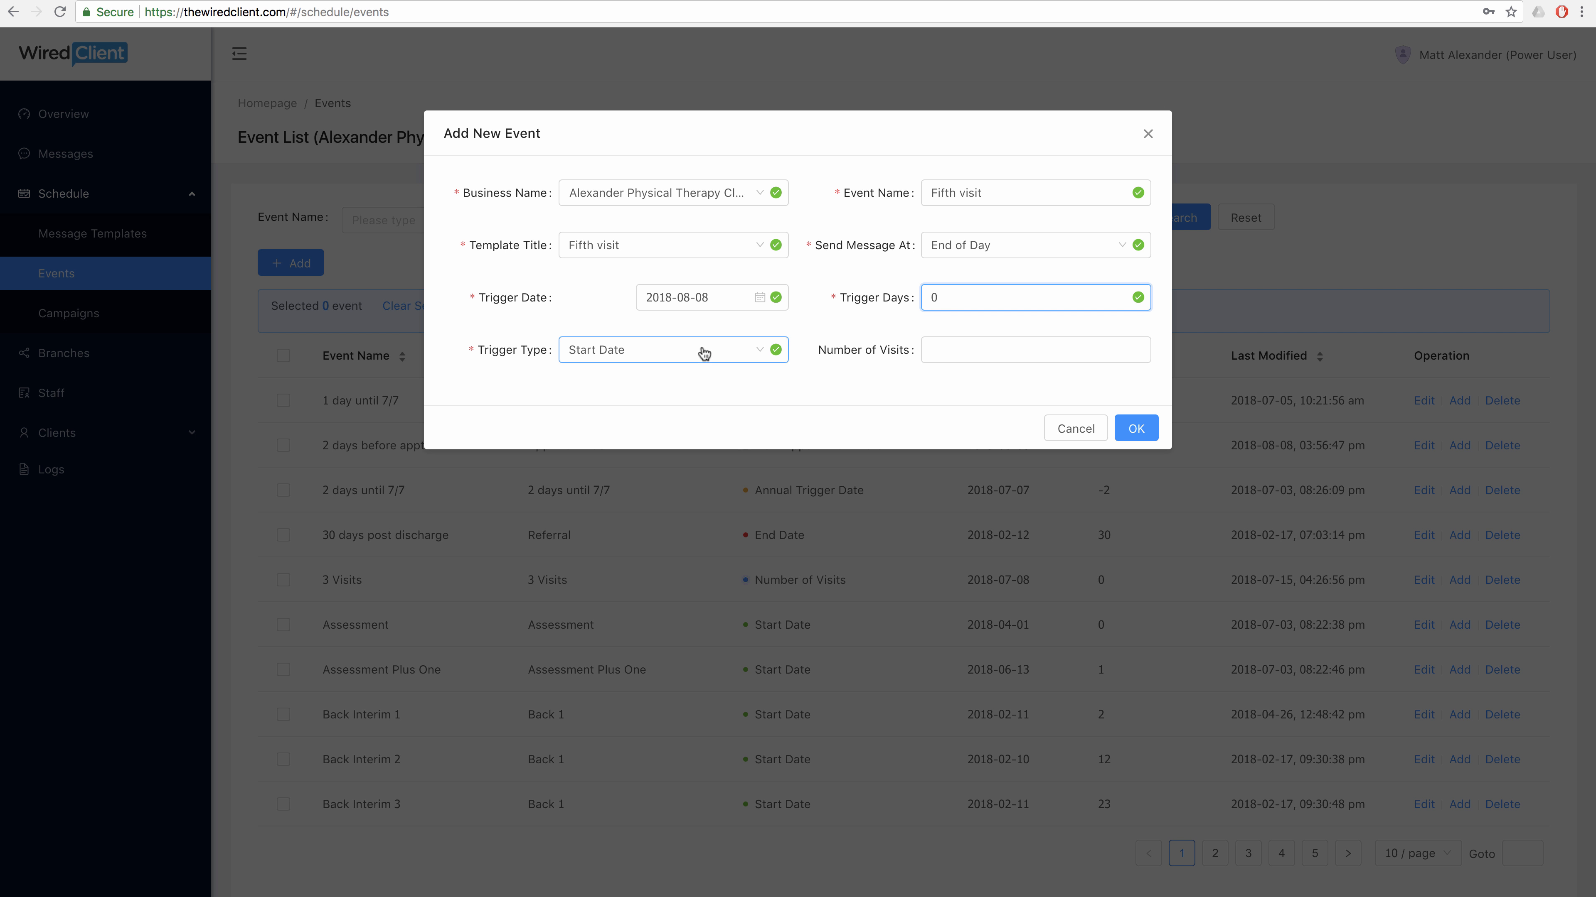
pyautogui.click(704, 354)
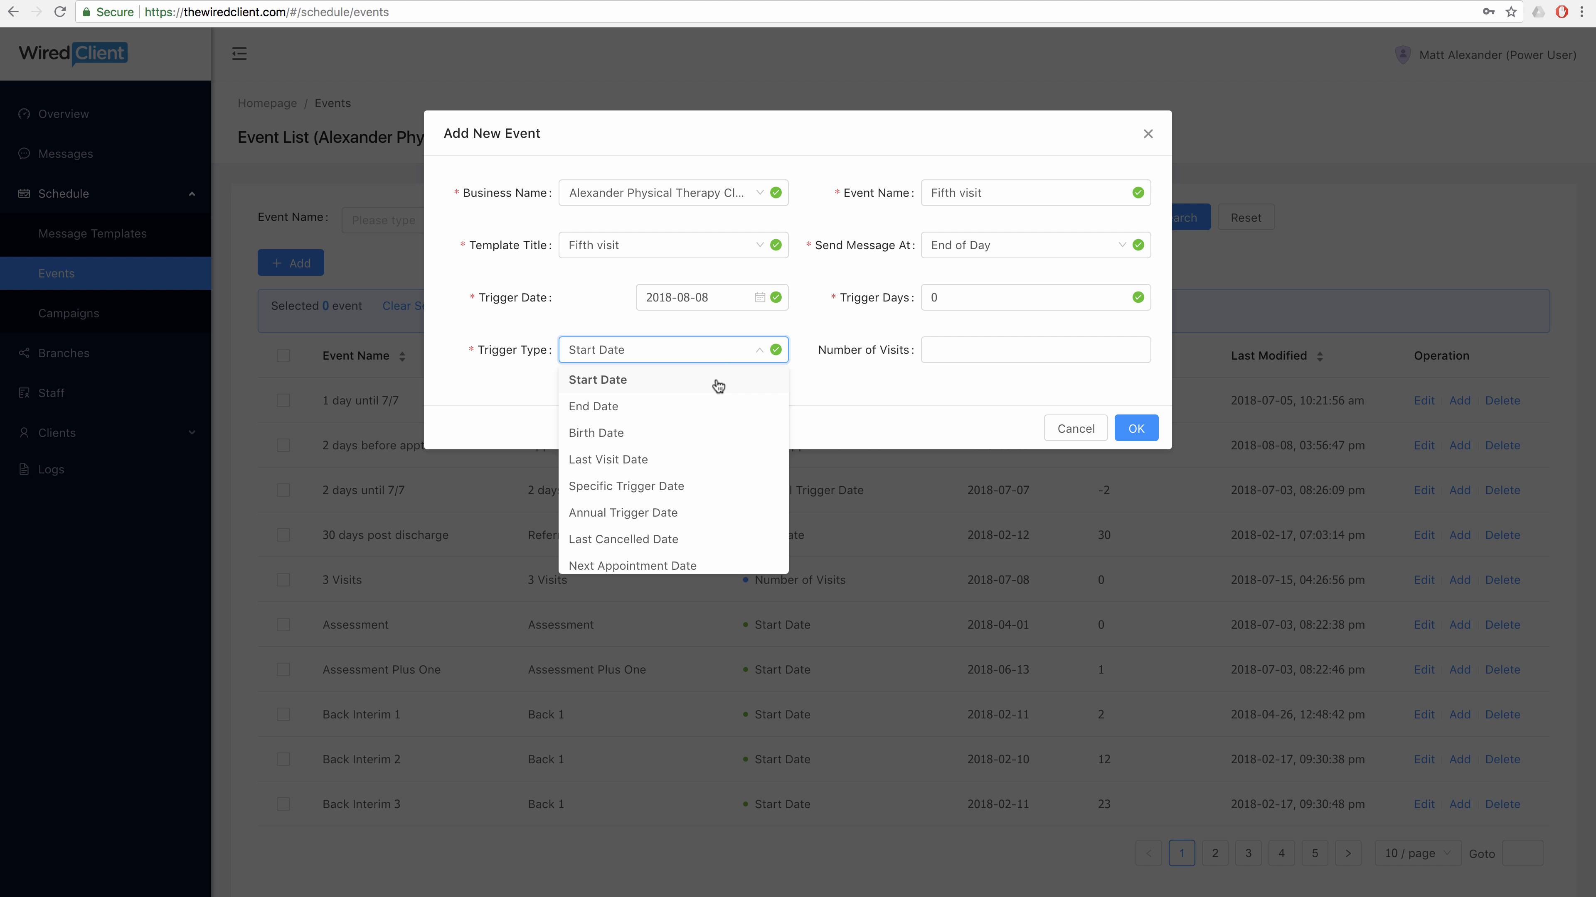
pyautogui.scroll(-3, 716, 385)
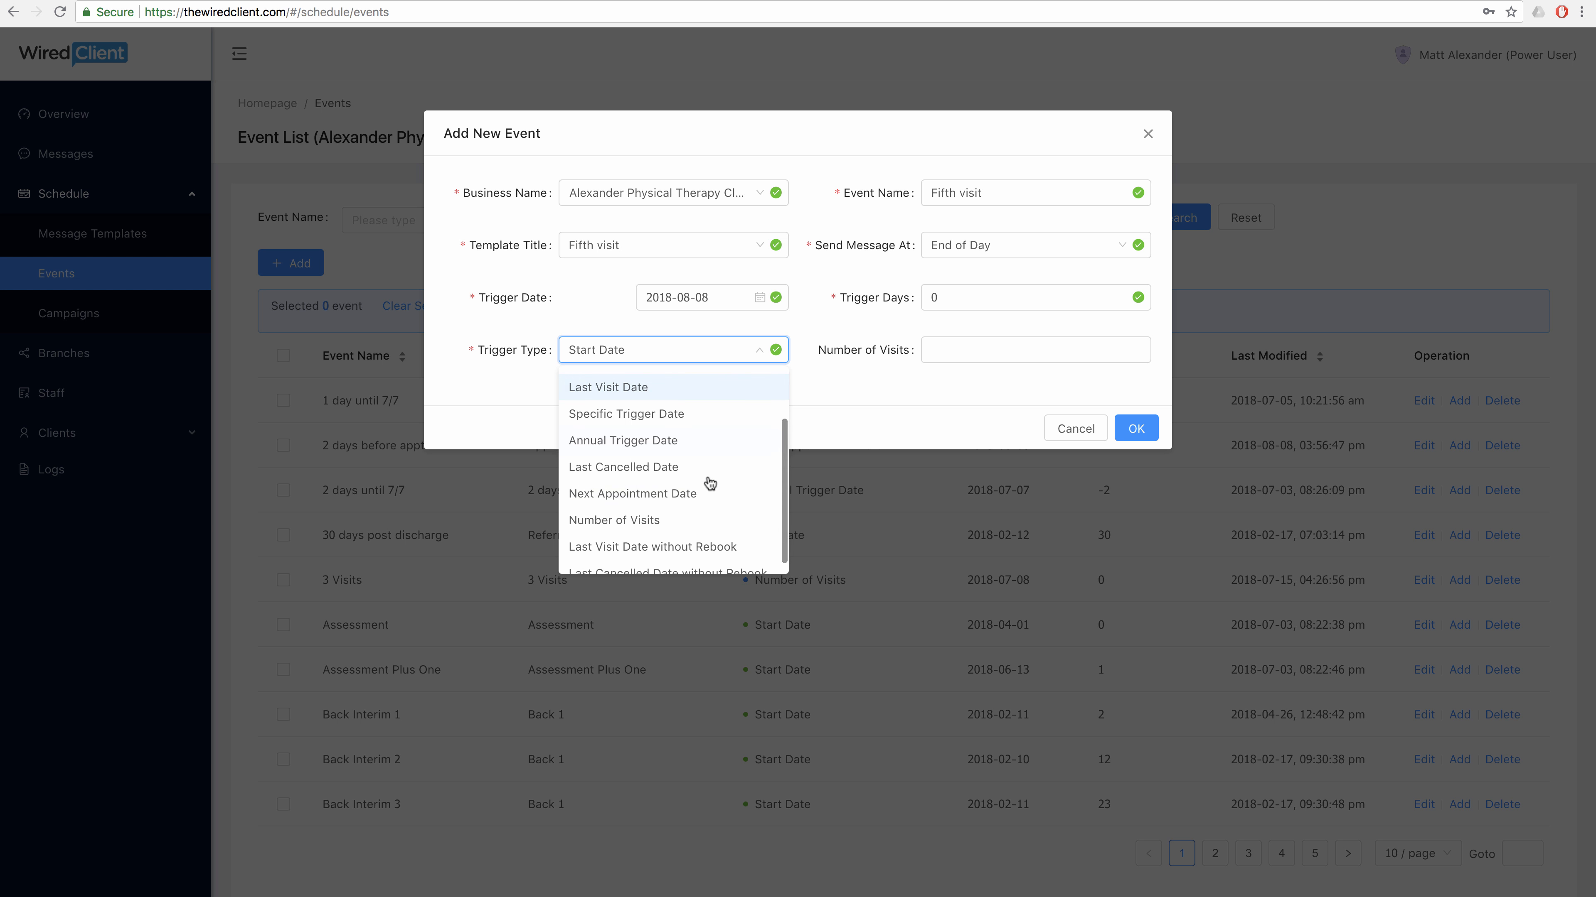
pyautogui.click(703, 518)
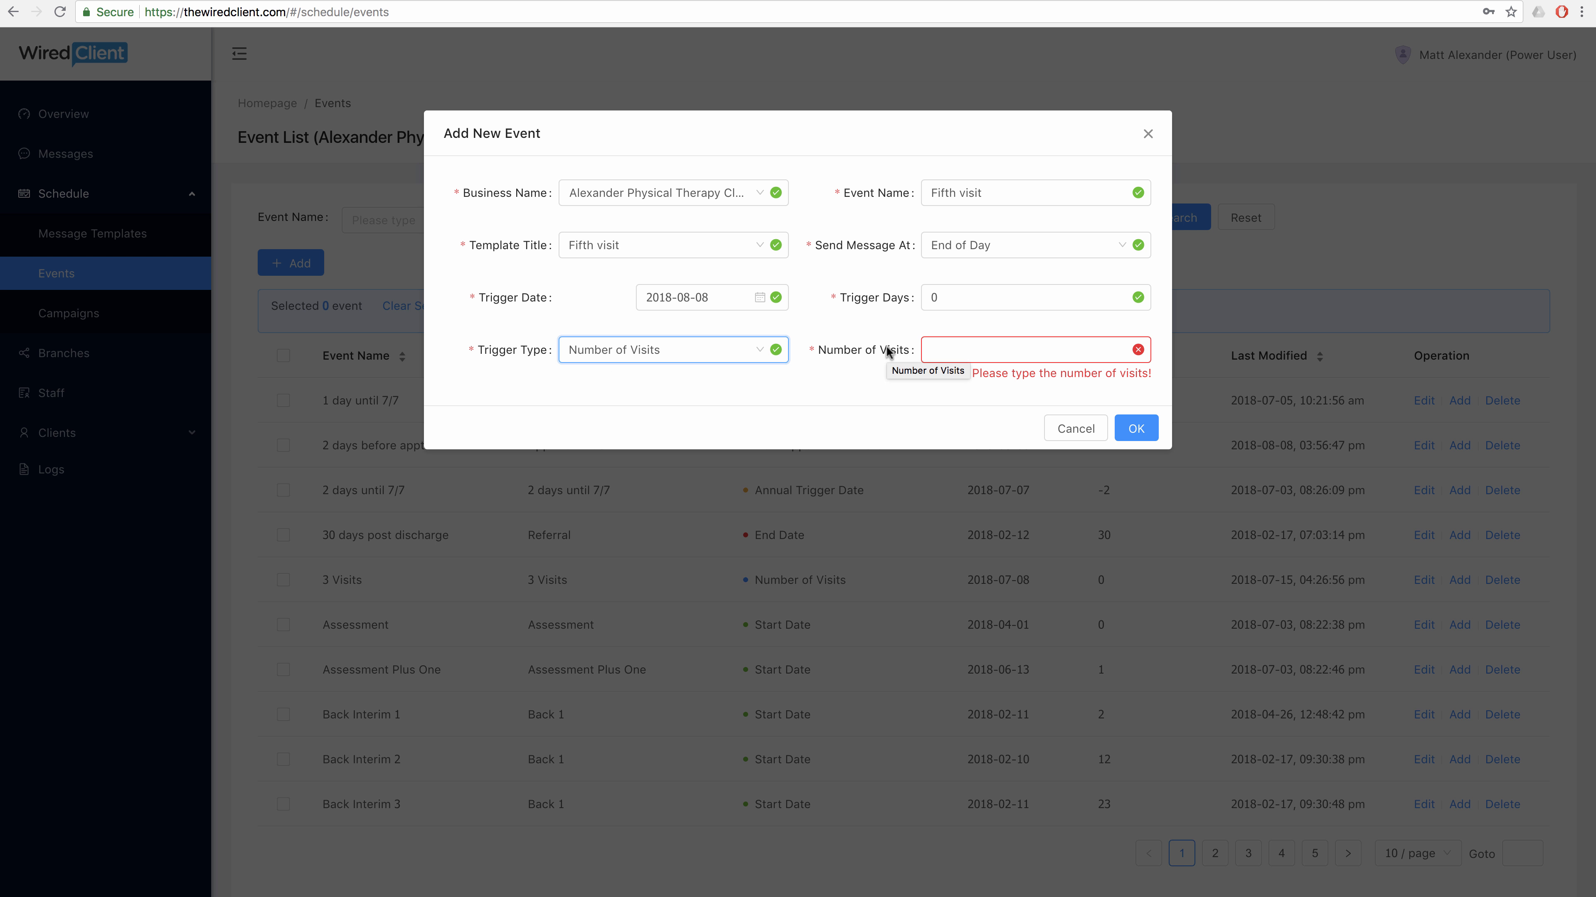
pyautogui.click(1005, 346)
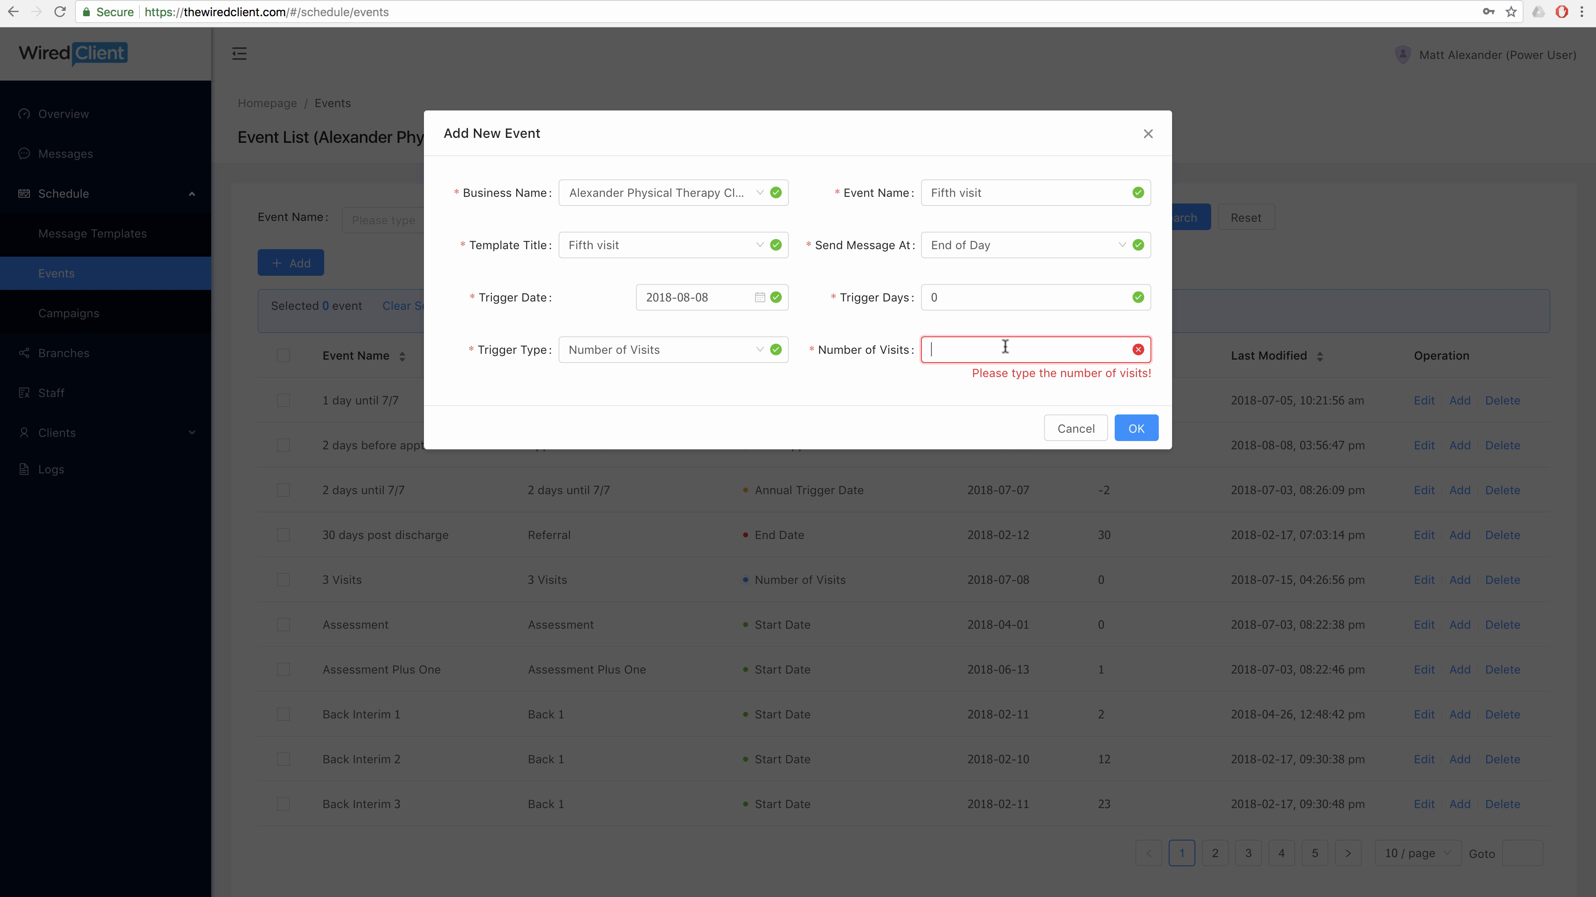
pyautogui.write('5')
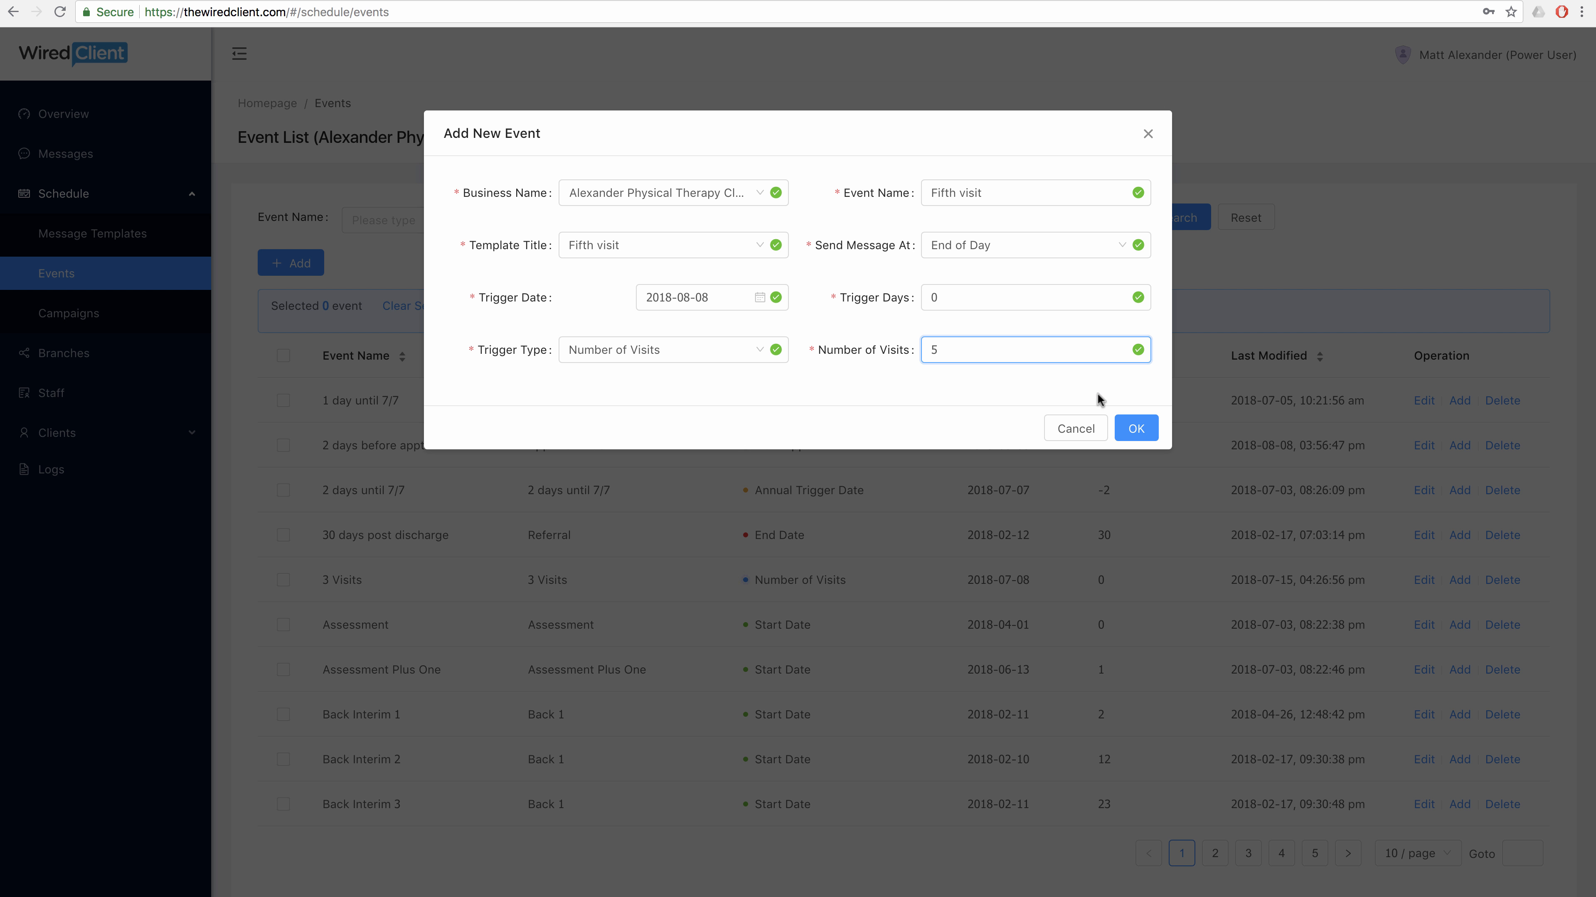
pyautogui.click(1138, 428)
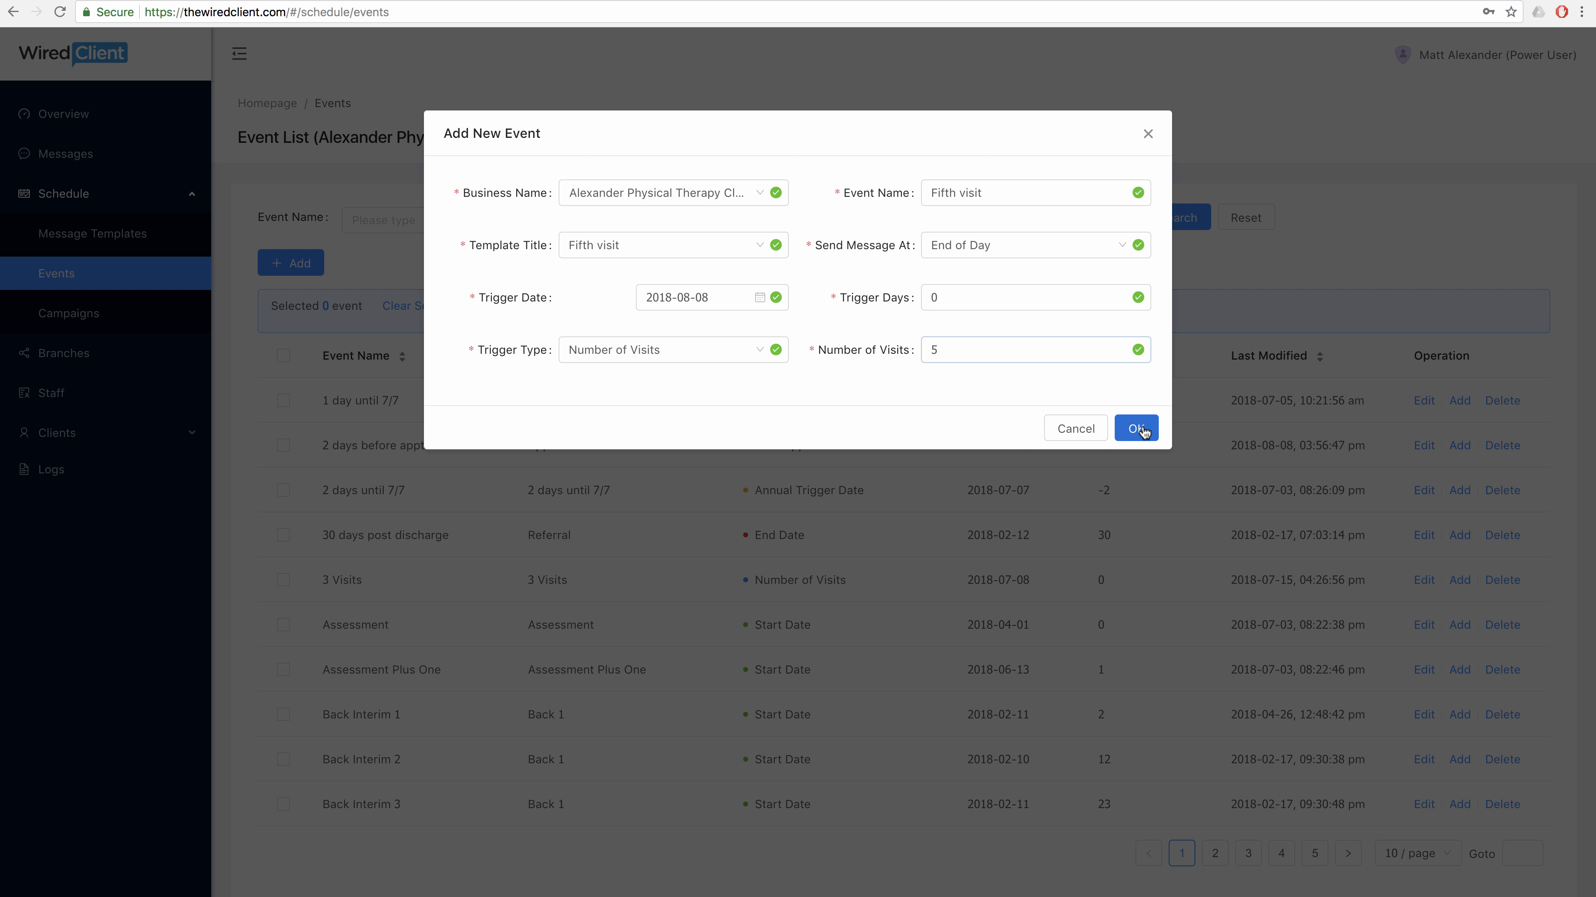